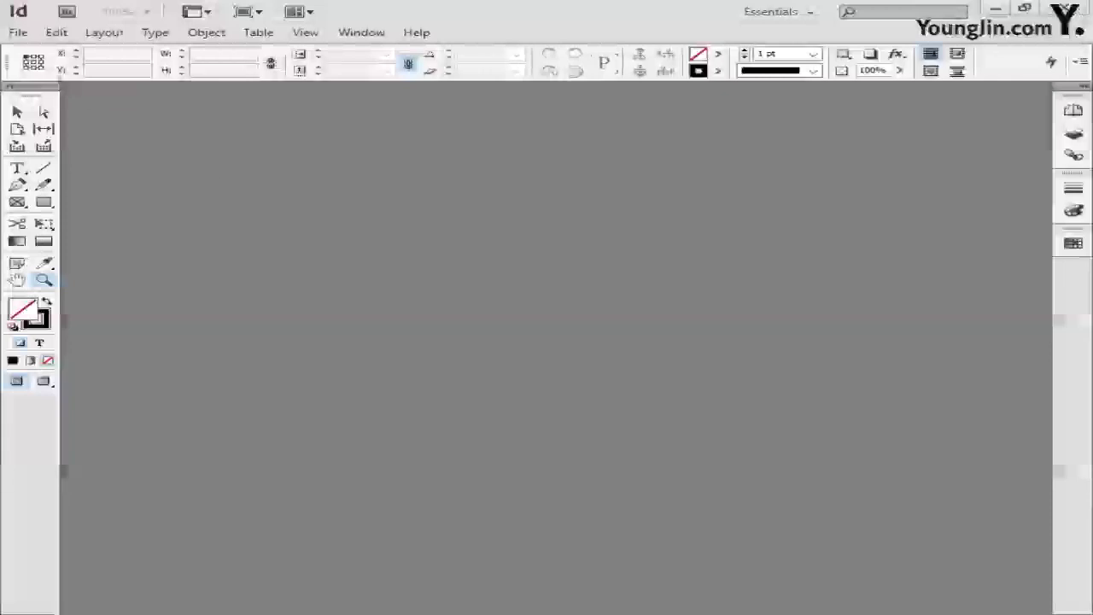
Start a new print document with facing pages turned off and the page size set to A4
left_click(19, 31)
mouse_move(49, 51)
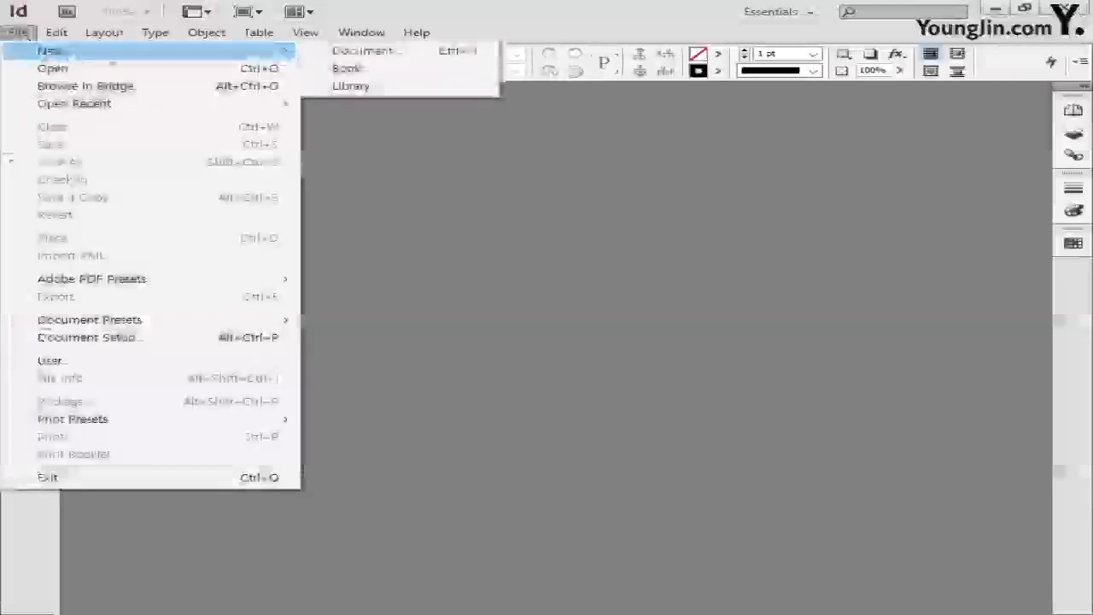
left_click(362, 51)
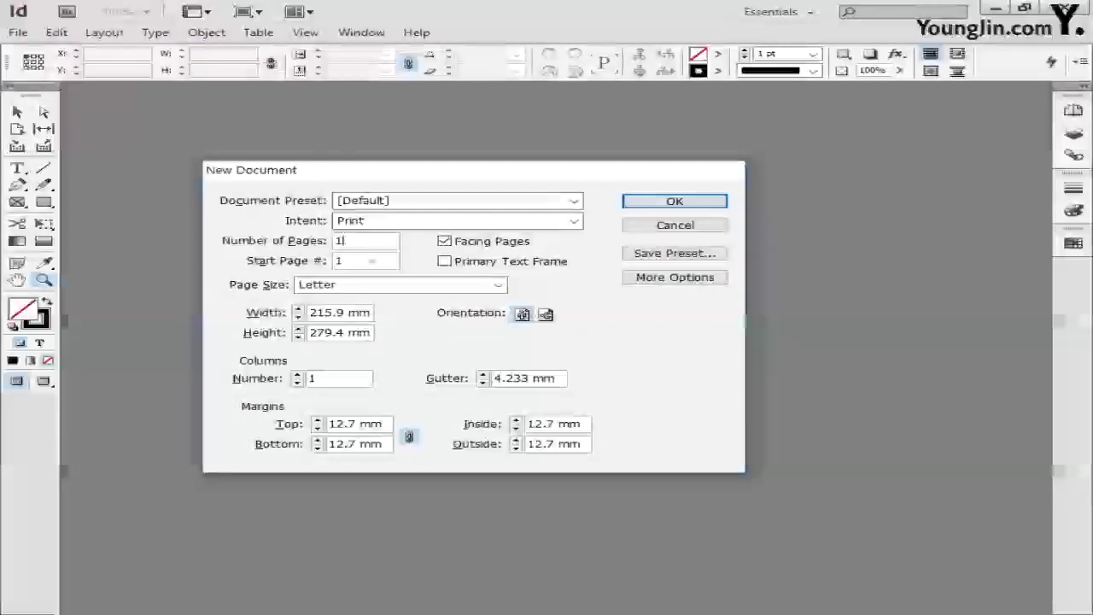
left_click(459, 245)
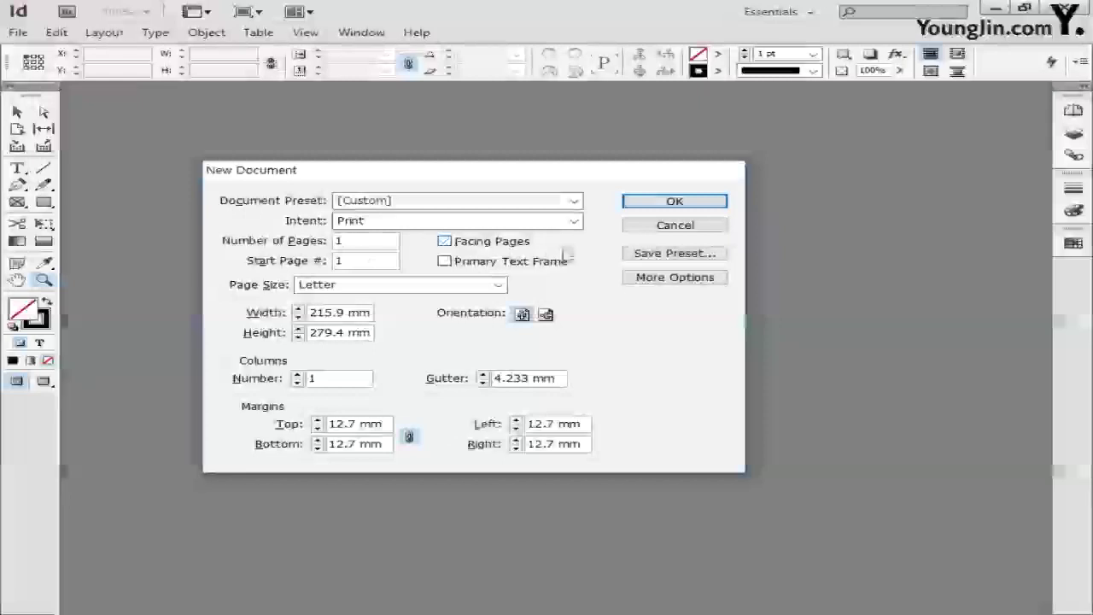
left_click(487, 289)
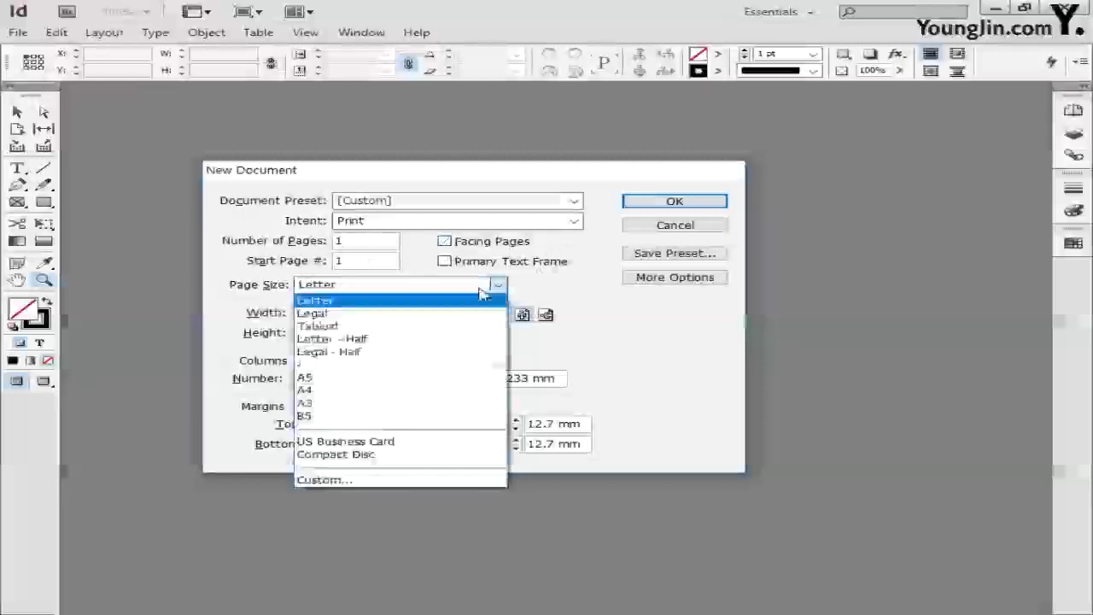
left_click(439, 390)
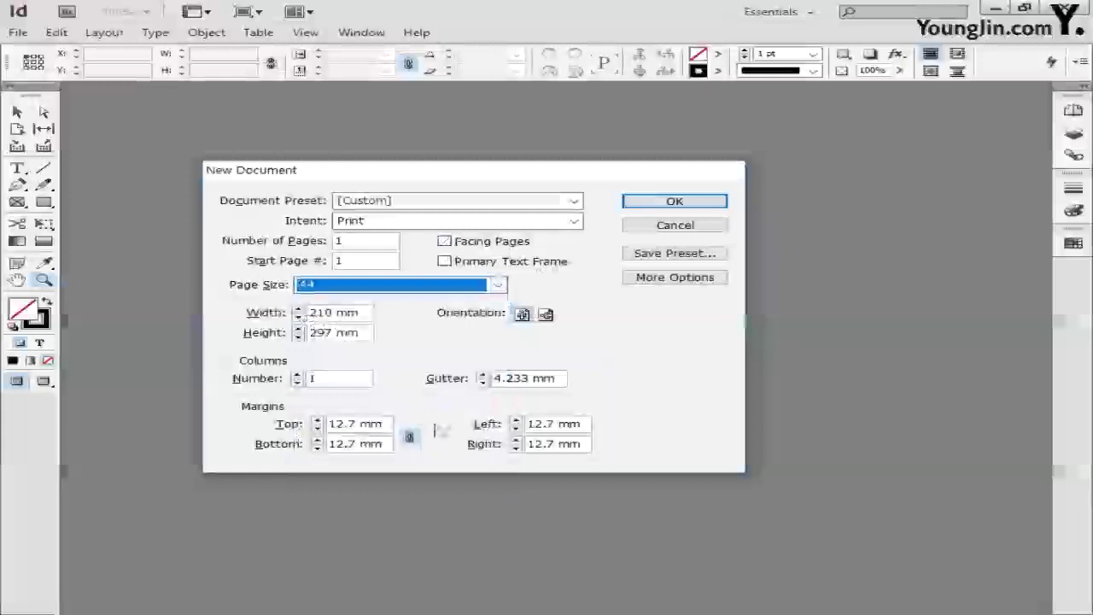
Unlink the margin values and set the top and bottom margins to 25.5 mm
left_click(410, 437)
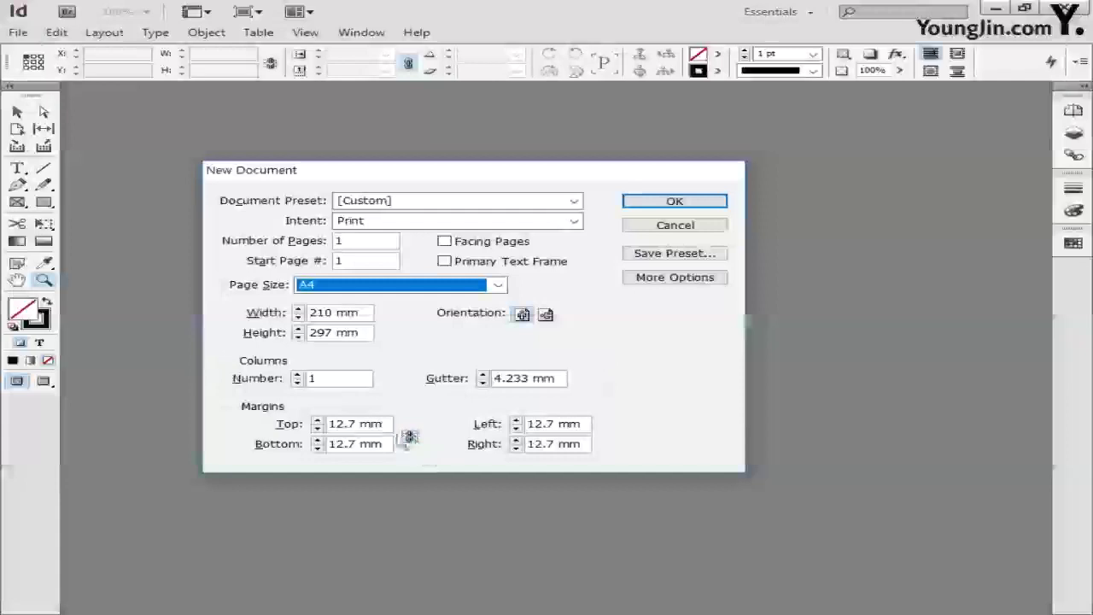
left_click(383, 424)
type("25")
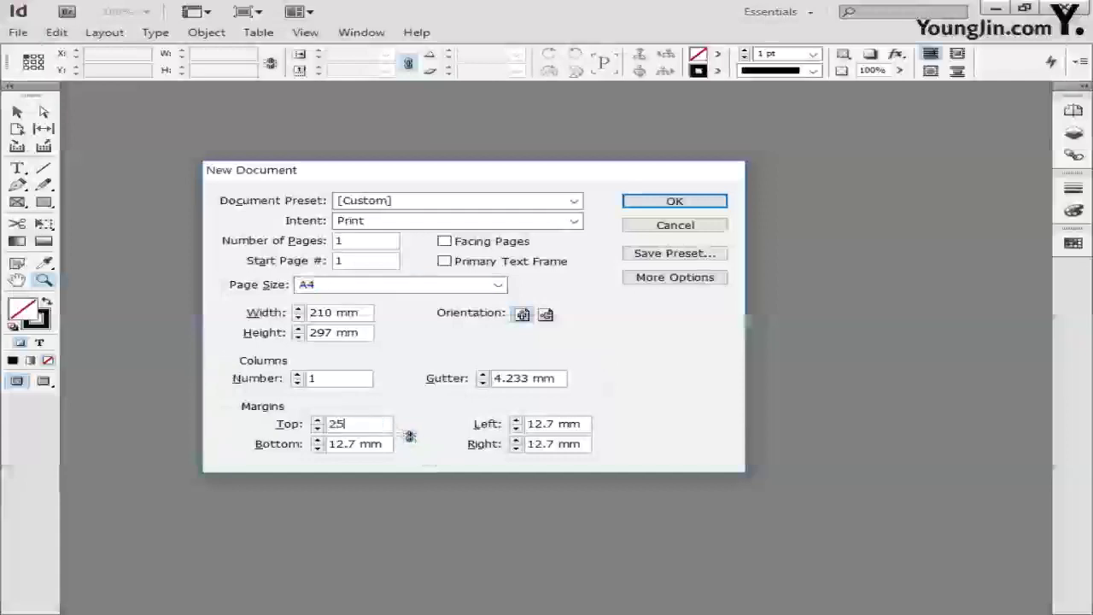
type(".5")
key("Tab")
type("25")
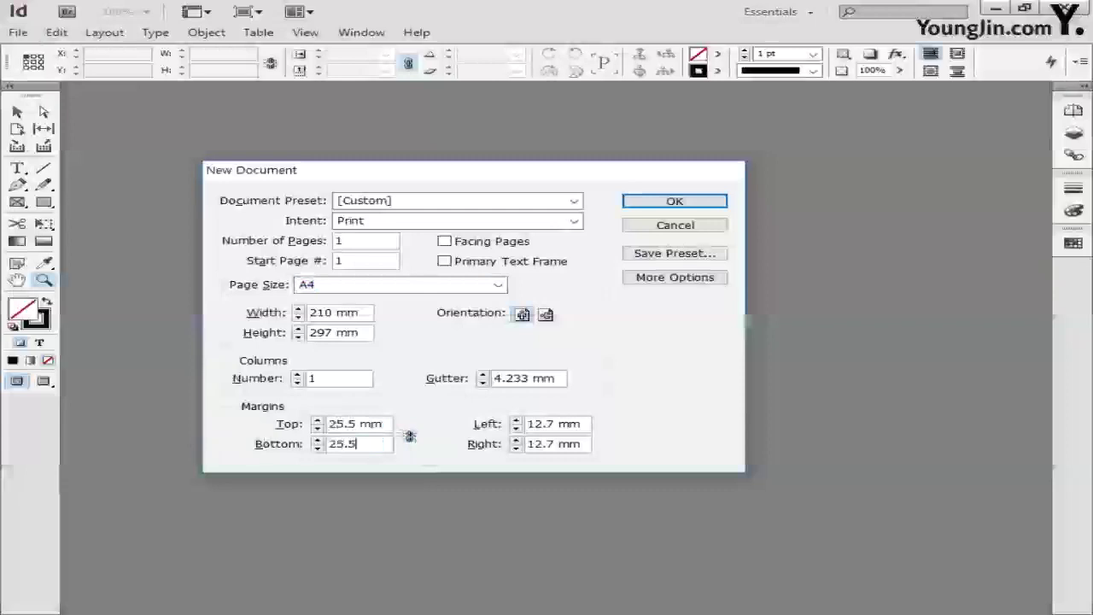
Set the left and right margins to 22 mm and create the document
left_click(581, 424)
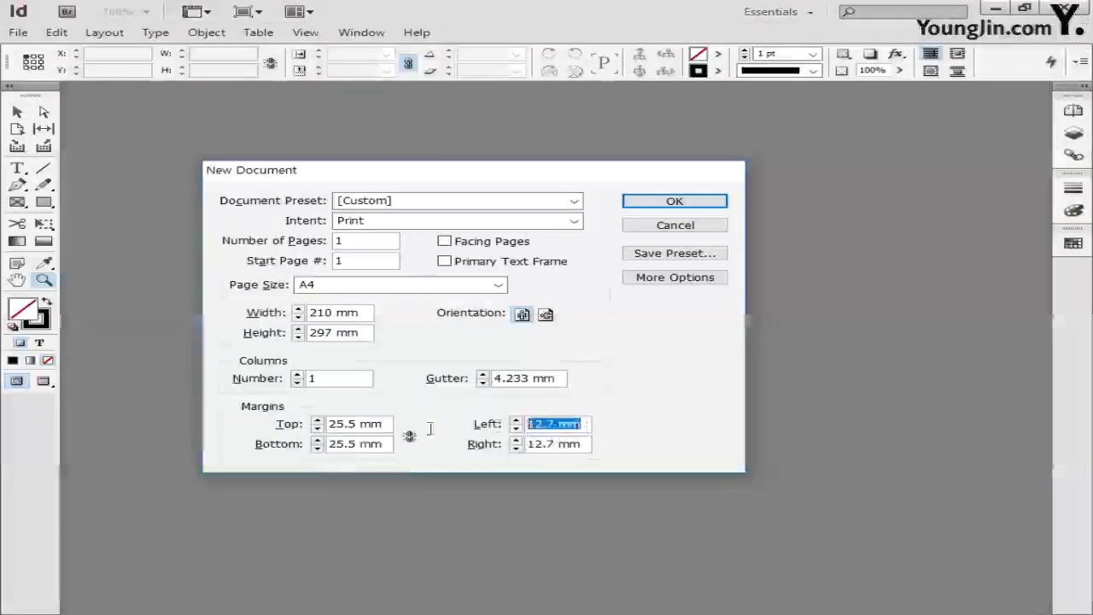
type("22")
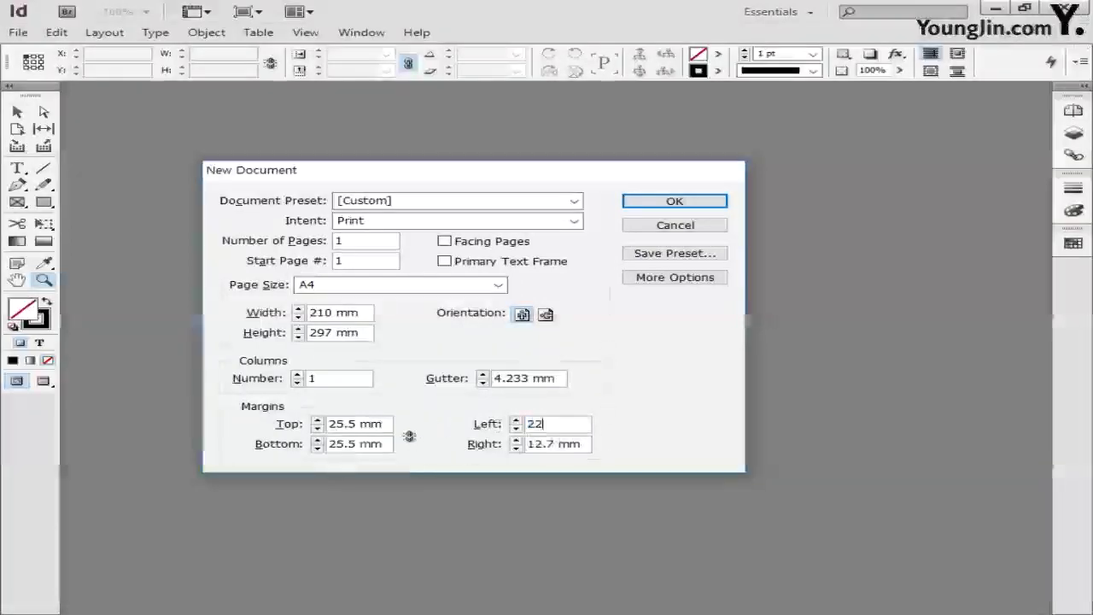
left_click(579, 446)
type("22")
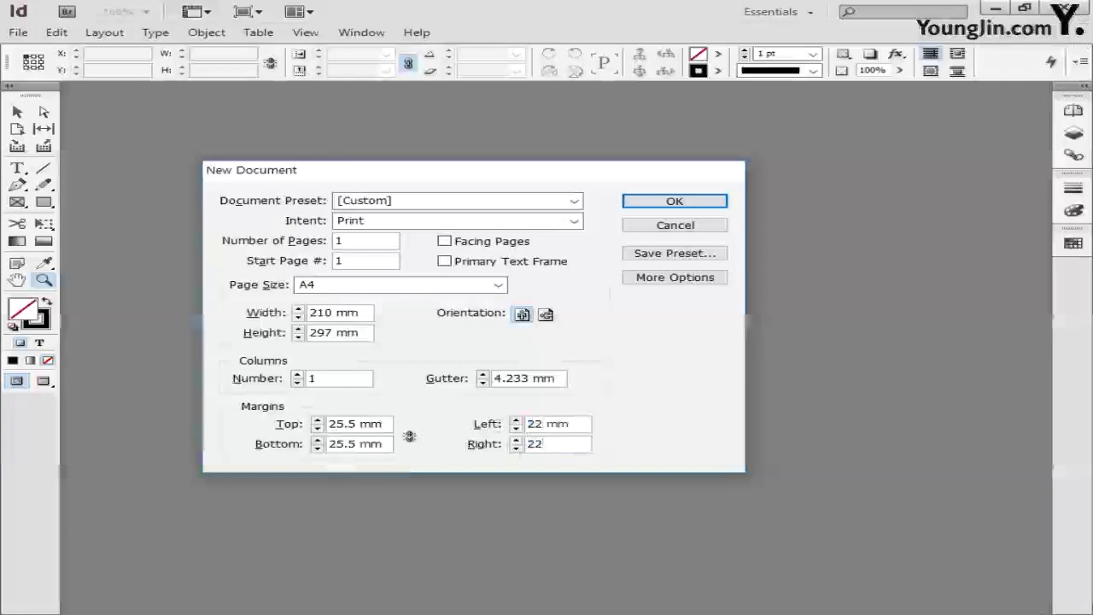
left_click(674, 201)
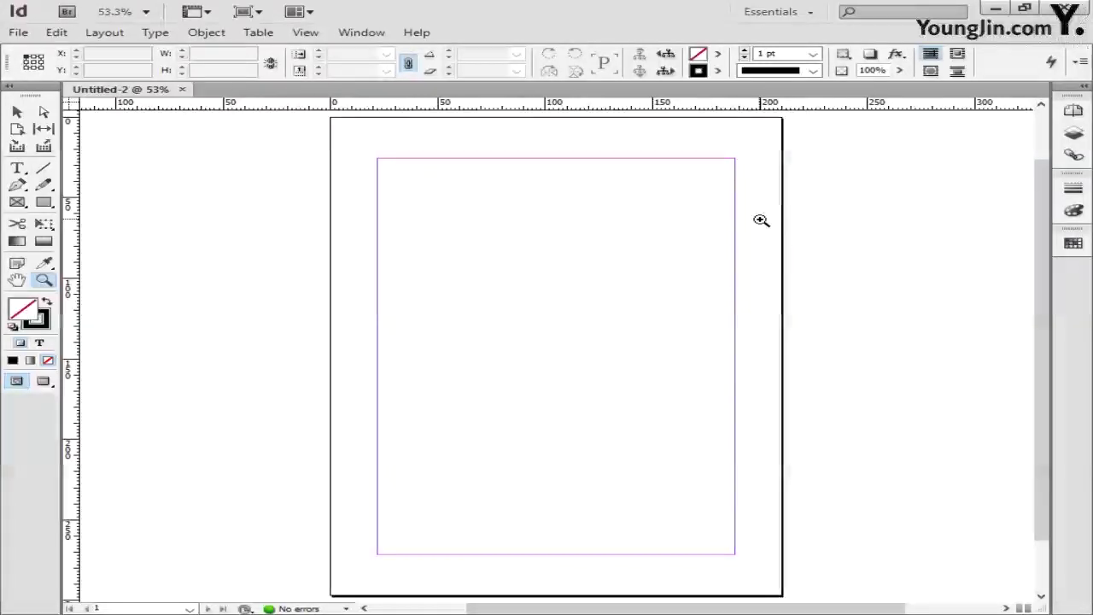
Move the ruler zero point to the margin frame's upper-left corner and place a vertical guide at X 3 mm
left_click_drag(71, 103, 381, 159)
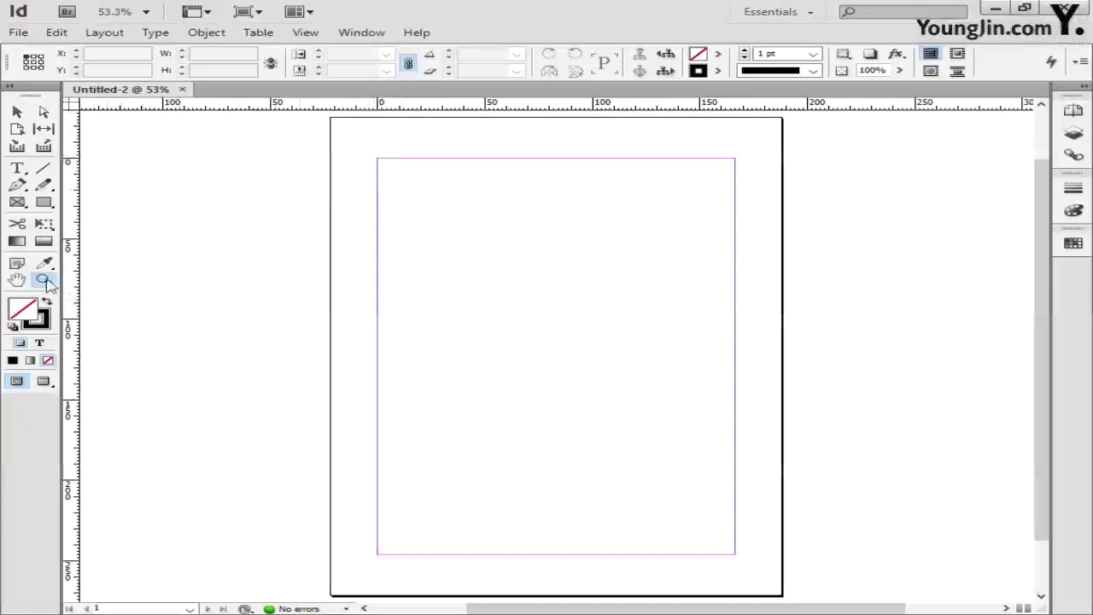
left_click_drag(330, 126, 427, 194)
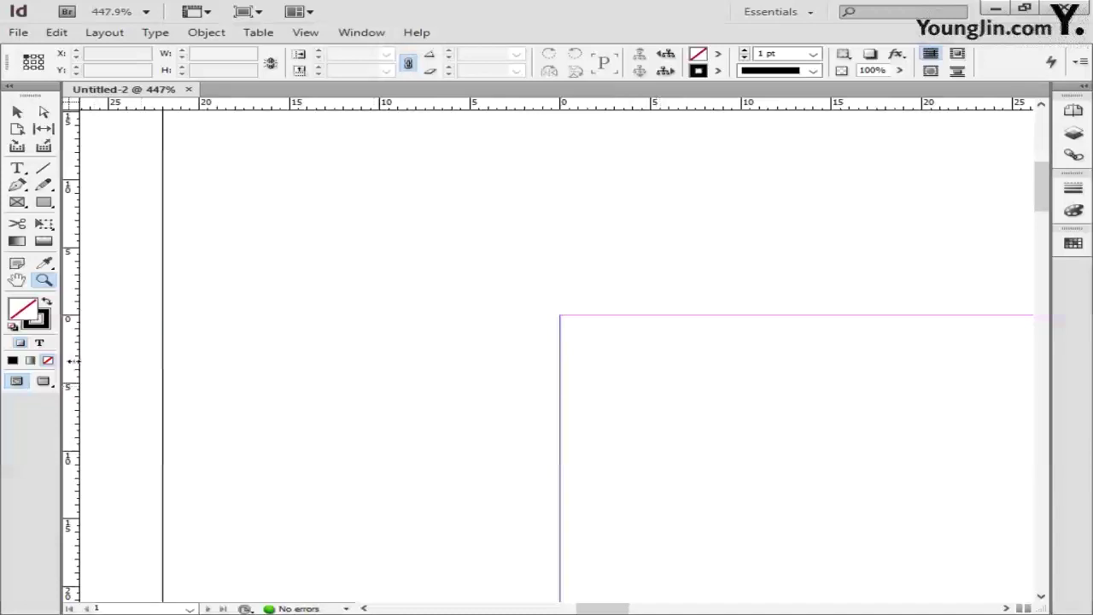
left_click_drag(73, 360, 613, 364)
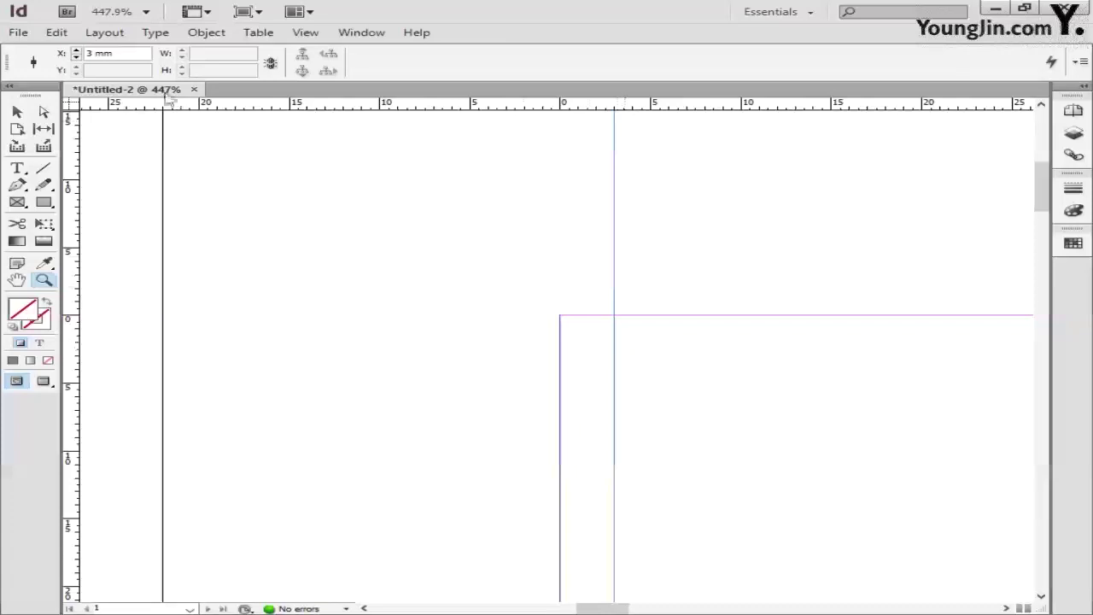
left_click(129, 52)
key("Return")
Add a horizontal guide just below the margin frame's top edge and set its position to Y 3 mm
left_click_drag(597, 107, 624, 354)
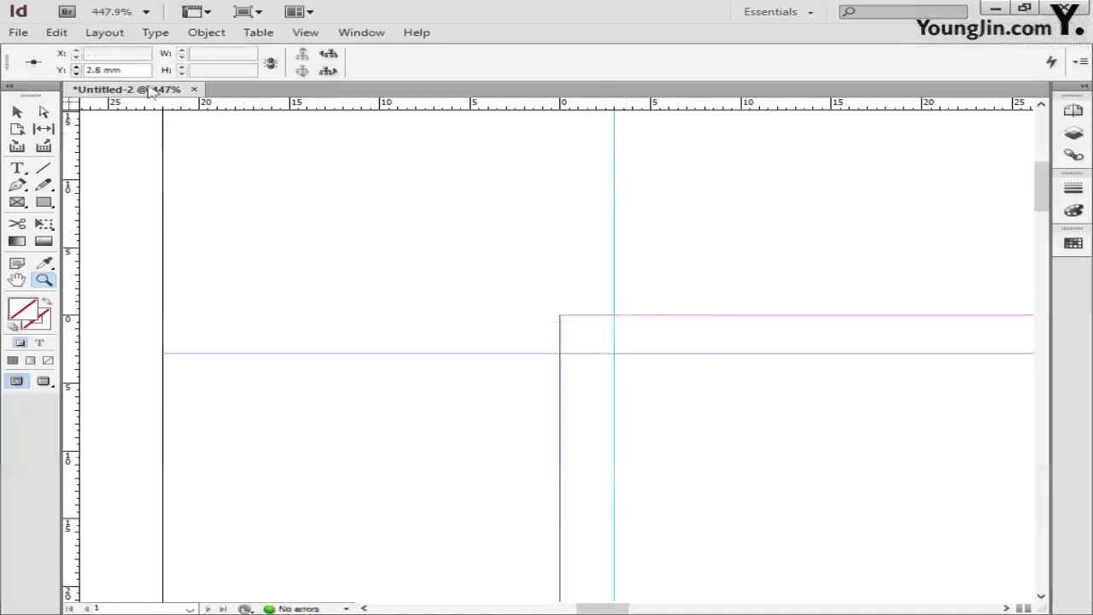
type("3")
key("Return")
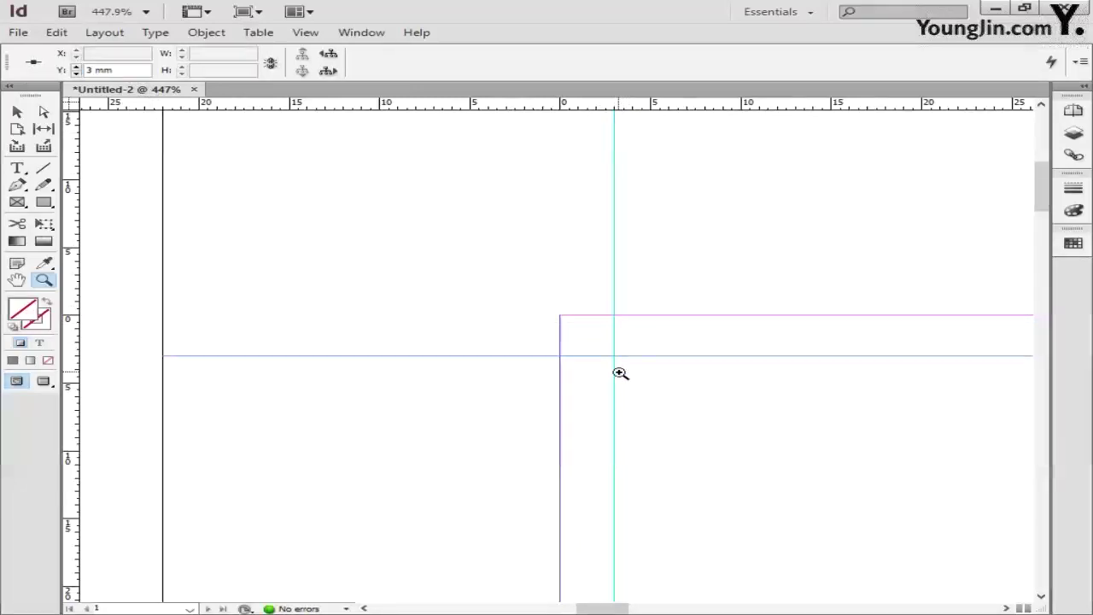
Add a vertical guide just inside the margin frame's right edge and set its position to X 163 mm
double_click(18, 282)
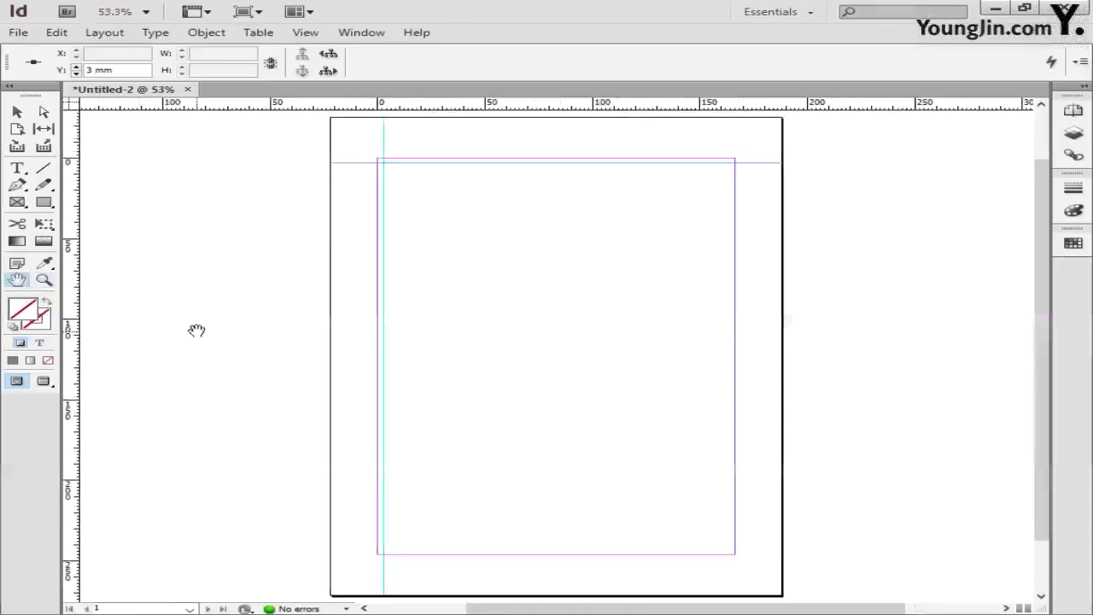
left_click(43, 281)
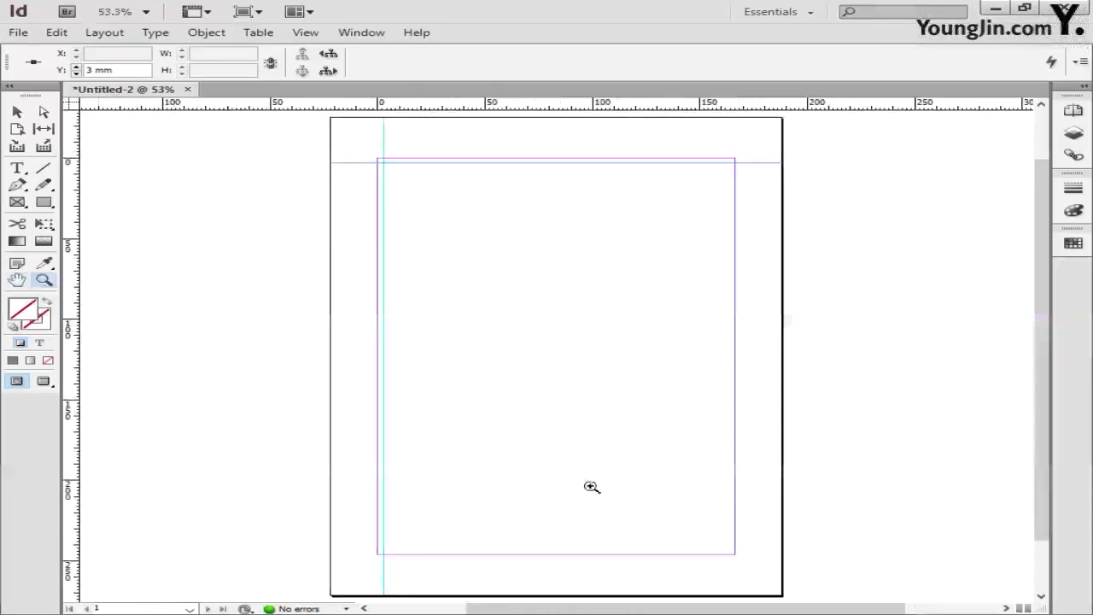
left_click_drag(649, 505, 773, 575)
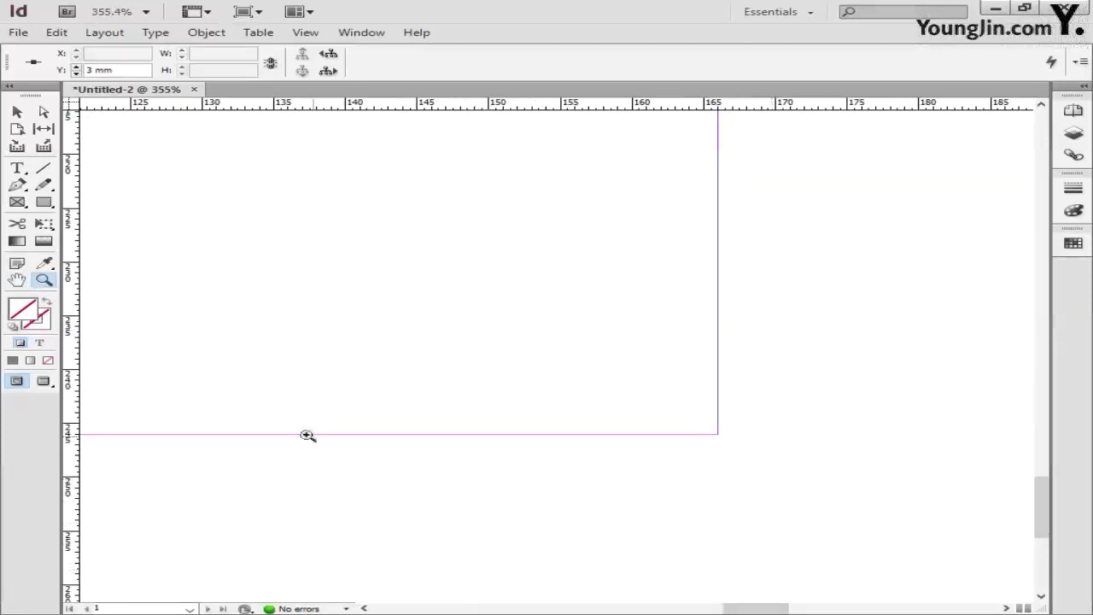
left_click_drag(72, 386, 658, 413)
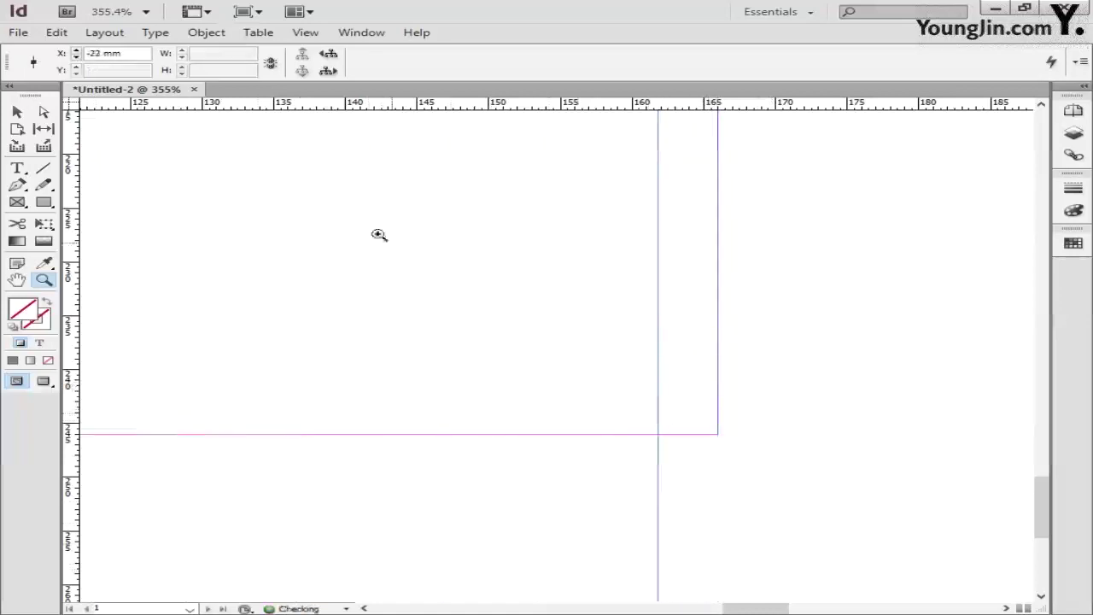
left_click(137, 57)
type("163")
key("Return")
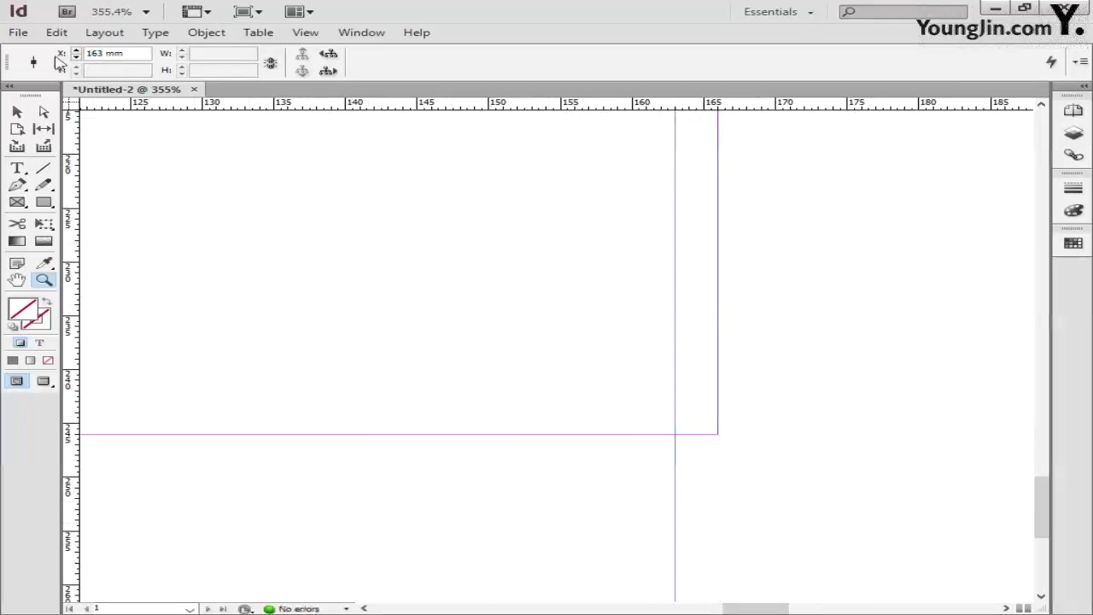
Add a horizontal guide just above the margin frame's bottom edge and set its position to Y 243 mm
left_click_drag(452, 109, 598, 435)
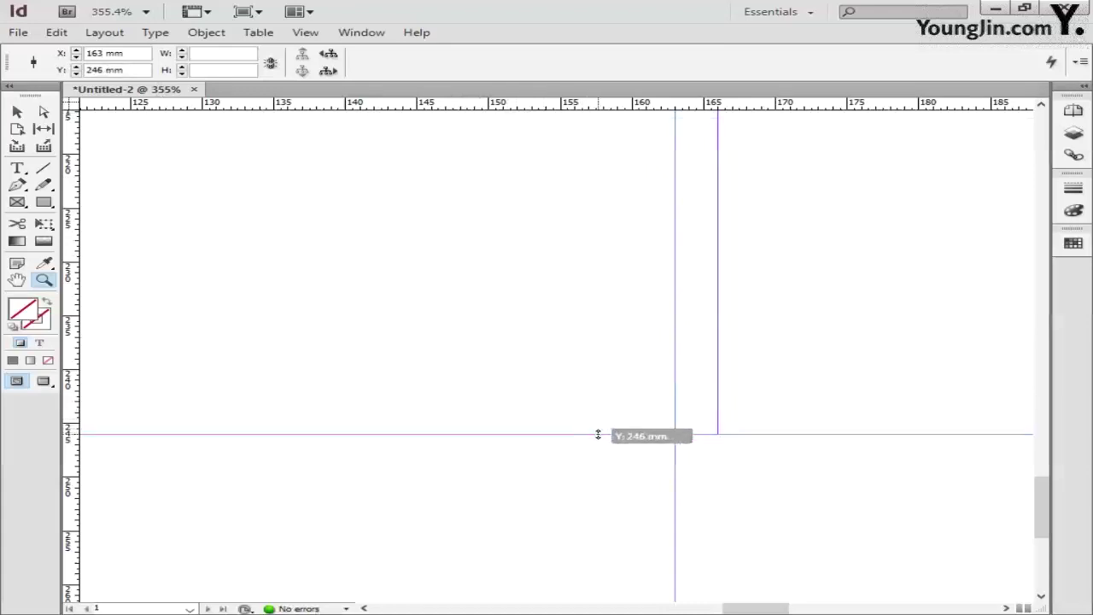
left_click_drag(598, 435, 607, 399)
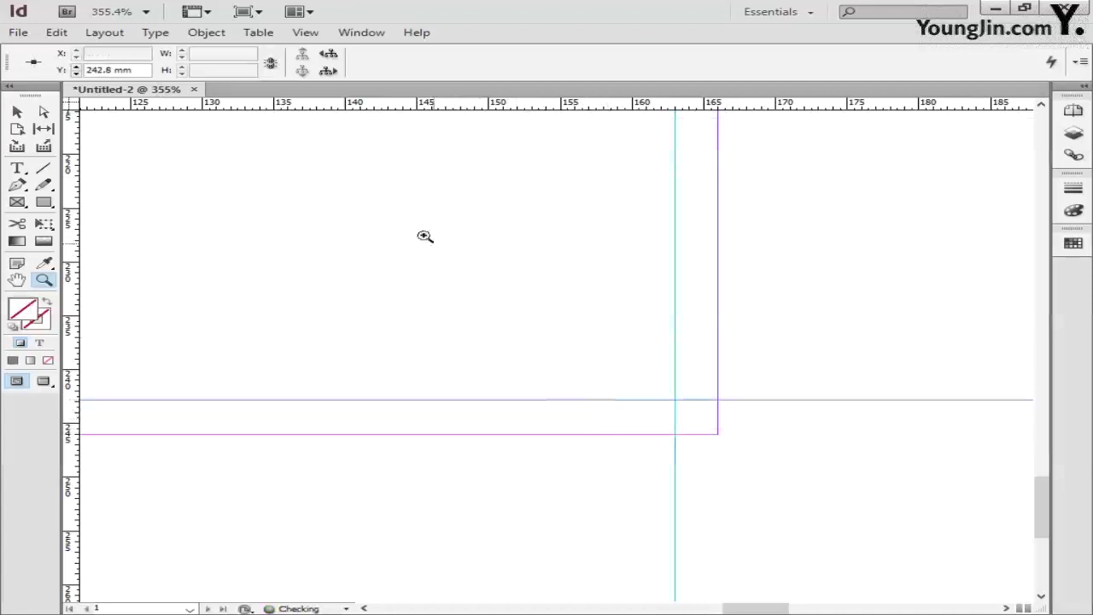
left_click(136, 70)
type("243")
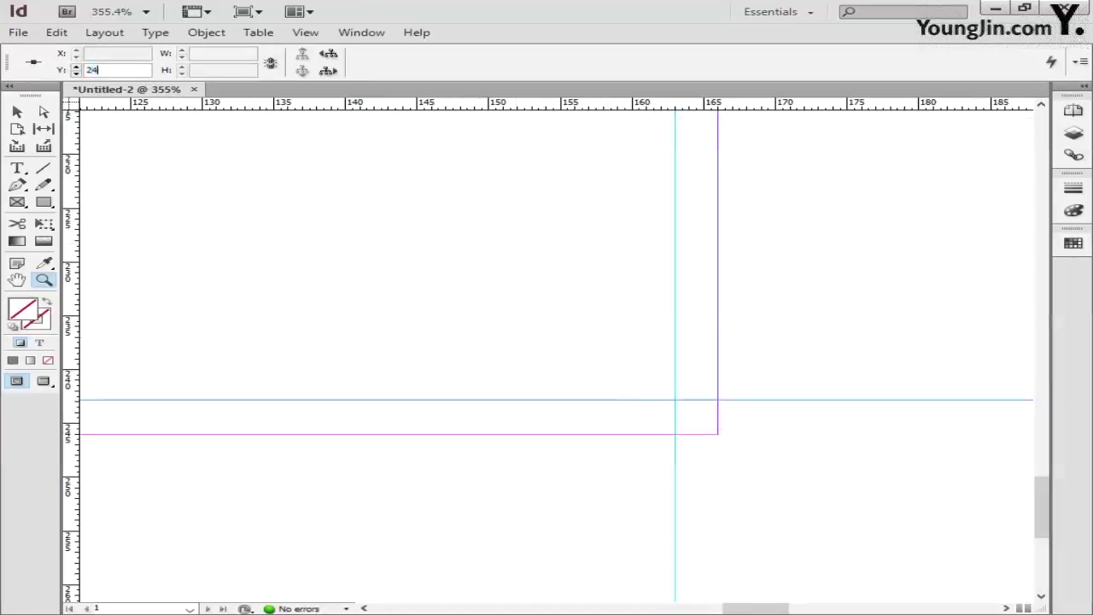
key("Return")
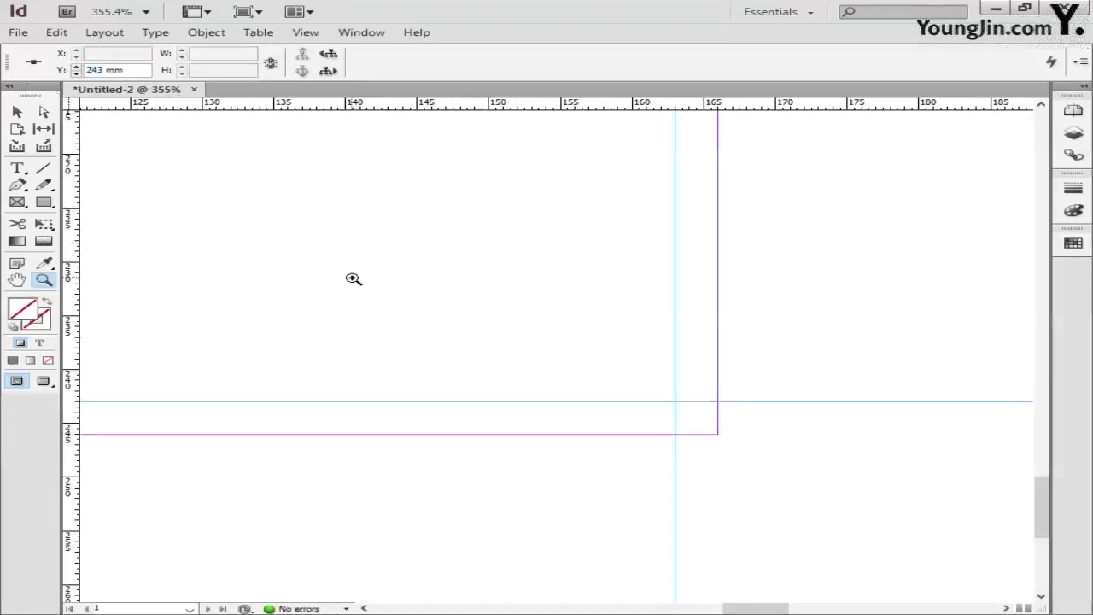
left_click(628, 385)
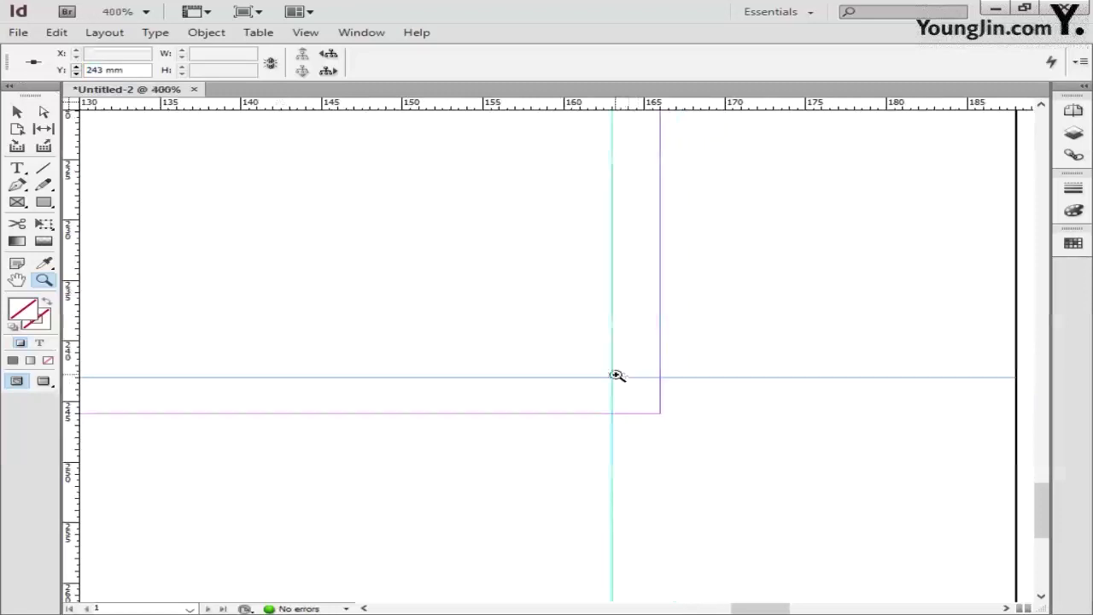
Draw a vertical line about 4.4 mm long above the margin frame's upper-left corner and set its length to 5 mm
double_click(17, 279)
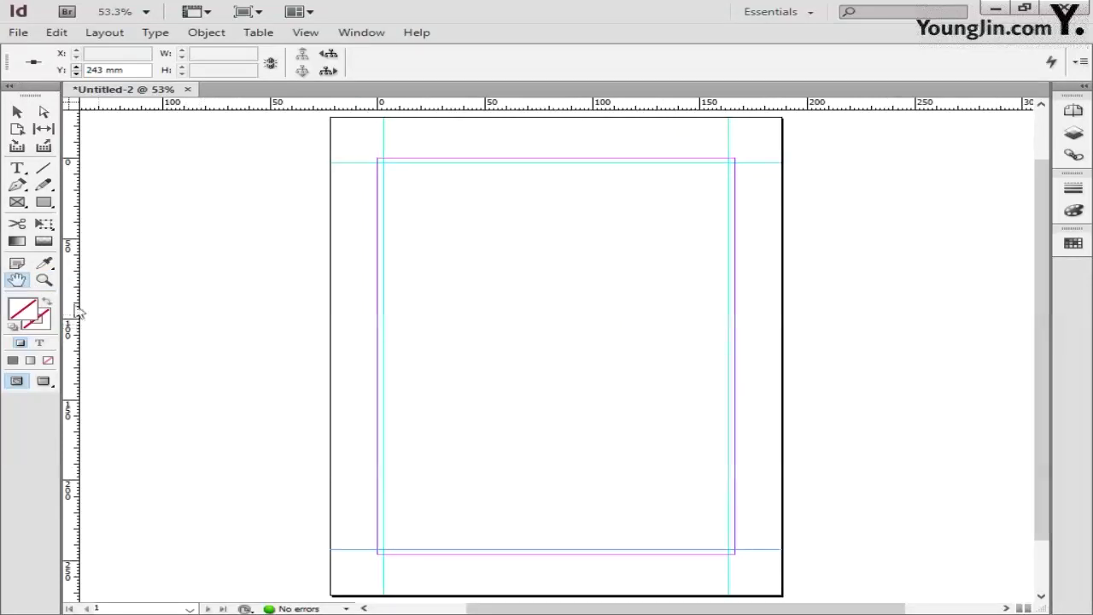
left_click(44, 279)
left_click_drag(350, 139, 695, 458)
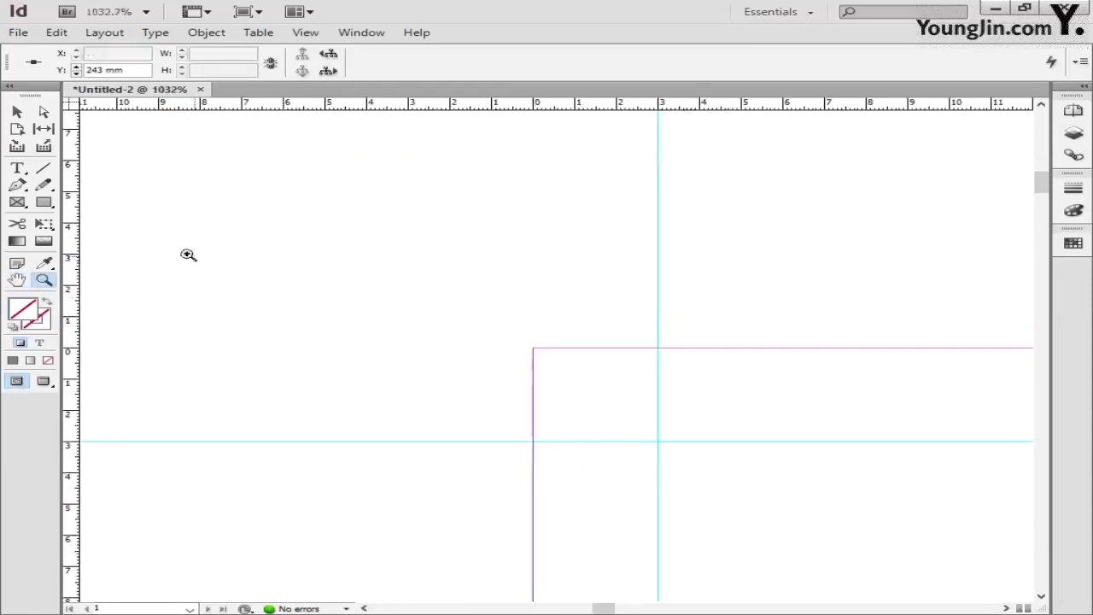
left_click(43, 168)
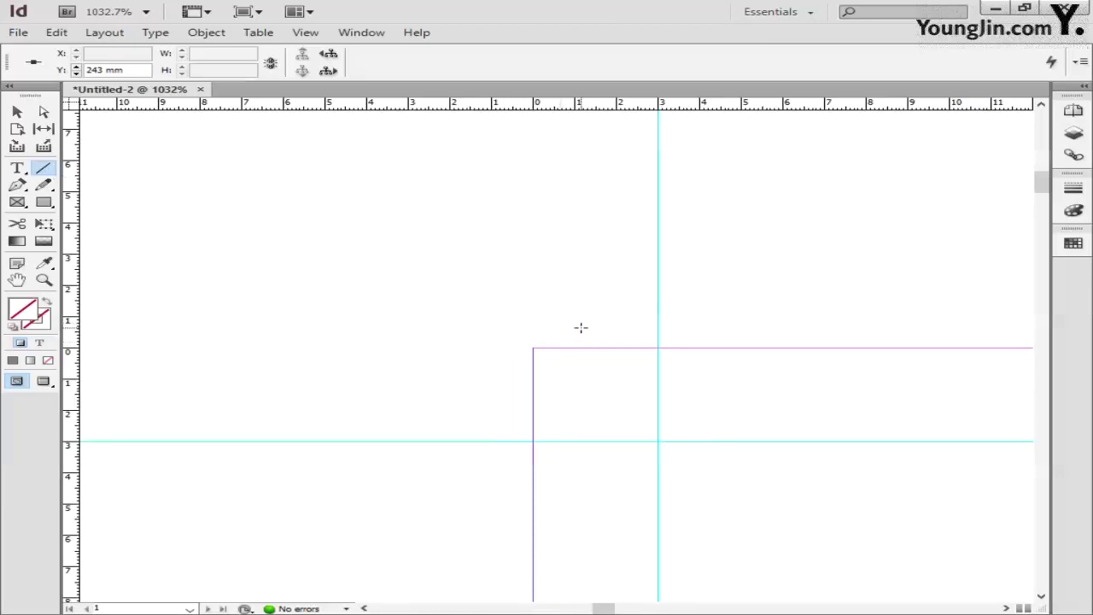
left_click_drag(581, 327, 581, 188)
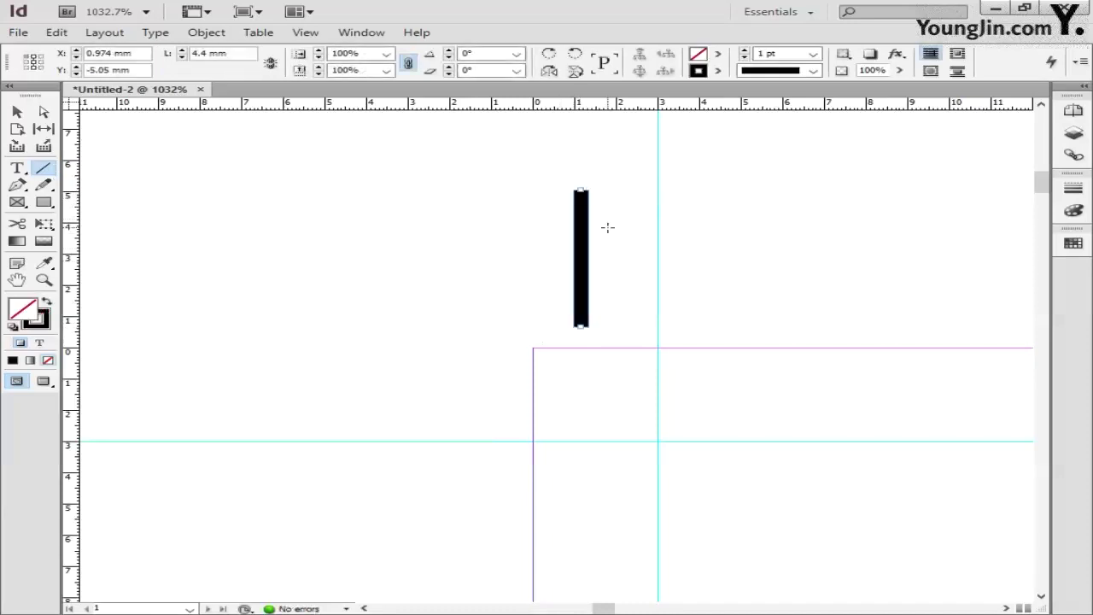
left_click_drag(224, 54, 150, 54)
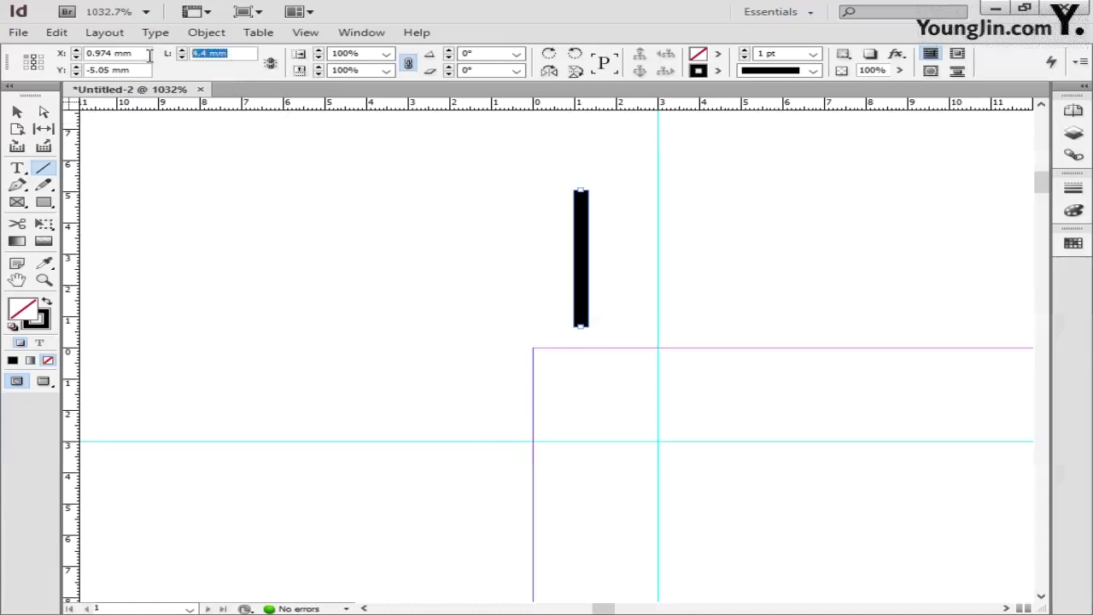
type("5")
key("Return")
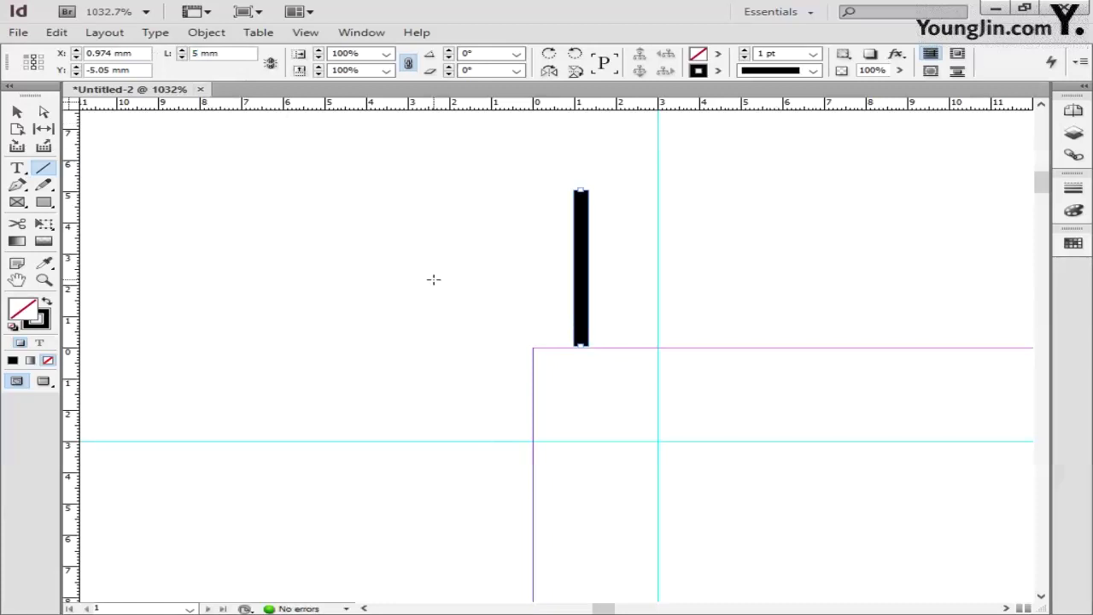
Draw a horizontal line about 5.9 mm long outside the margin frame's left edge and set its length to 5 mm
left_click_drag(466, 411, 221, 411)
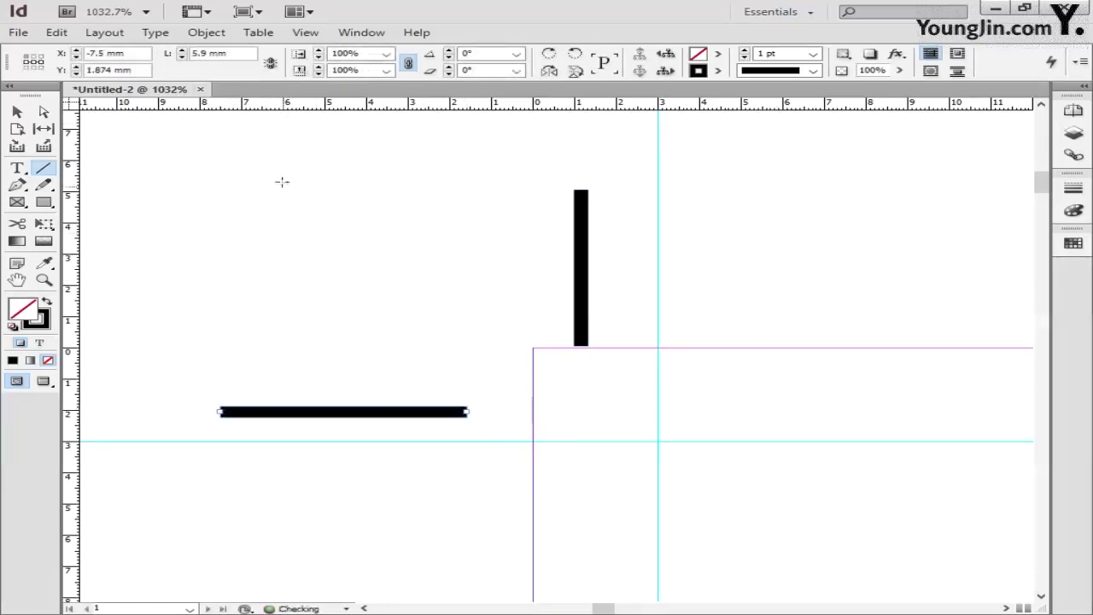
left_click_drag(228, 53, 146, 55)
type("5")
key("Return")
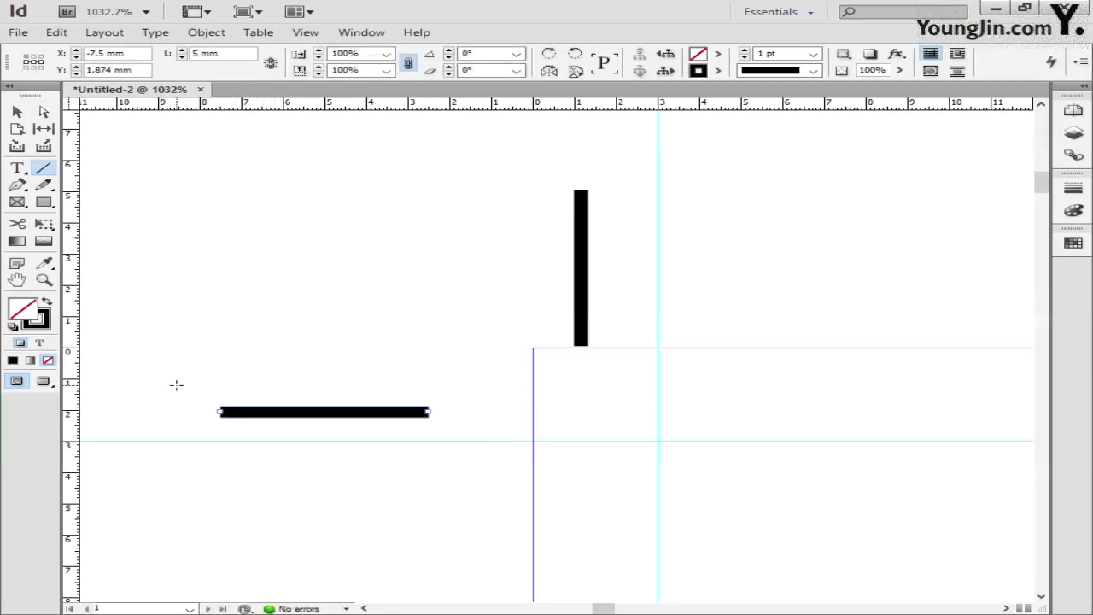
Move the vertical line against the X 3 mm guide and the horizontal line against the Y 3 mm guide, touching the margin frame
left_click(18, 112)
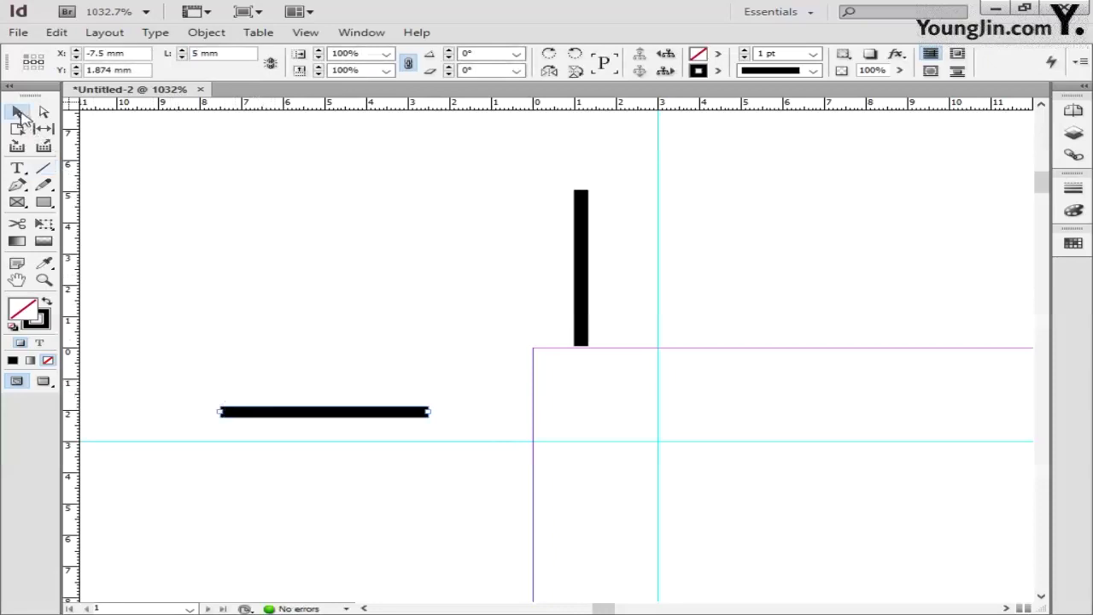
left_click_drag(587, 314, 652, 316)
left_click_drag(391, 417, 494, 440)
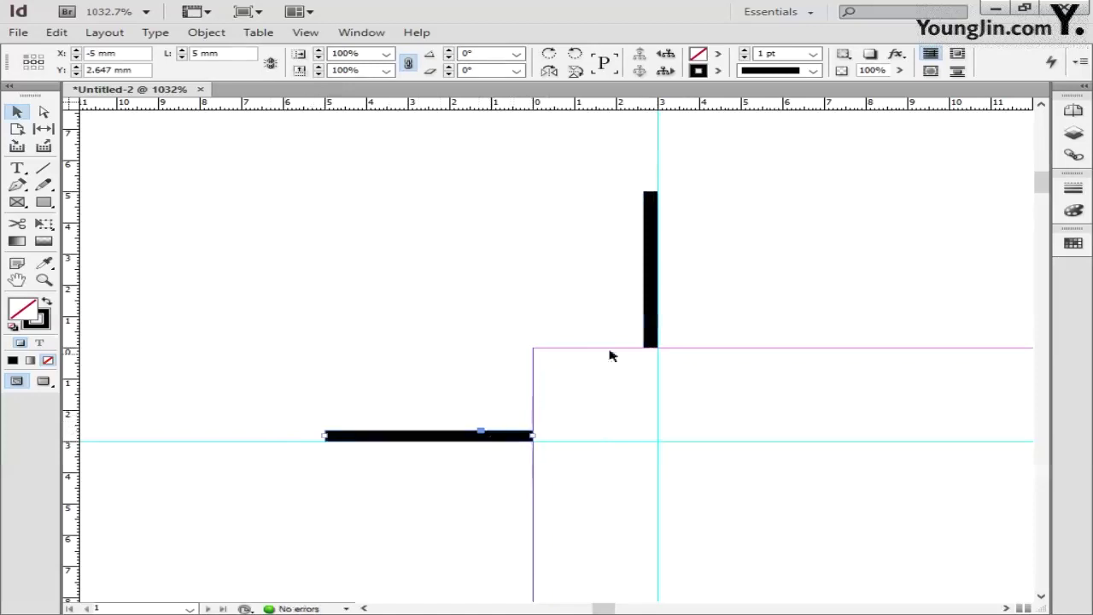
Copy both upper-left crop-mark lines and paste the pair near the margin frame's upper-right corner
left_click(651, 323, "shift")
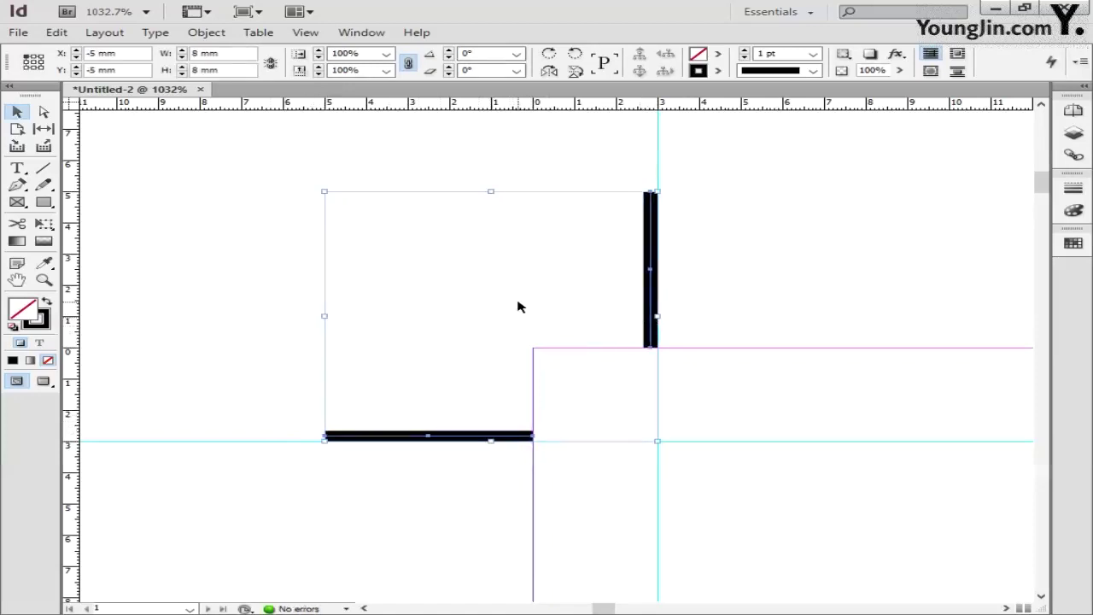
key("ctrl+z")
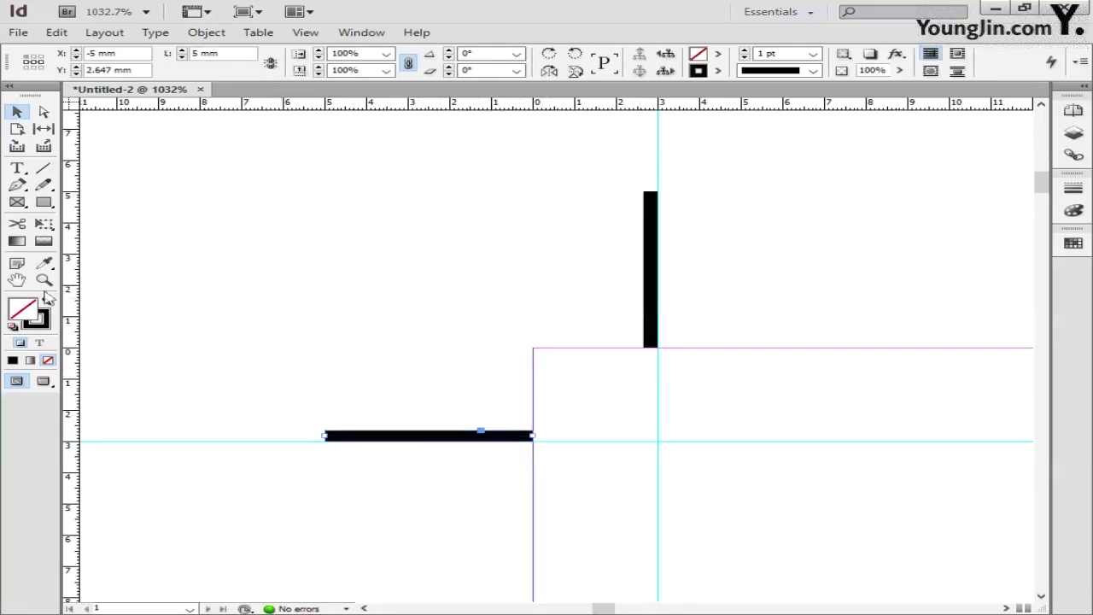
double_click(18, 281)
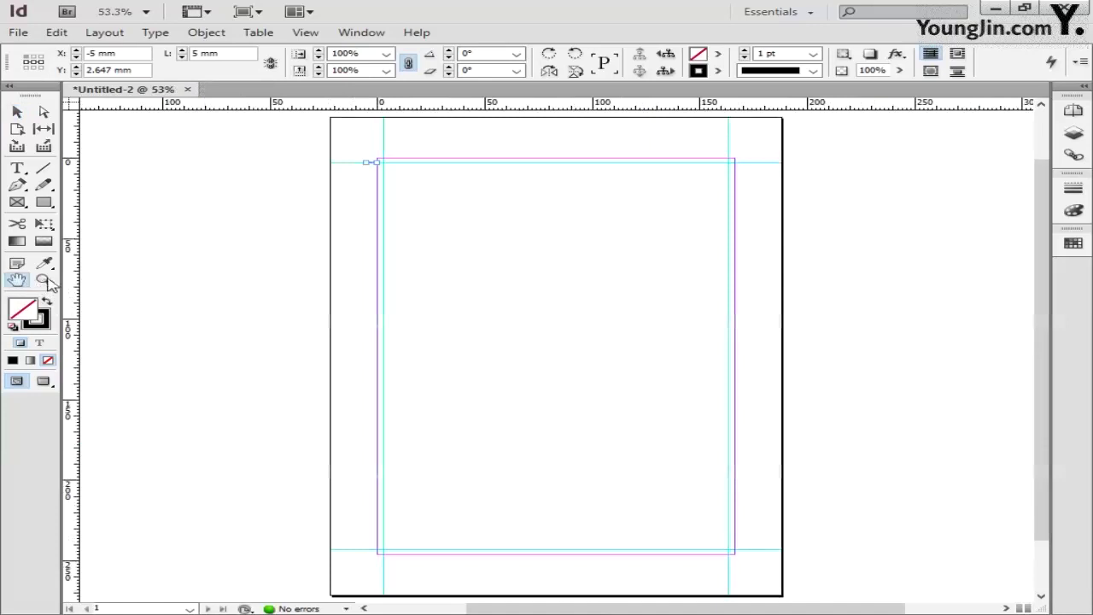
left_click(43, 280)
left_click_drag(705, 147, 760, 180)
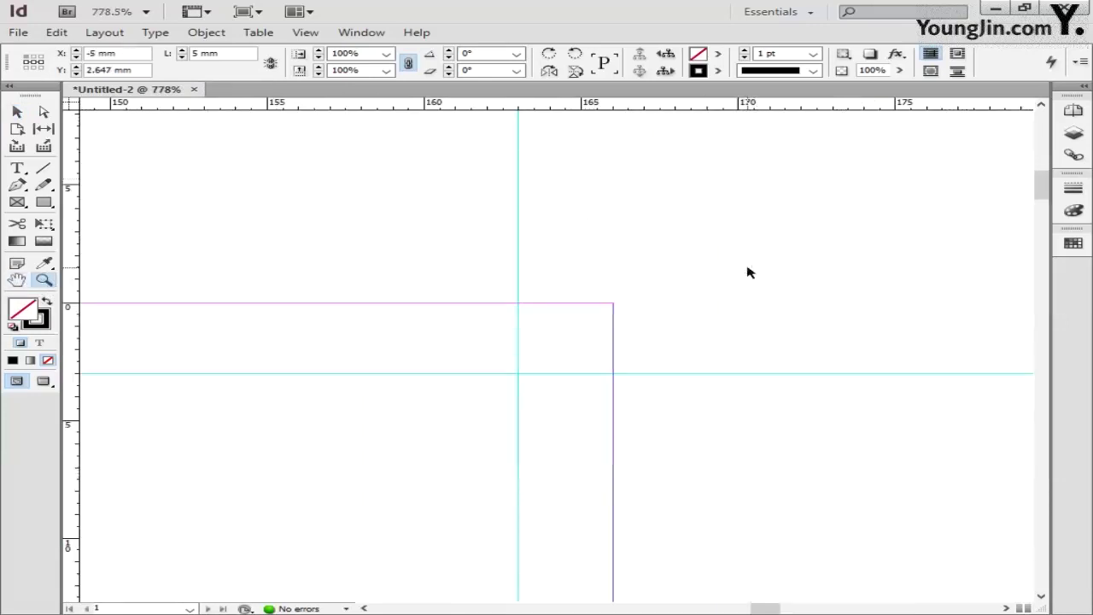
key("ctrl+v")
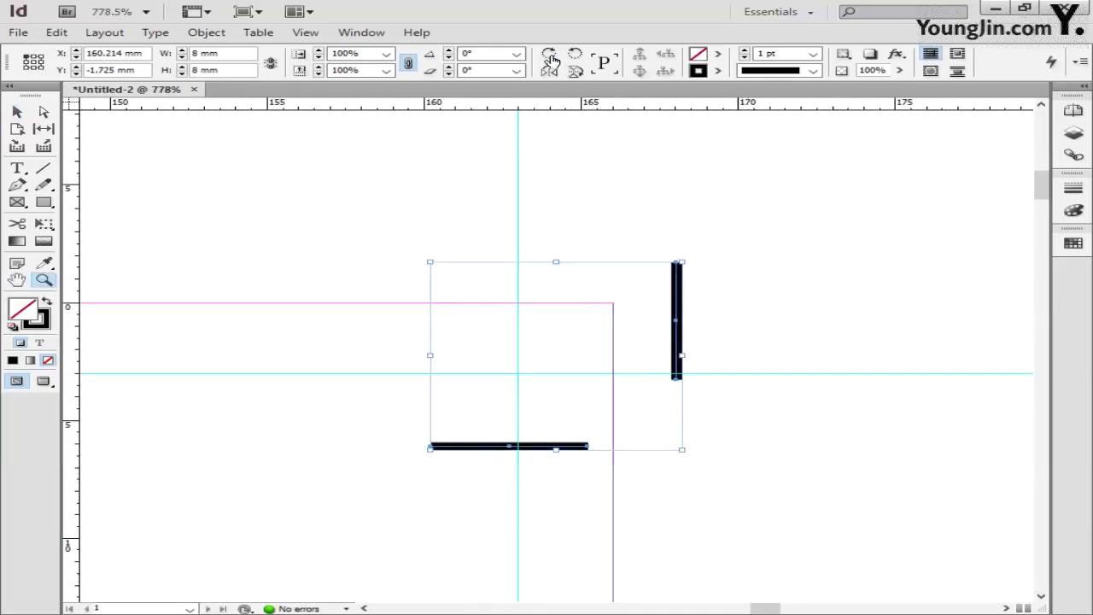
Rotate the pasted pair 90° clockwise and align it outside the upper-right corner at X 163 mm, Y -5 mm
left_click(551, 60)
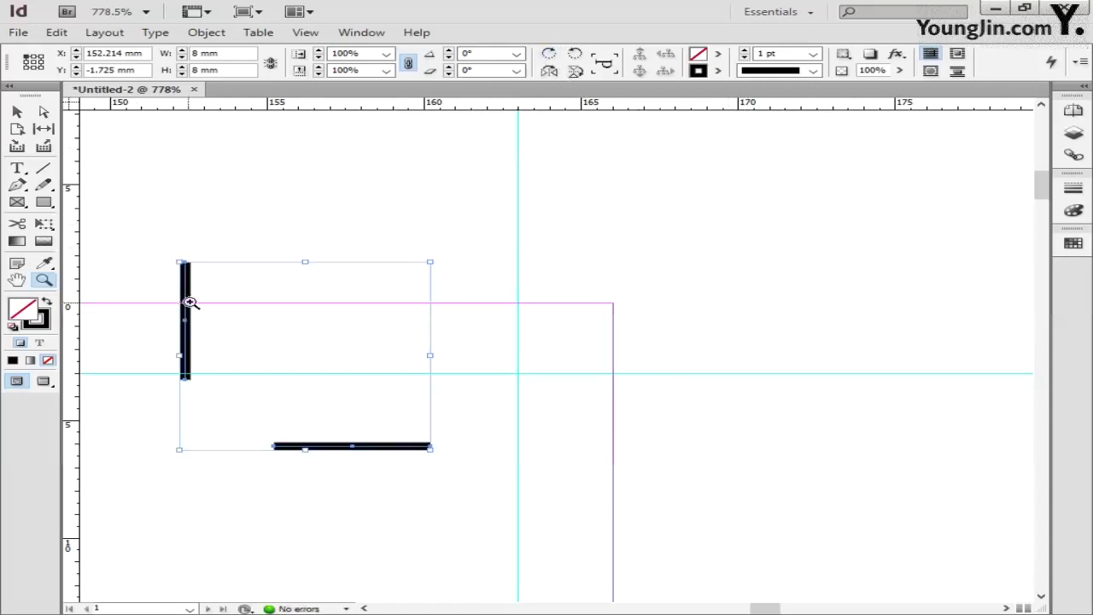
left_click(17, 112)
left_click_drag(188, 298, 525, 222)
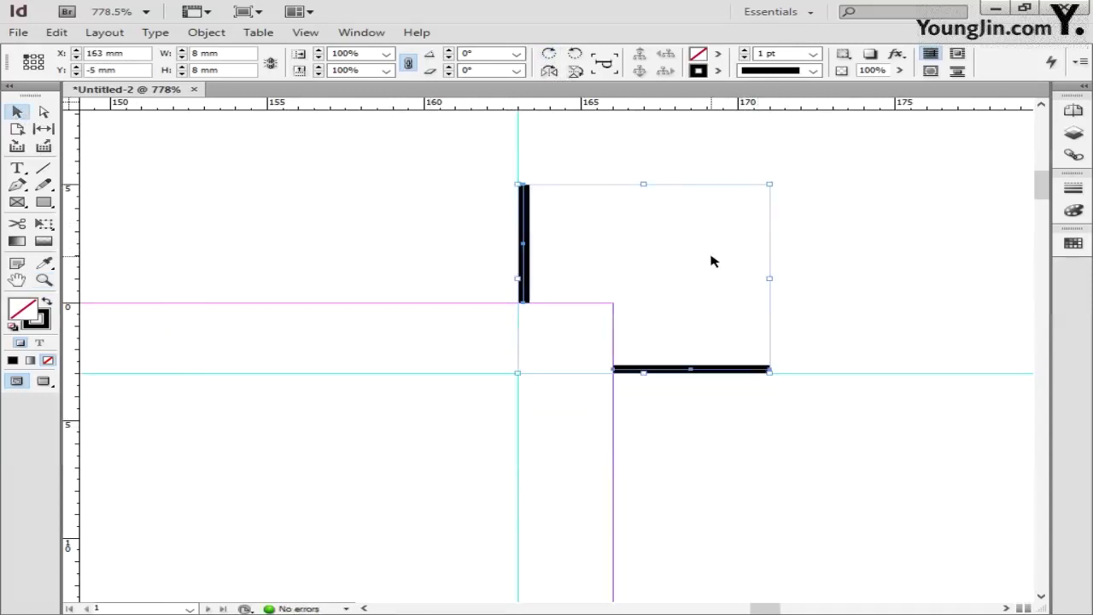
Paste another copy of the crop-mark pair near the margin frame's lower-left corner
left_click(43, 280)
key("ctrl+0")
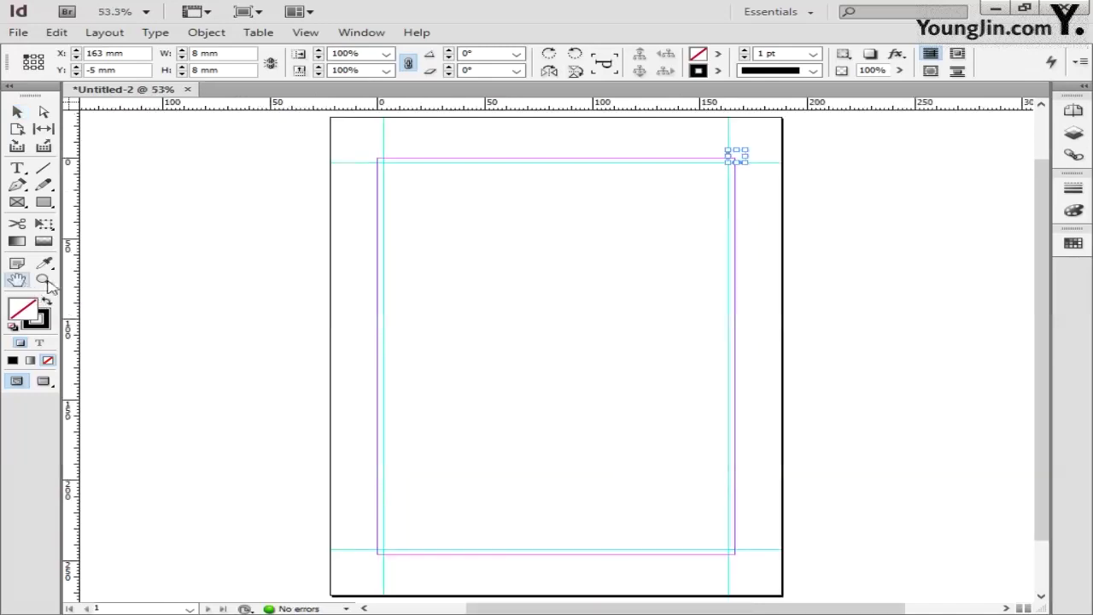
left_click_drag(335, 522, 440, 577)
key("ctrl+alt+shift+v")
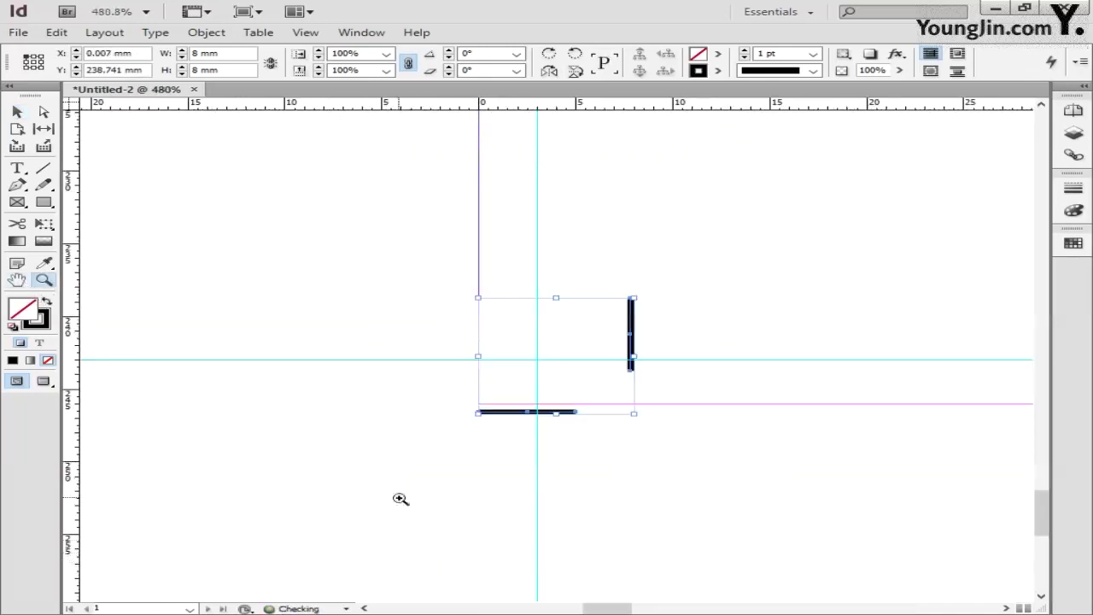
Rotate the pasted pair to fit the lower-left corner and align it to the guides at X -5 mm, Y 243 mm
left_click(549, 70)
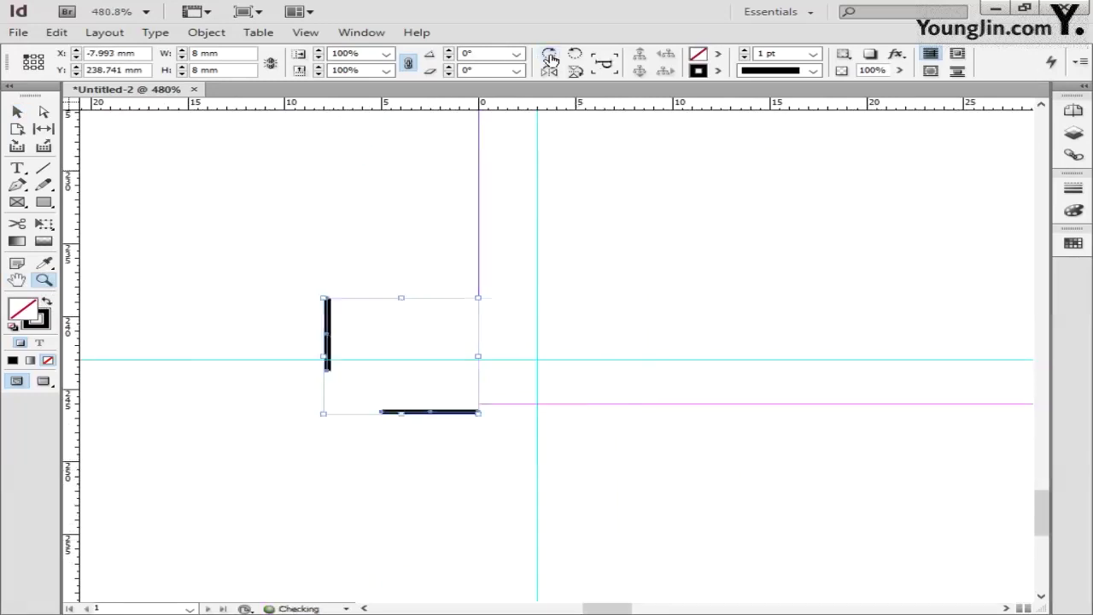
left_click(575, 70)
left_click(549, 70)
left_click(18, 112)
left_click_drag(167, 384, 535, 446)
Paste a further copy of the crop-mark pair near the margin frame's lower-right corner
double_click(17, 279)
left_click(43, 279)
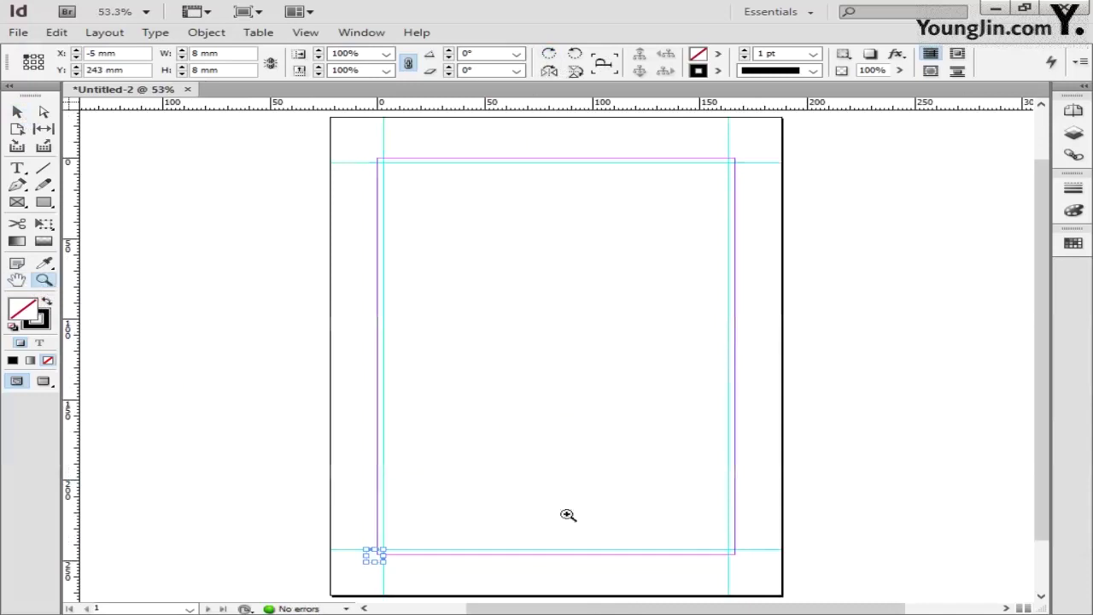
left_click_drag(738, 558, 776, 575)
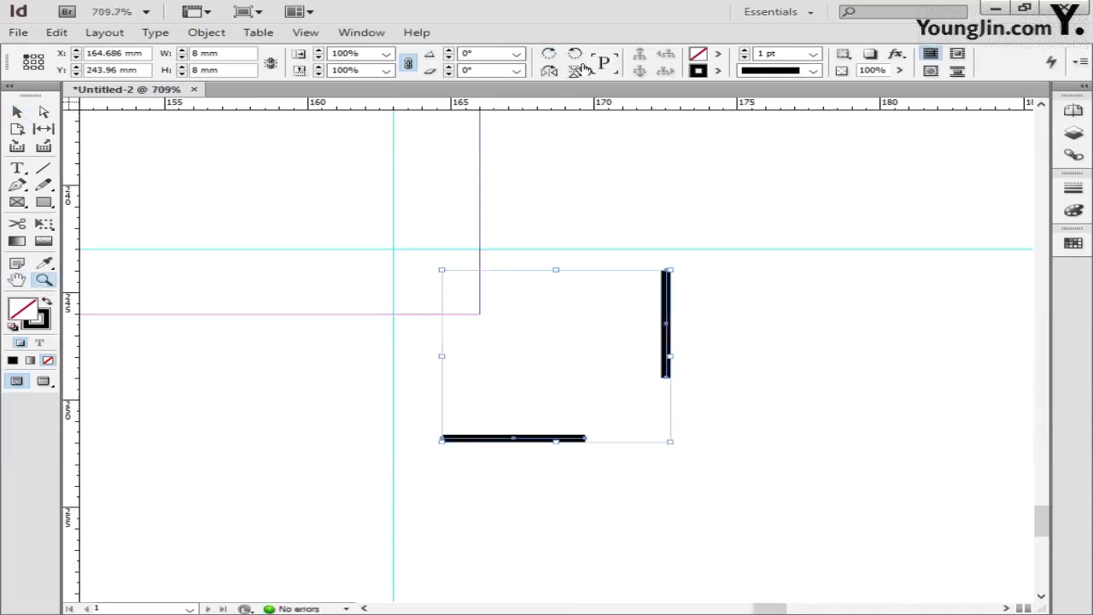
Rotate the lower-right crop-mark pair 180° and align it to the guides at X 163 mm and Y 243 mm, outside the margin frame
left_click(578, 56)
scroll(605, 398, "up", 3)
key("v")
left_click_drag(605, 398, 618, 493)
left_click(575, 53)
left_click(574, 53)
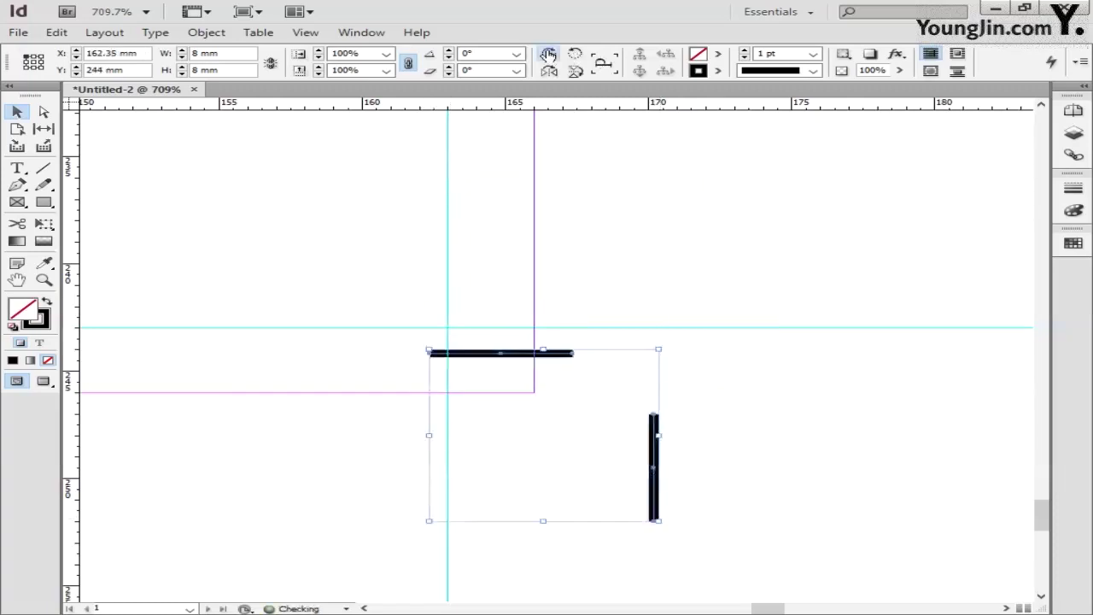
left_click(549, 53)
scroll(550, 257, "left", 5)
left_click_drag(276, 390, 978, 370)
left_click(928, 427)
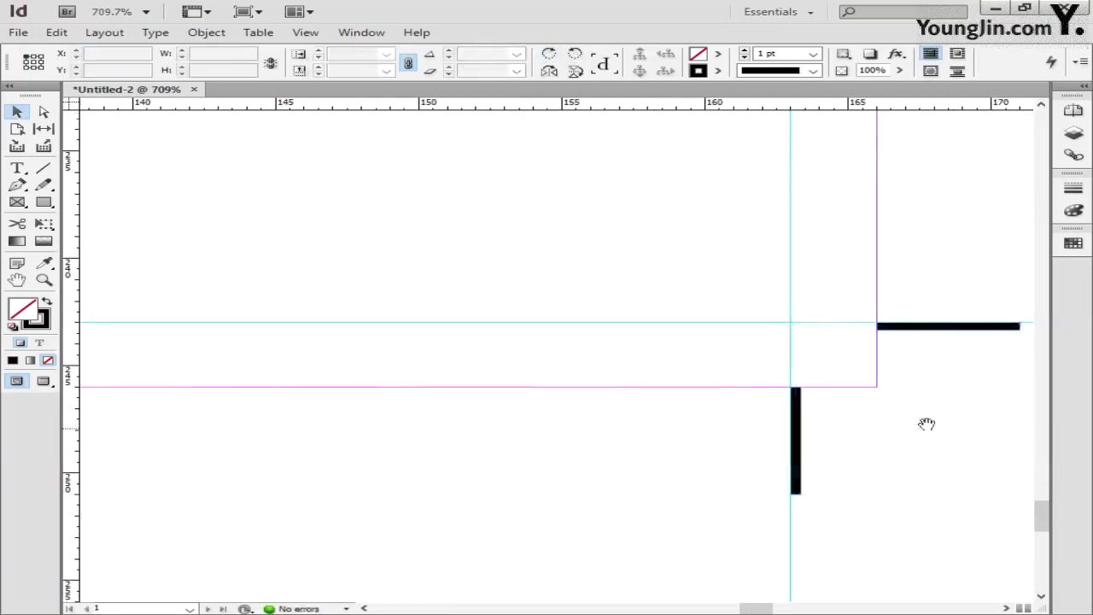
Place the image 01 from the 작업 folder with its upper-left corner at the margin frame's origin
scroll(928, 427, "up", 1)
double_click(16, 279)
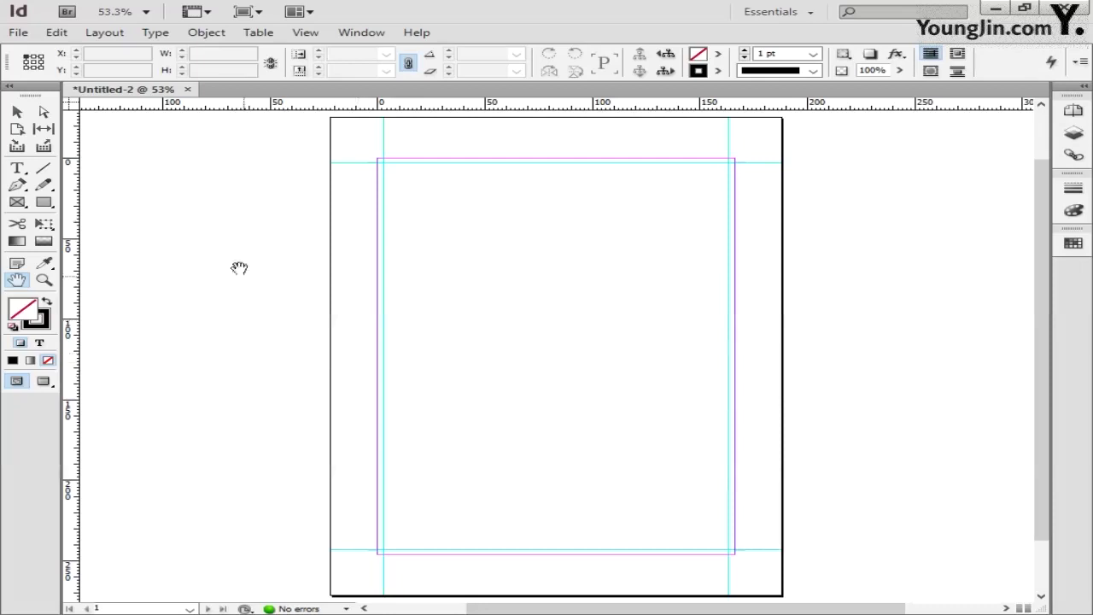
left_click(19, 33)
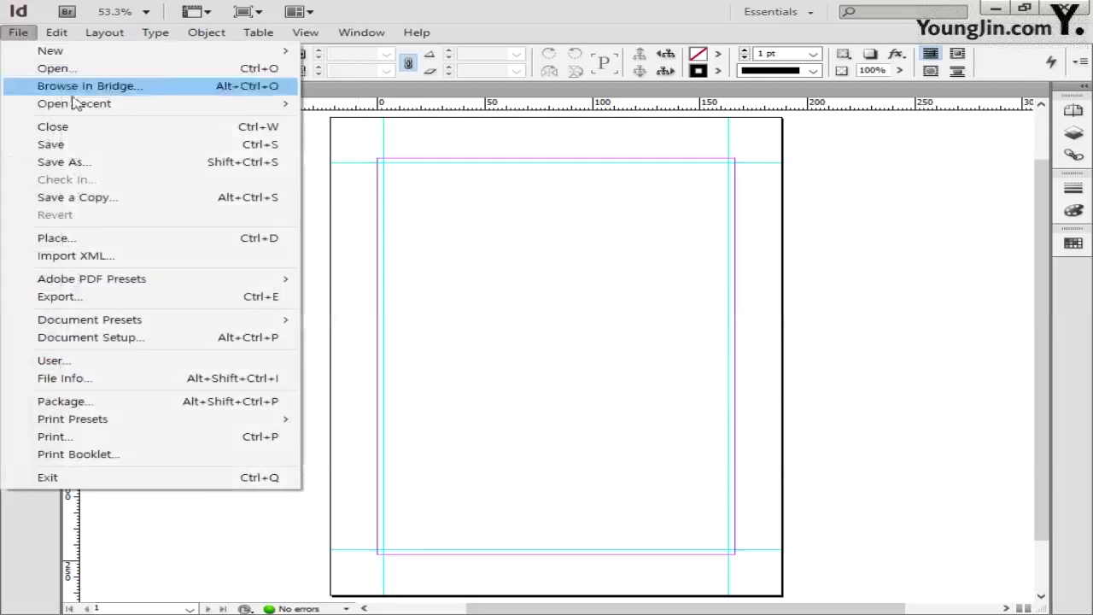
left_click(98, 238)
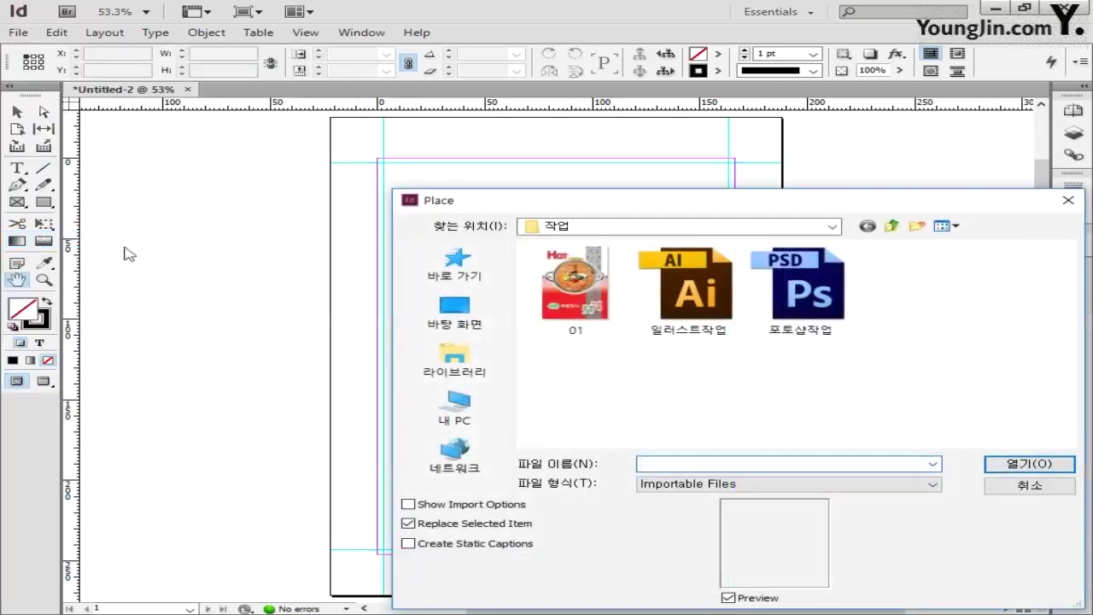
left_click_drag(586, 203, 440, 141)
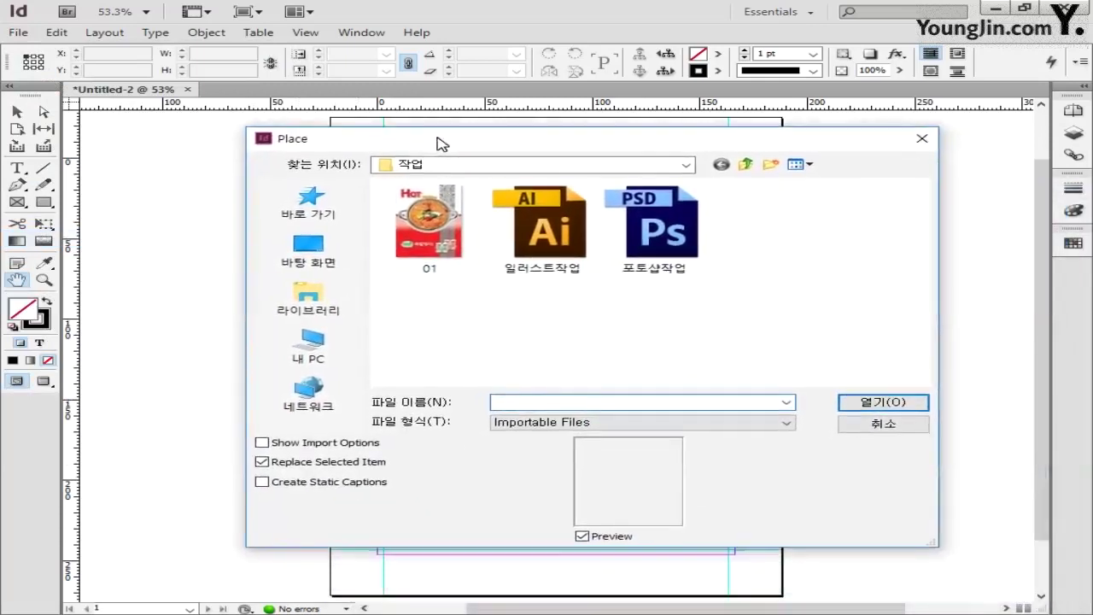
left_click(427, 216)
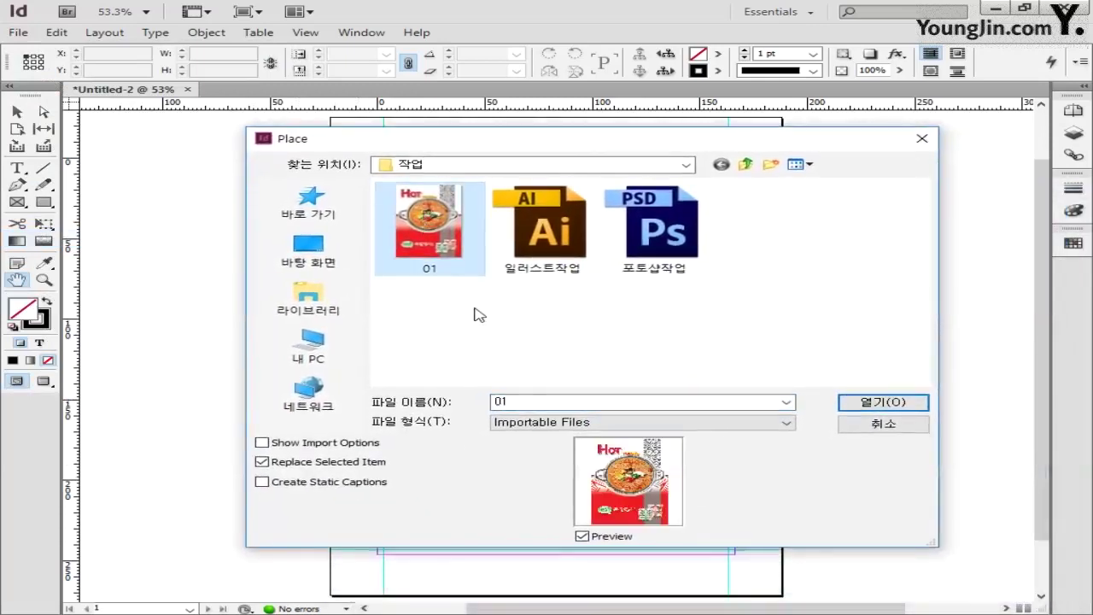
left_click(845, 402)
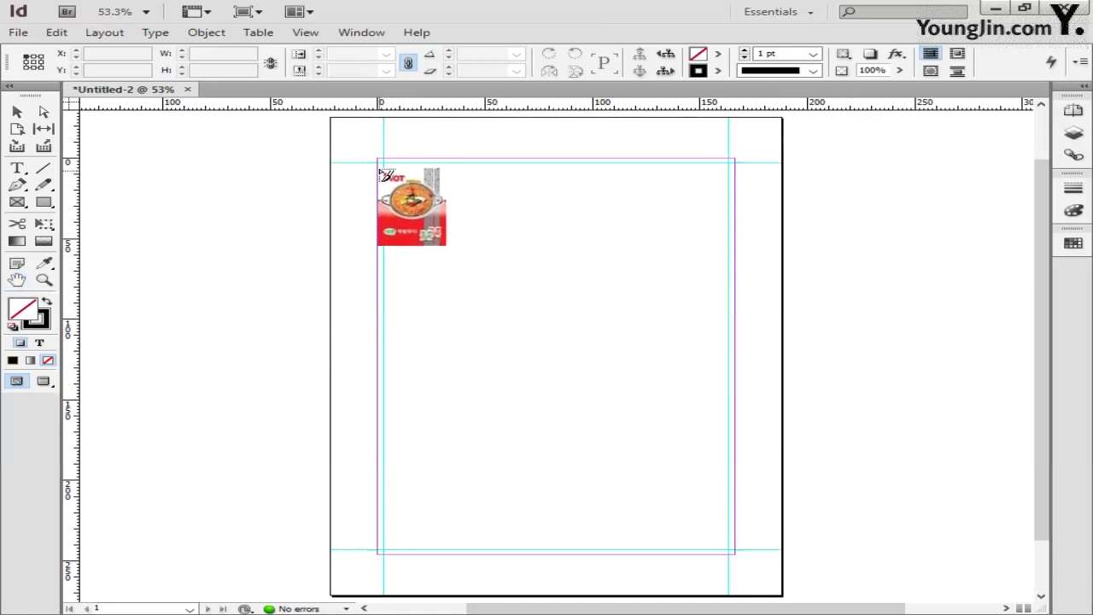
left_click(379, 161)
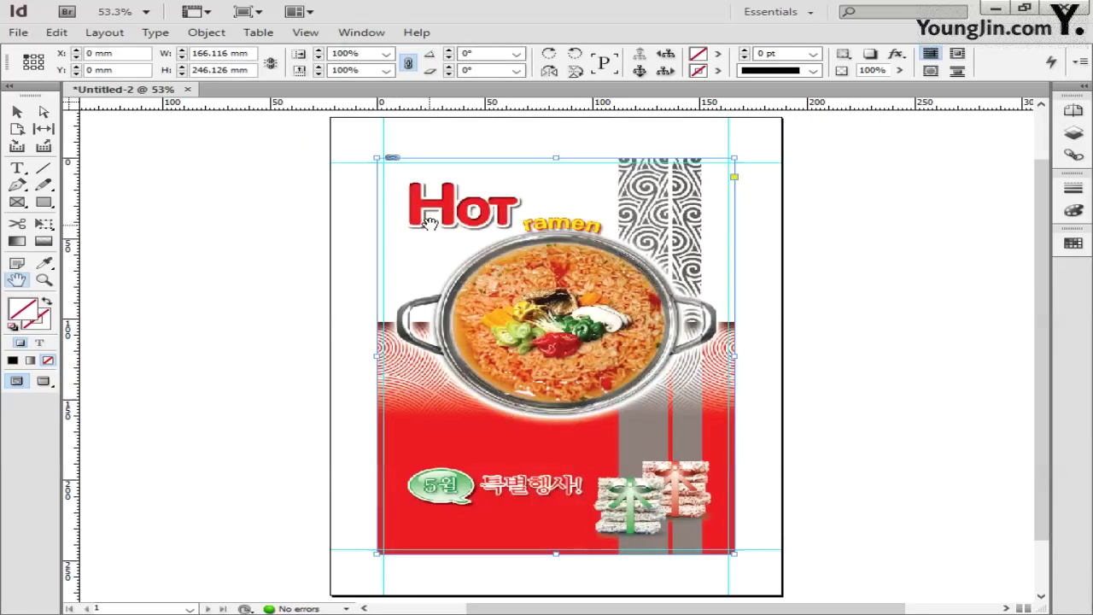
Set the placed image's display performance to High Quality Display
right_click(510, 307)
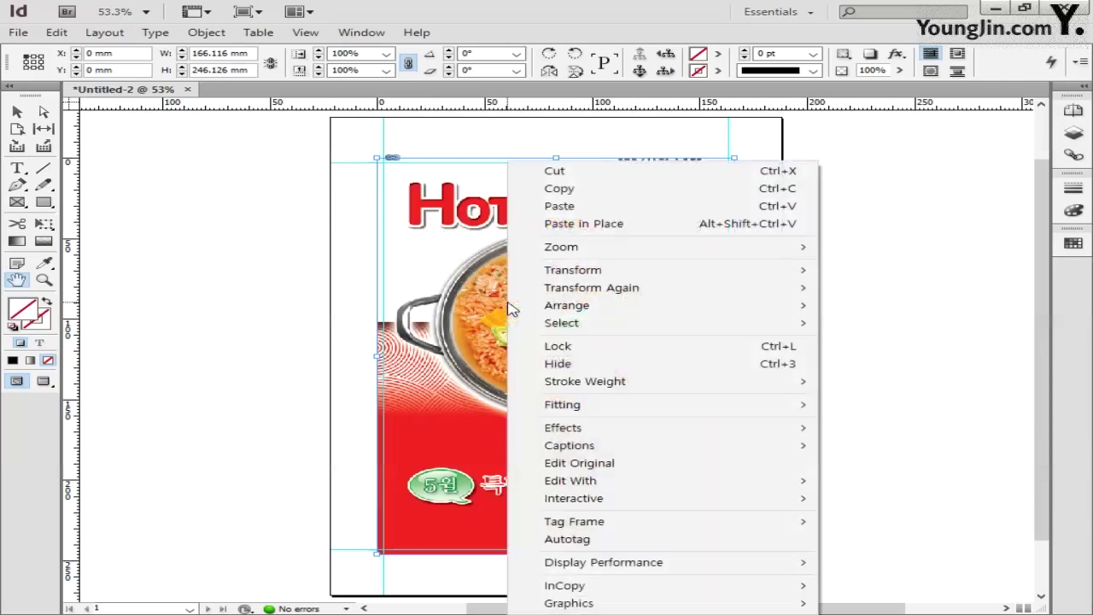
mouse_move(604, 567)
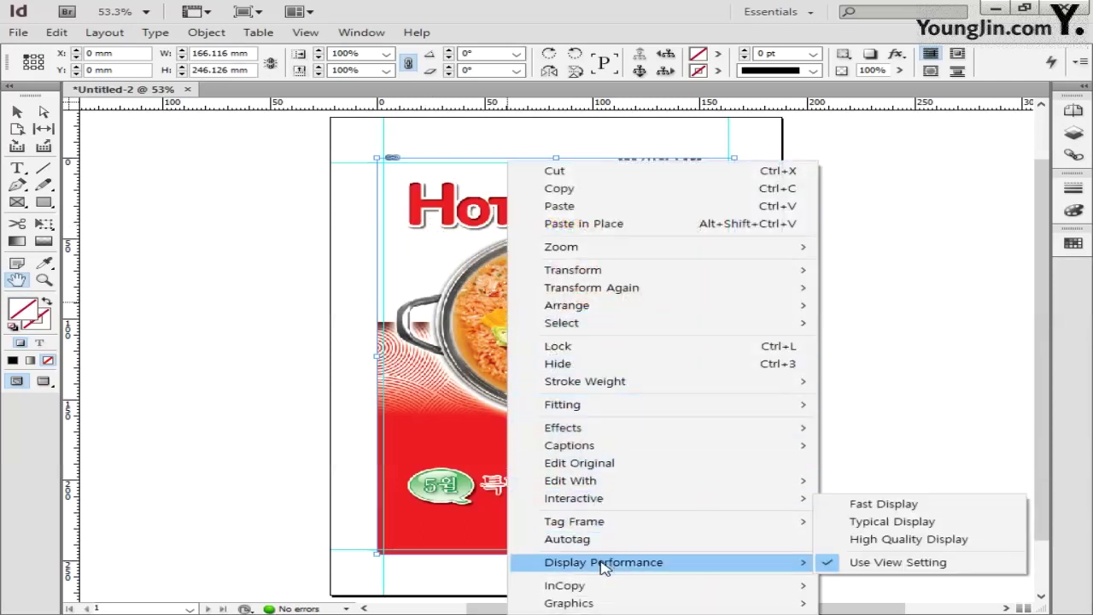
left_click(891, 540)
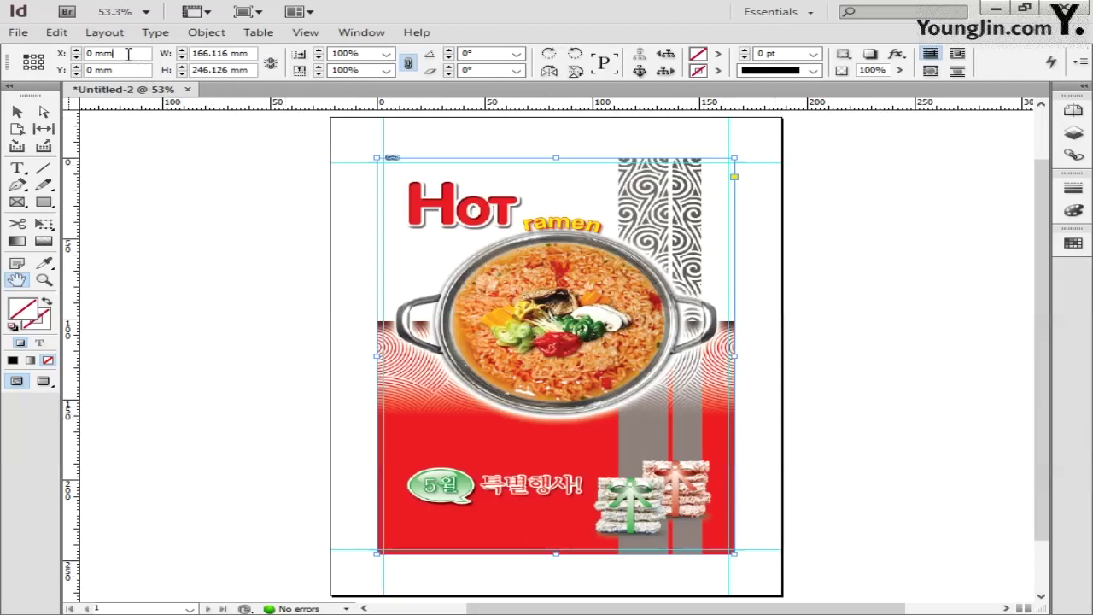
Set the image frame's position to X 0, Y 0 and its size to 166 mm wide by 246 mm high
key("Tab")
type("0")
key("Tab")
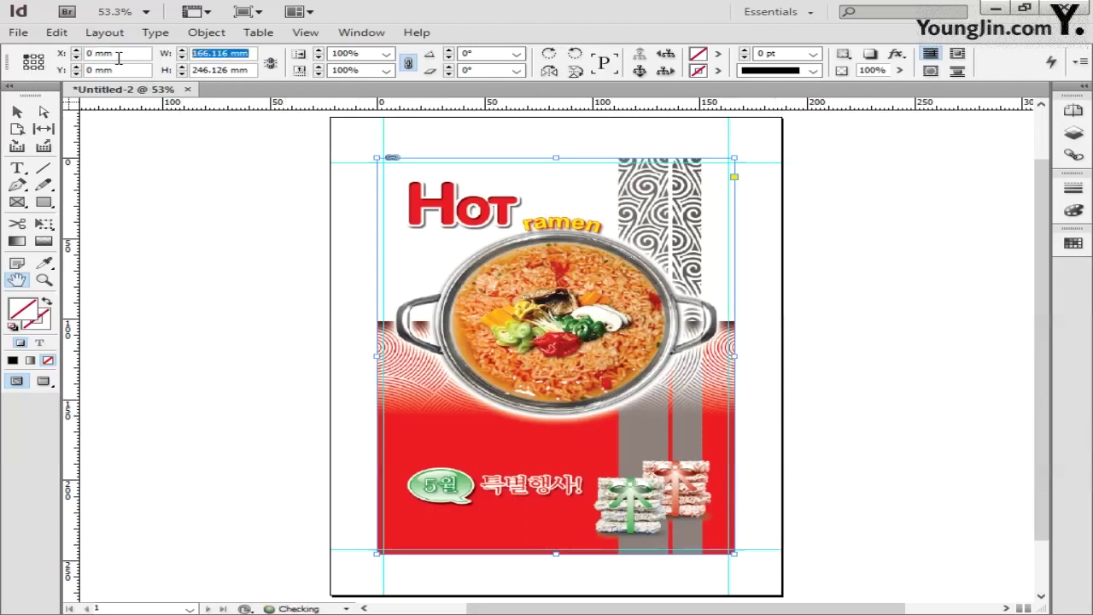
type("16")
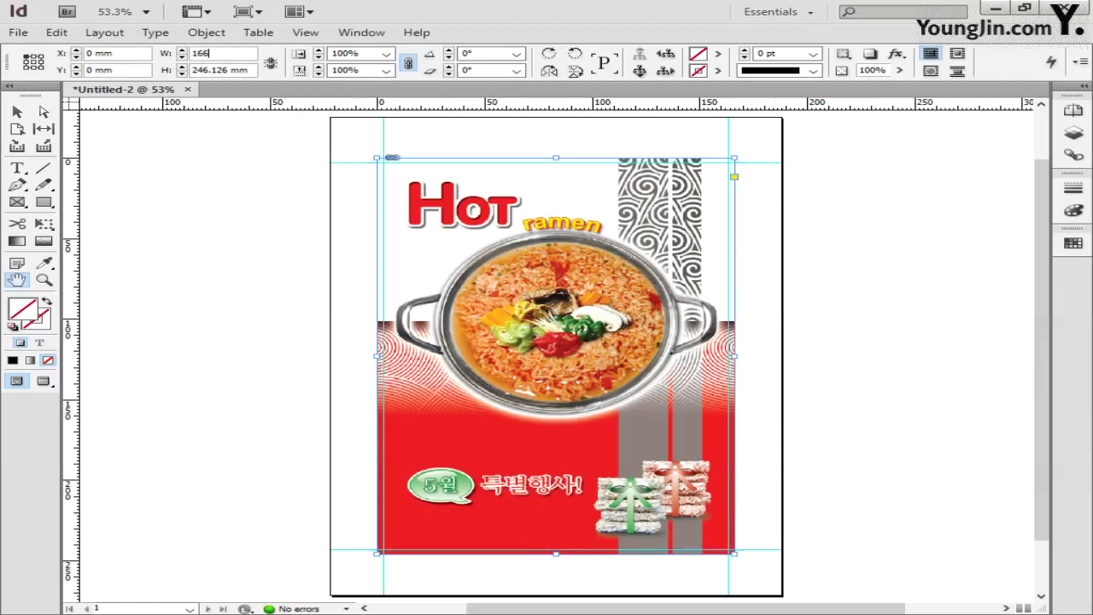
type("6")
key("Tab")
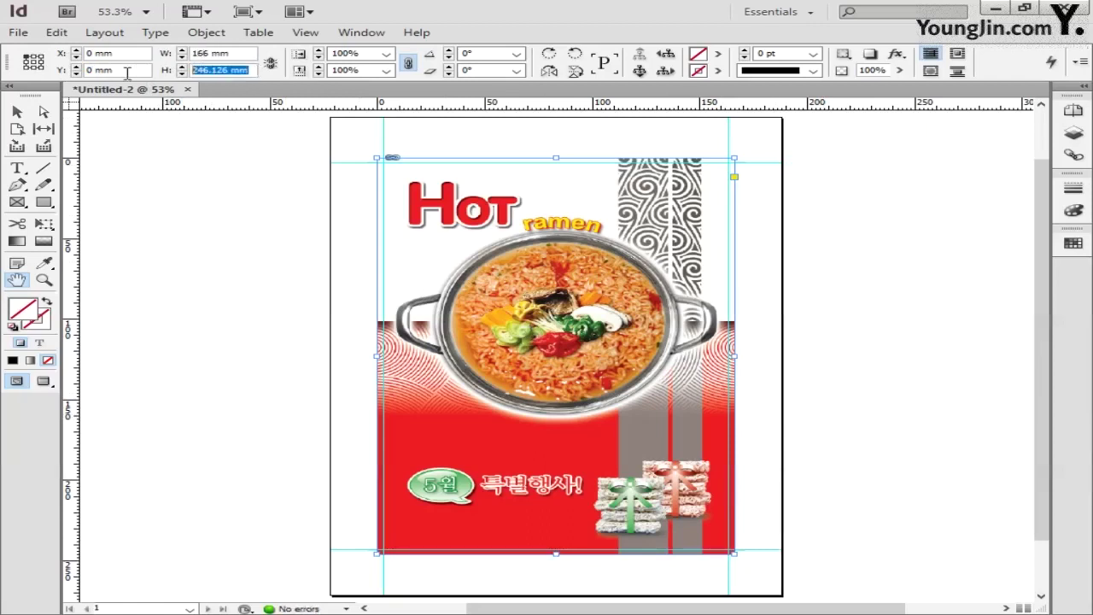
type("246")
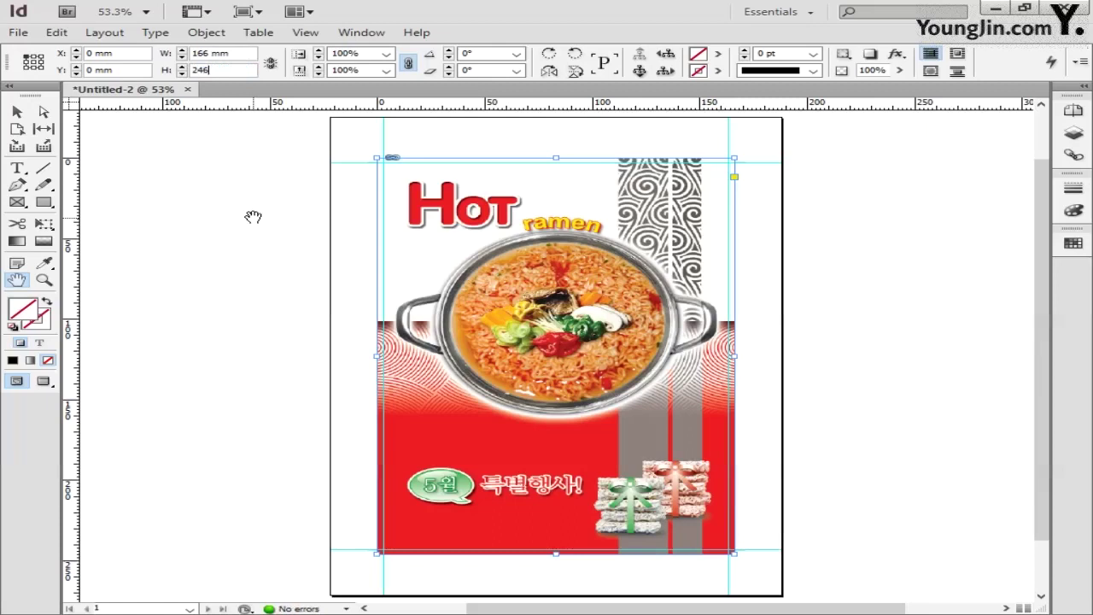
Draw a rectangle about 160.4 by 240.2 mm along the four guides over the image and open its stroke settings
left_click(44, 202)
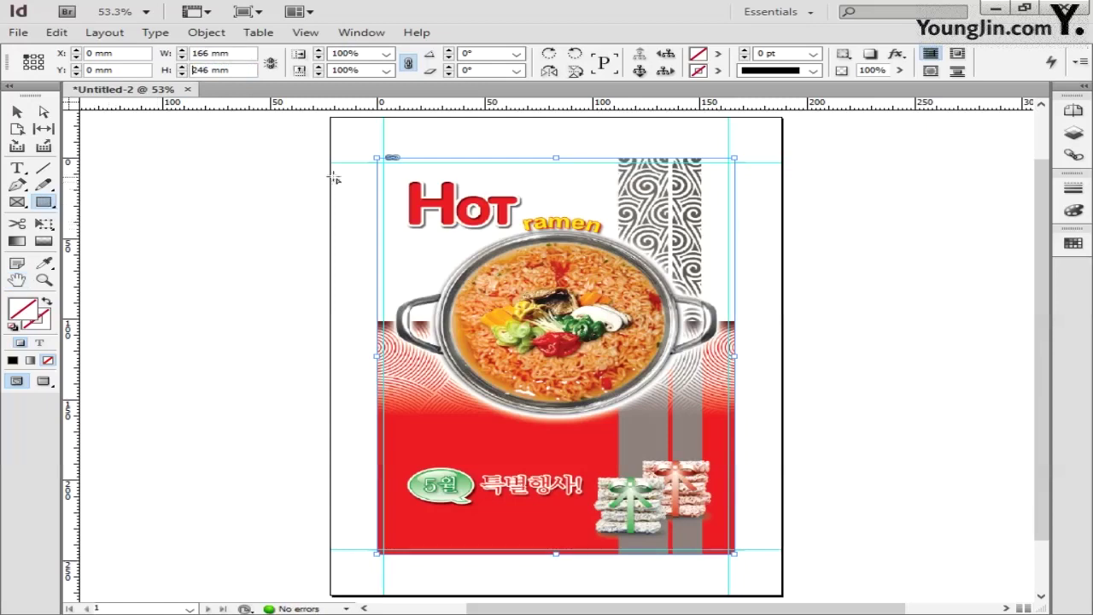
left_click_drag(388, 165, 731, 548)
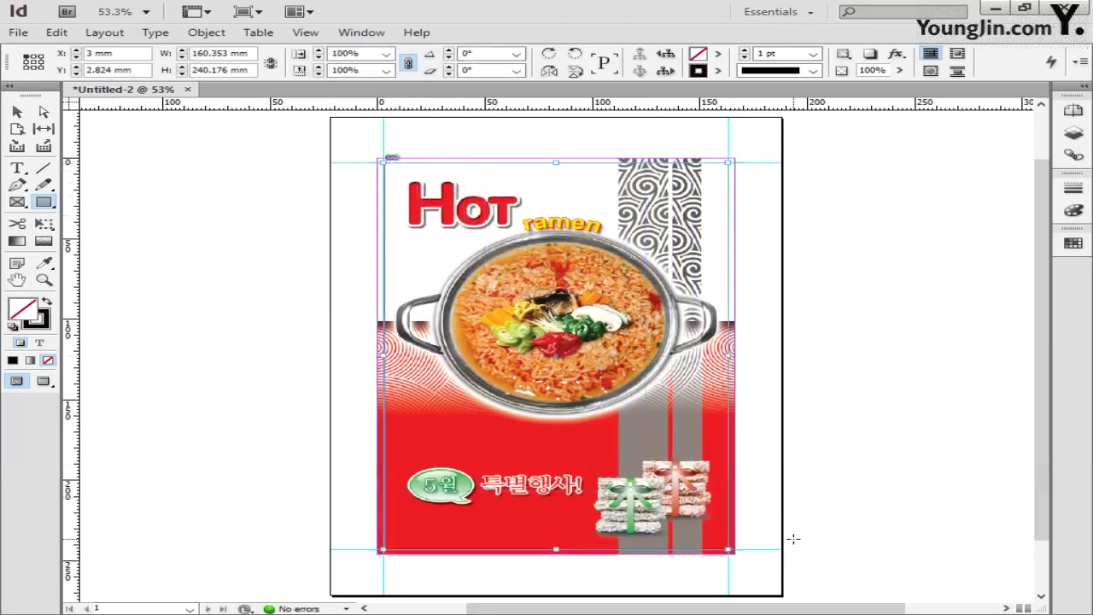
left_click(1076, 191)
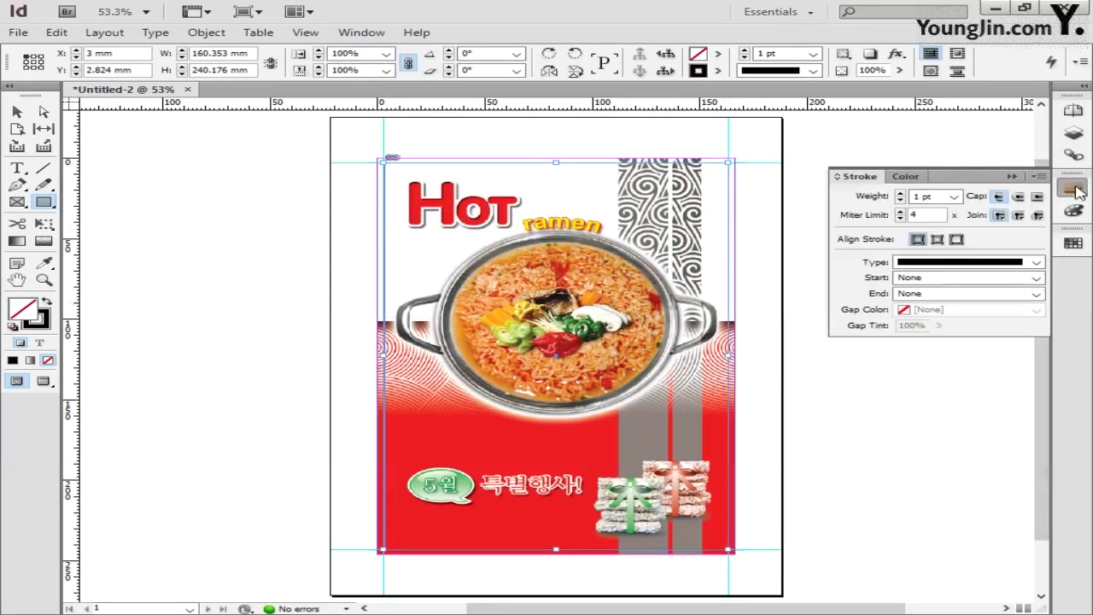
triple_click(927, 196)
Set the trim rectangle's position to X 3 mm, Y 3 mm and its size to 160 by 240 mm, and collapse the stroke settings
left_click_drag(131, 59, 92, 58)
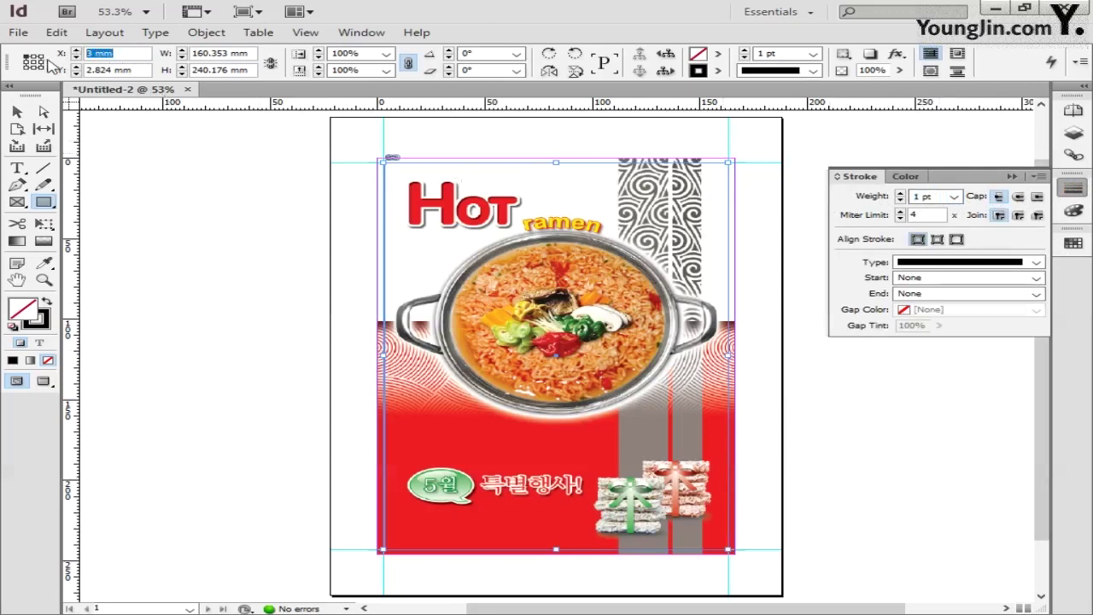
type("3")
key("Tab")
type("3")
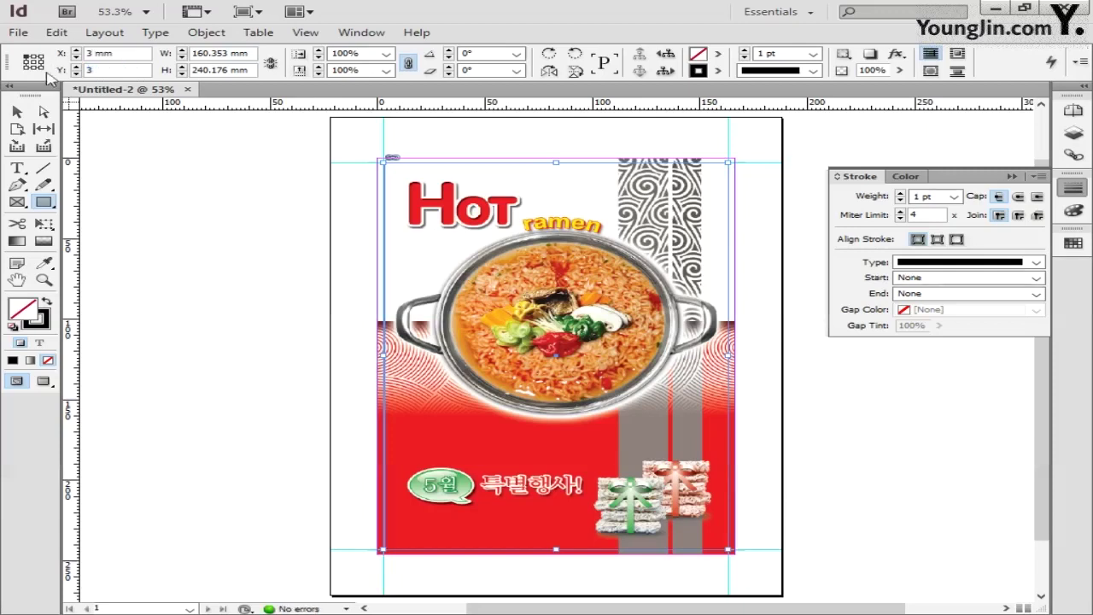
key("Tab")
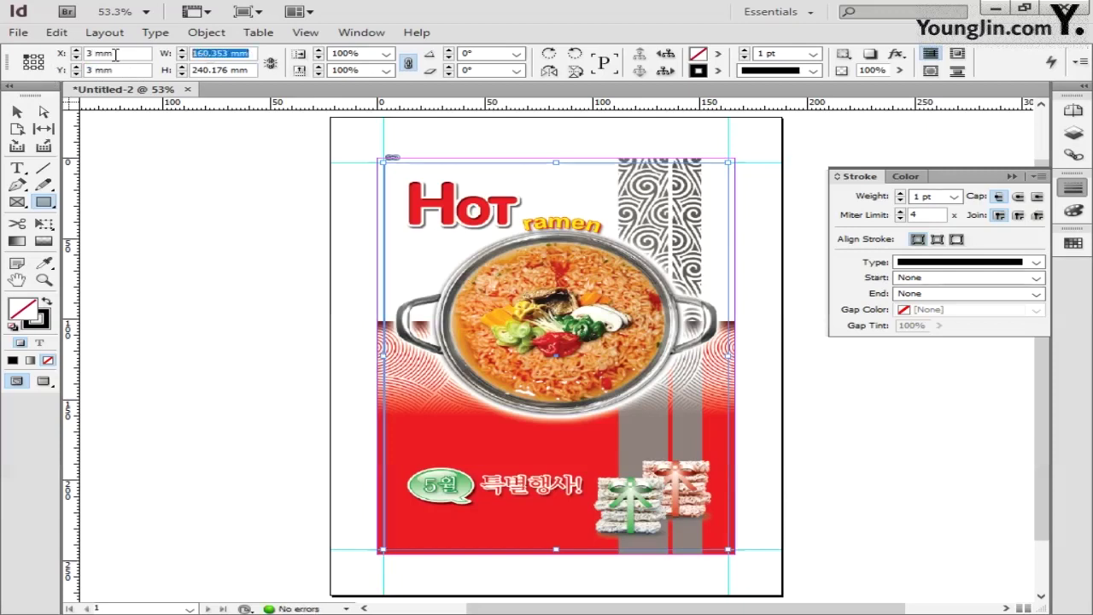
type("160")
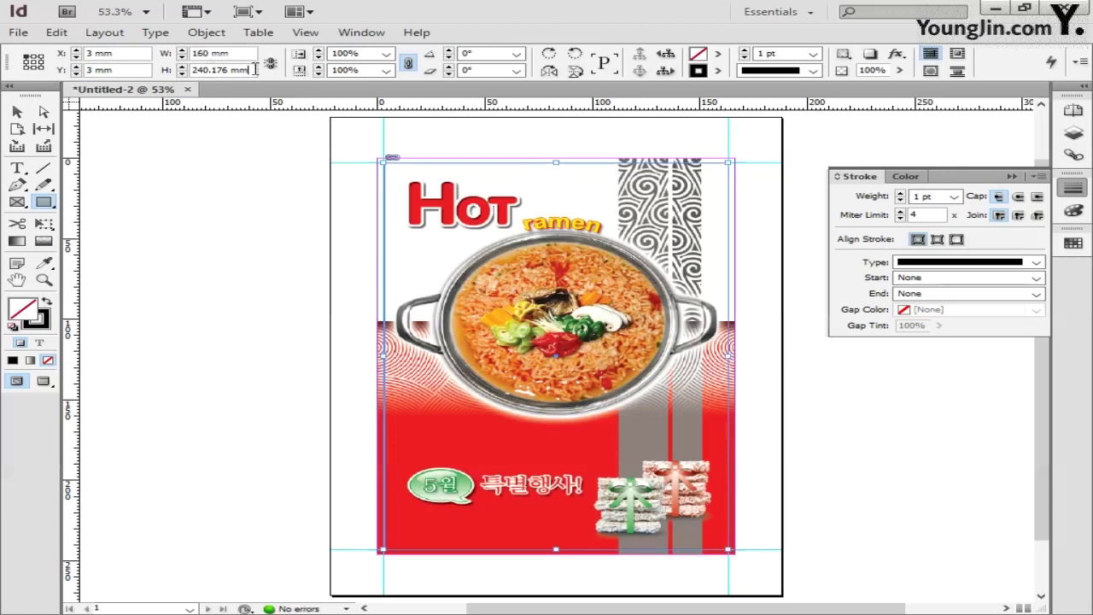
triple_click(254, 70)
type("240")
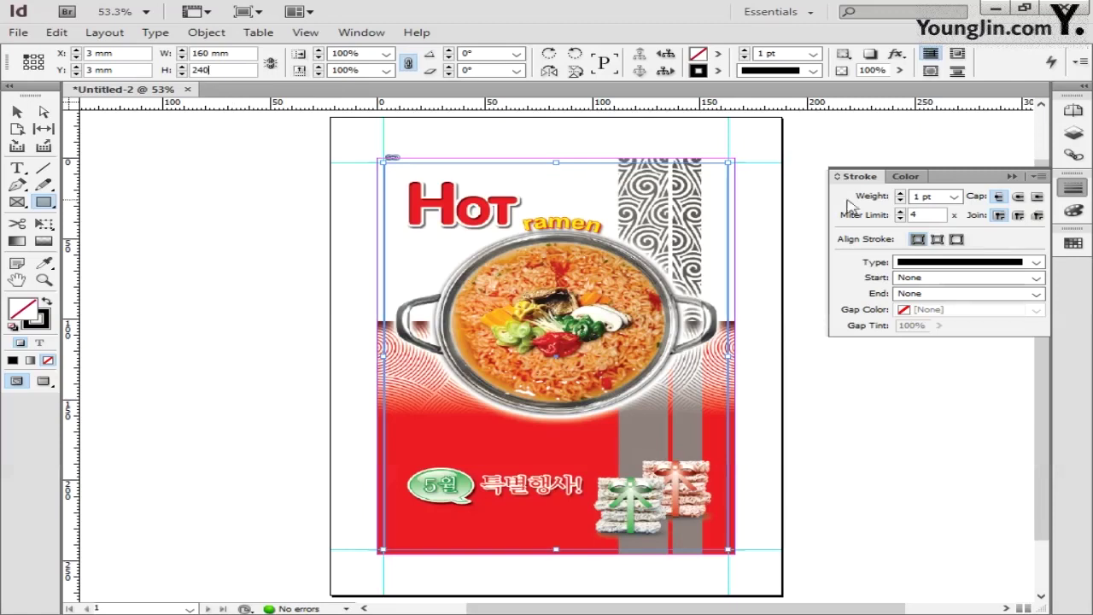
left_click(1070, 189)
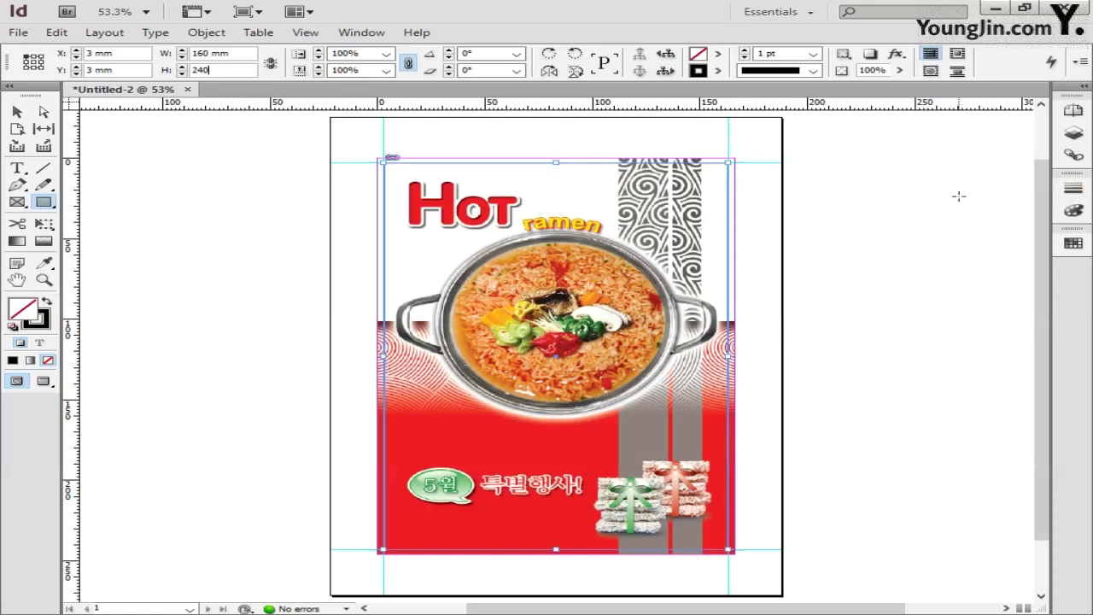
Draw a text frame about 63.8 by 9.3 mm above the Hot ramen title and paste the copied Korean slogan into it
left_click(17, 169)
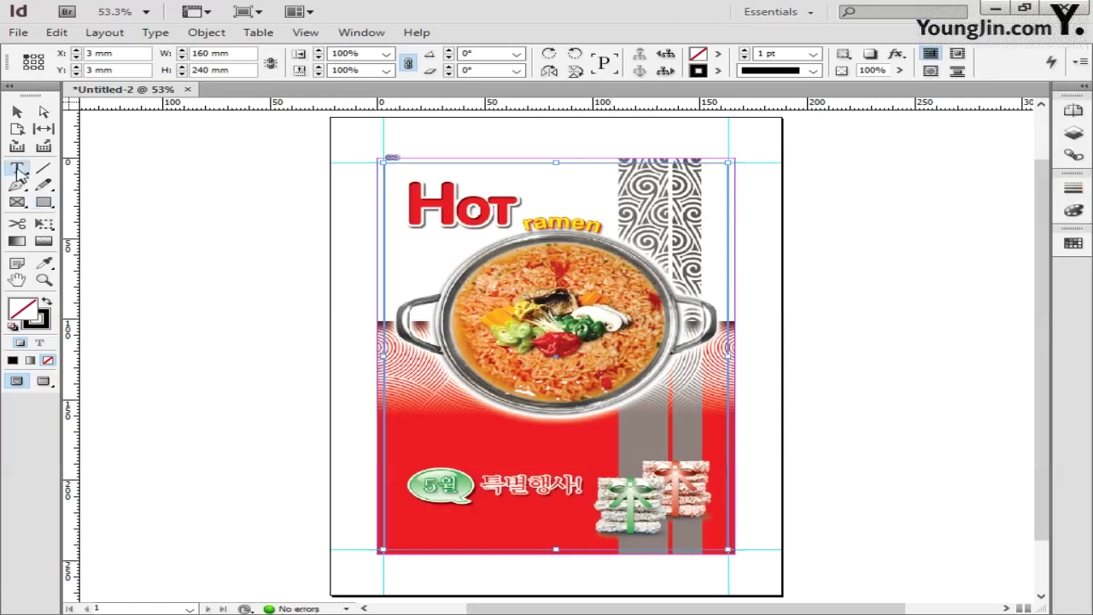
left_click(44, 280)
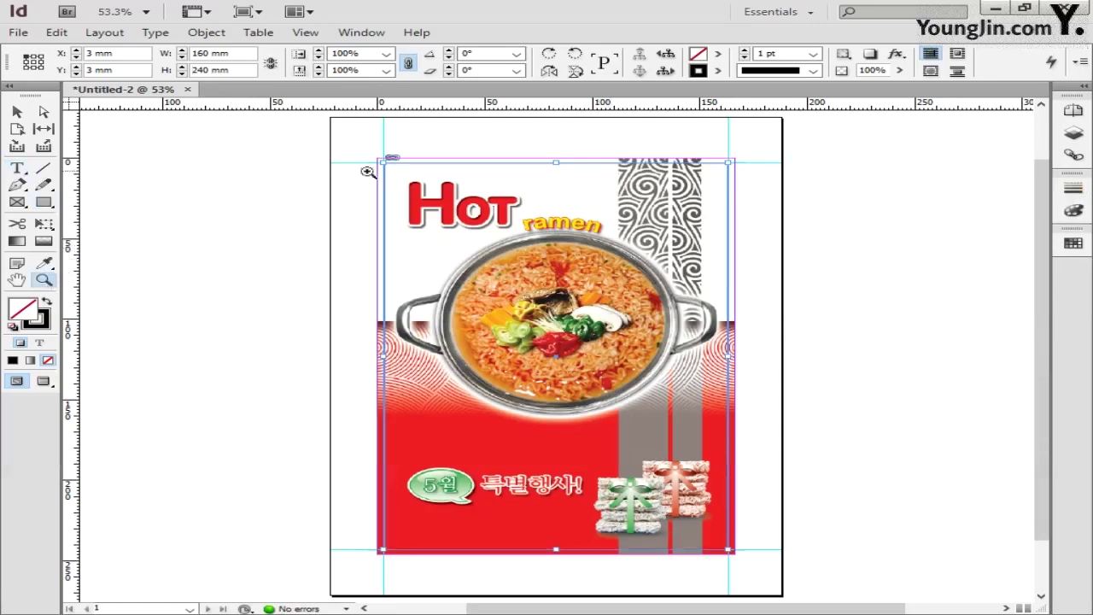
left_click_drag(441, 178, 597, 228)
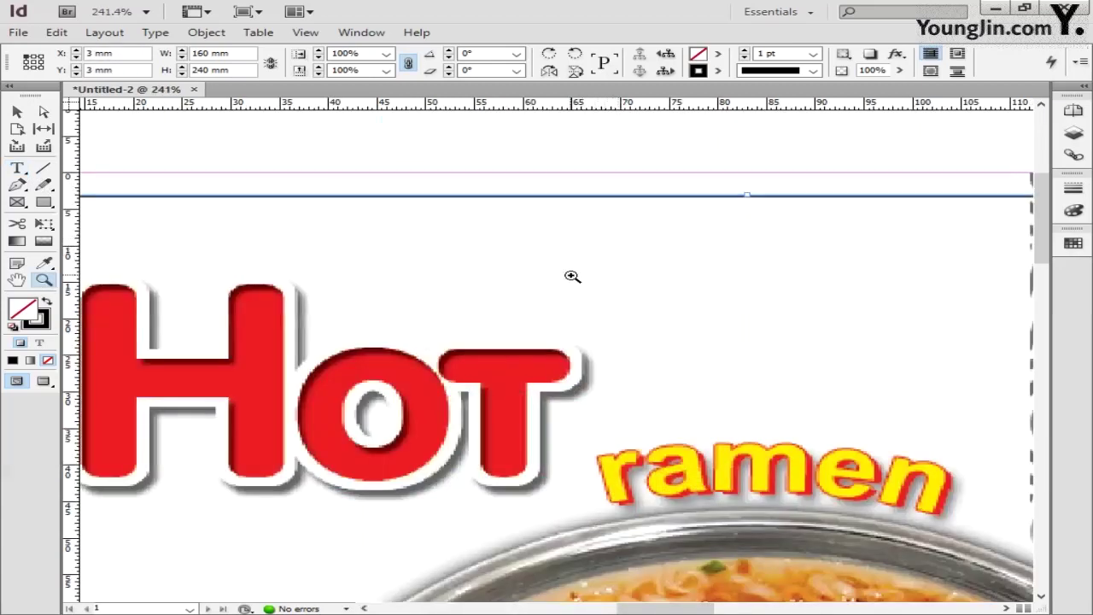
left_click(17, 169)
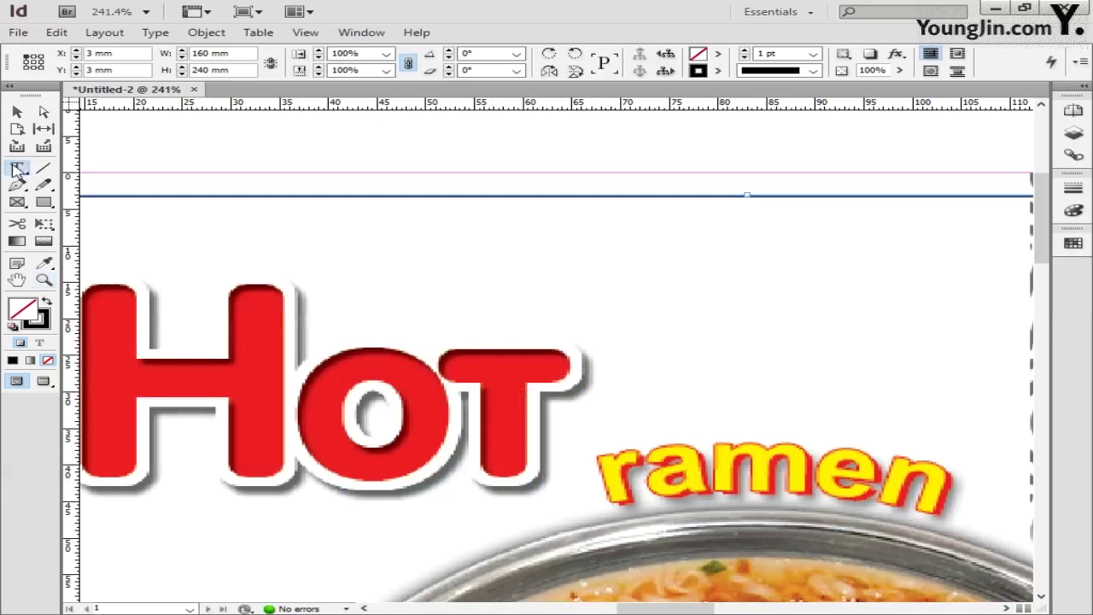
mouse_move(335, 275)
left_mouse_down()
mouse_move(378, 289)
mouse_move(956, 340)
left_mouse_up()
key("ctrl+v")
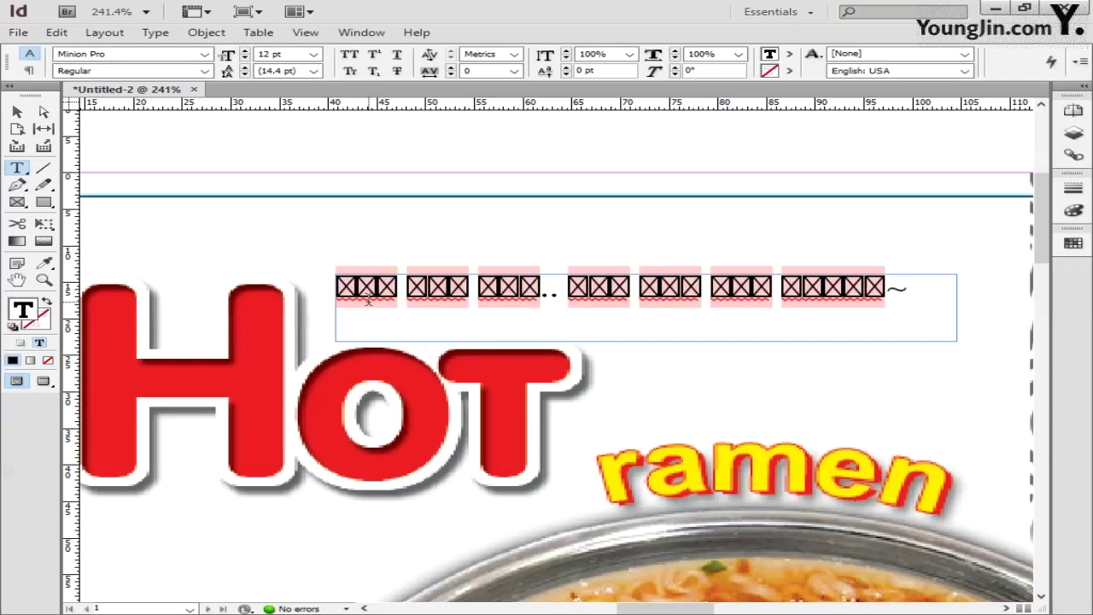
Set the slogan's font to YDIYGO340 and start a new line before 면발과
key("ctrl+a")
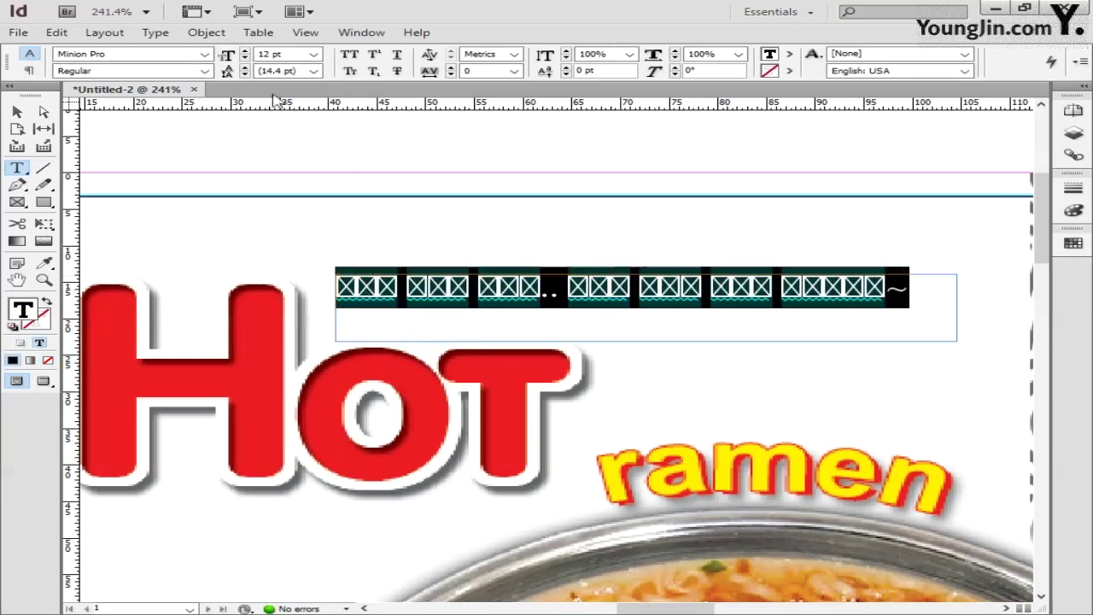
left_click(205, 55)
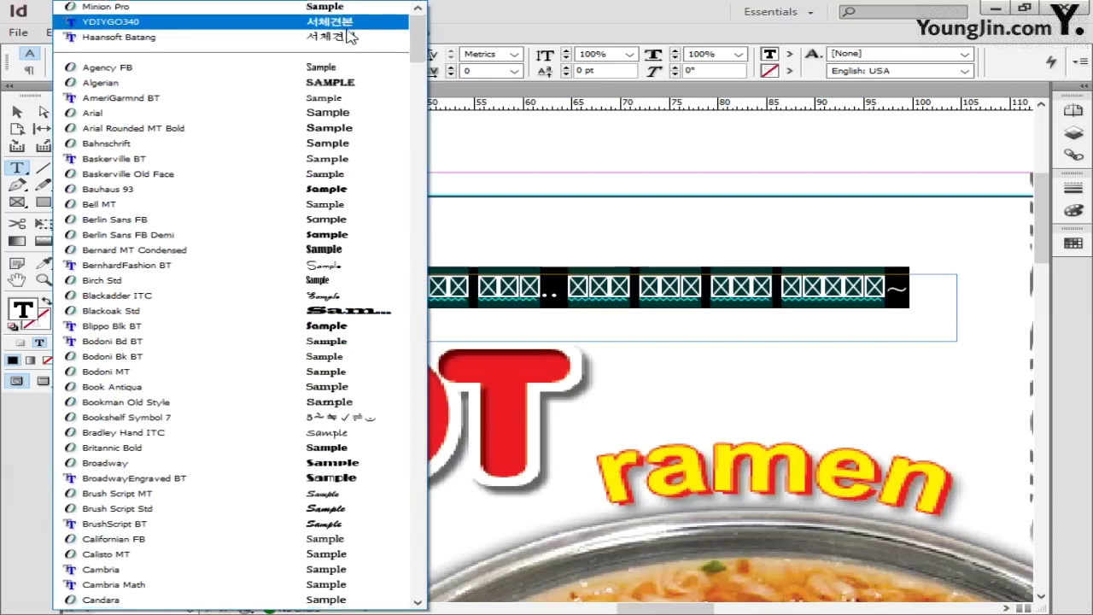
key("Escape")
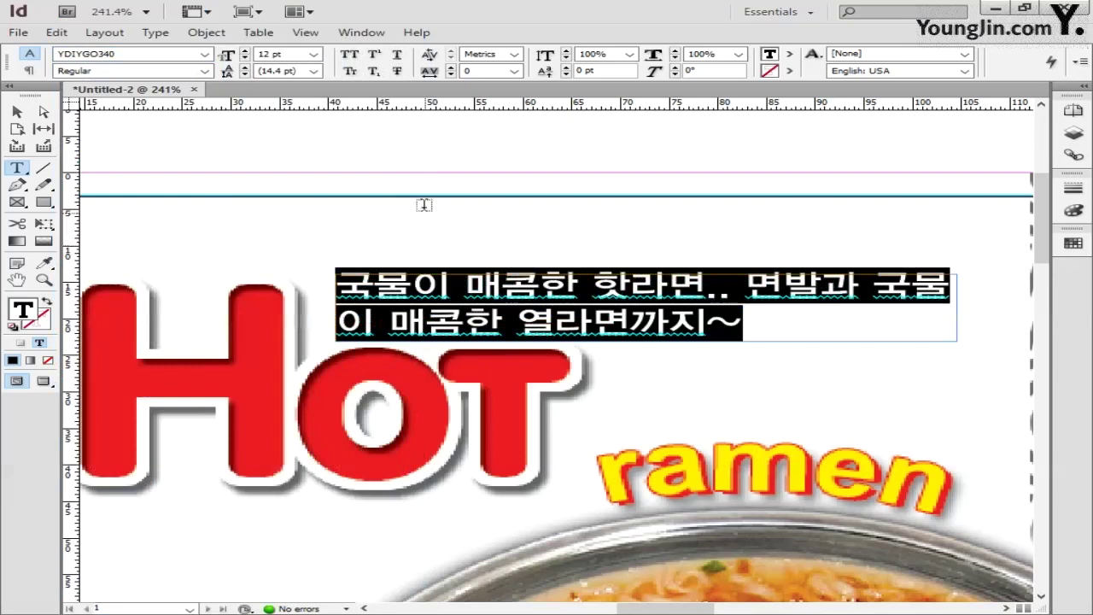
left_click(740, 292)
key("Return")
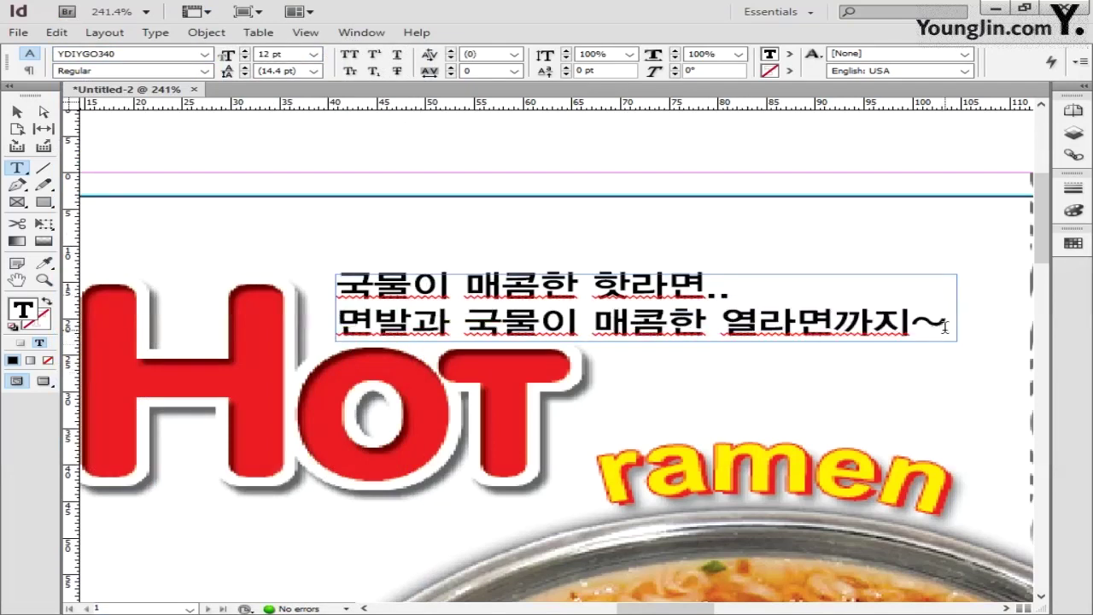
Set the two-line slogan's size to 10 pt and move its frame down slightly to Y 15 mm
key("ctrl+a")
left_click(313, 54)
left_click(291, 120)
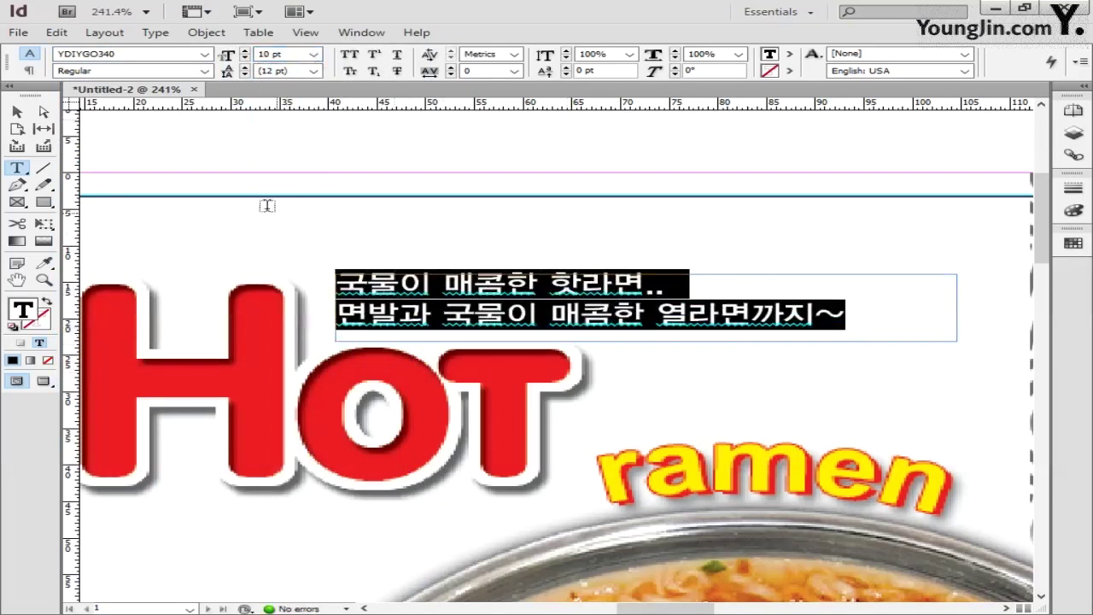
key("Escape")
left_click_drag(721, 326, 722, 334)
double_click(721, 334)
Change the fill colour of all the slogan text to orange using CMYK values
key("ctrl+a")
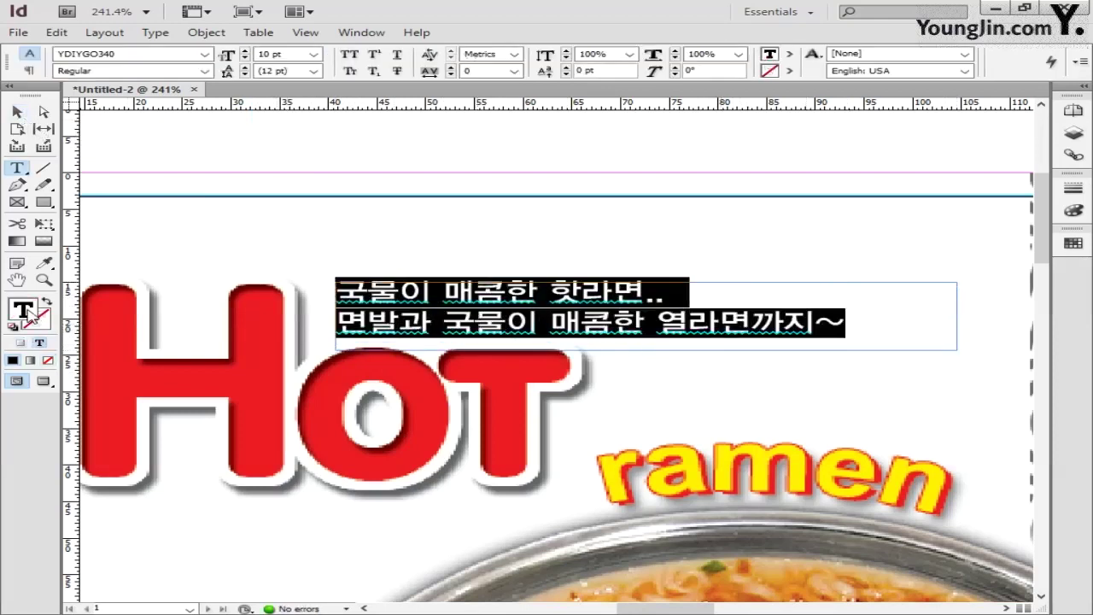
double_click(28, 313)
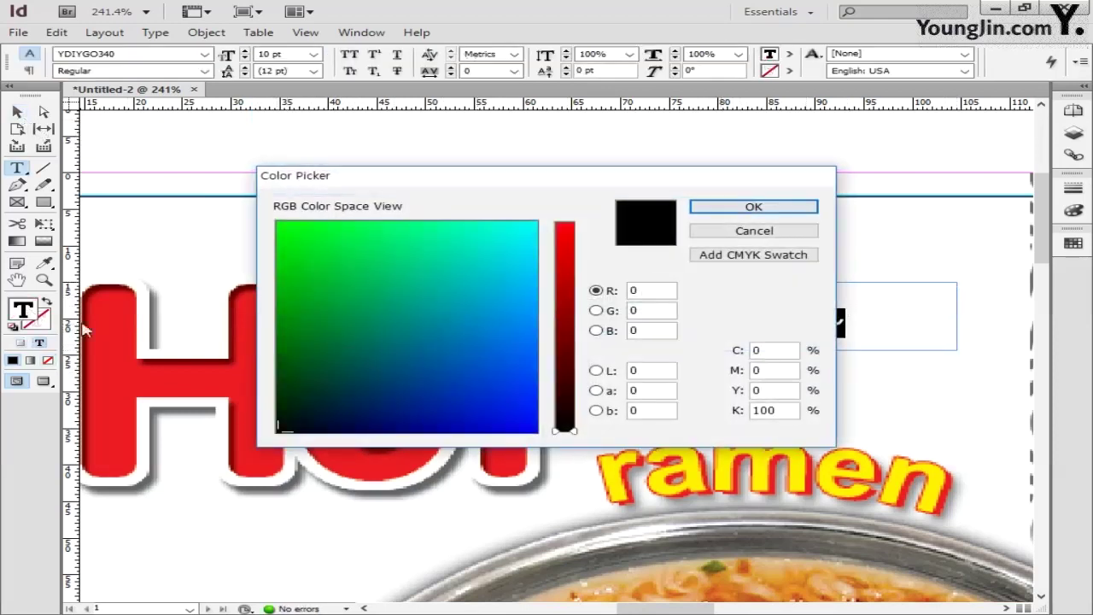
double_click(764, 350)
type("0")
key("Tab")
type("100")
key("Return")
left_click(19, 113)
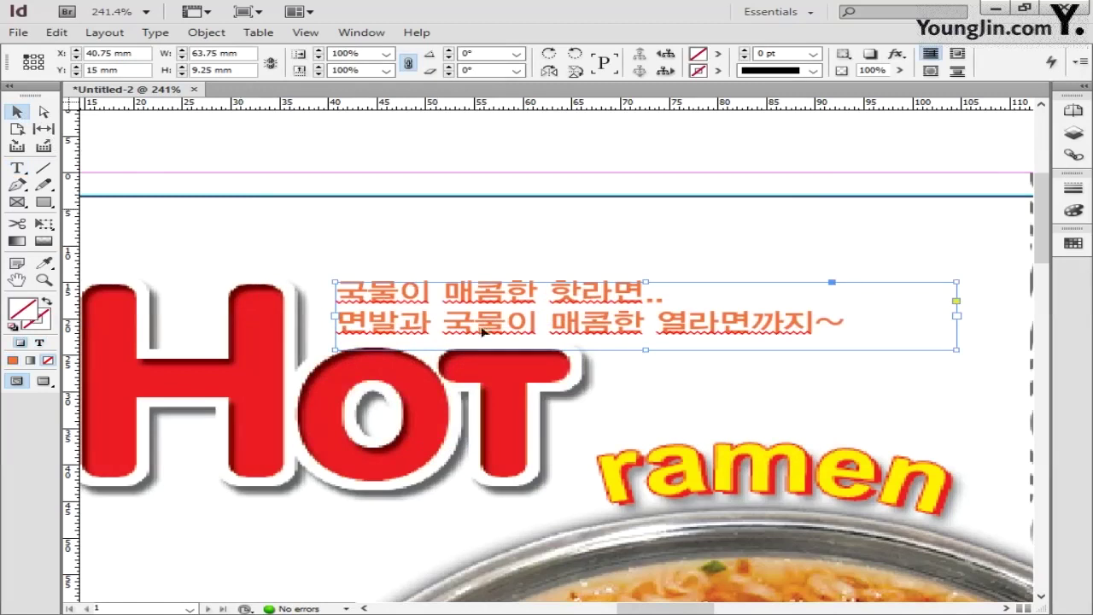
Draw a circle about 120 mm in diameter around the ramen pot and remove its stroke
double_click(17, 279)
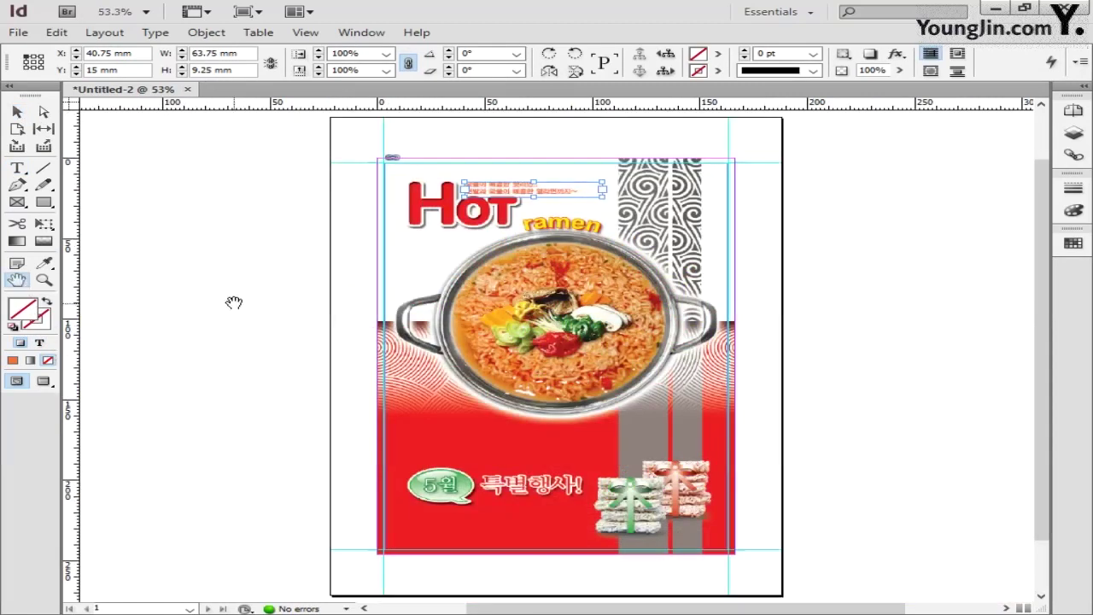
left_click(44, 203)
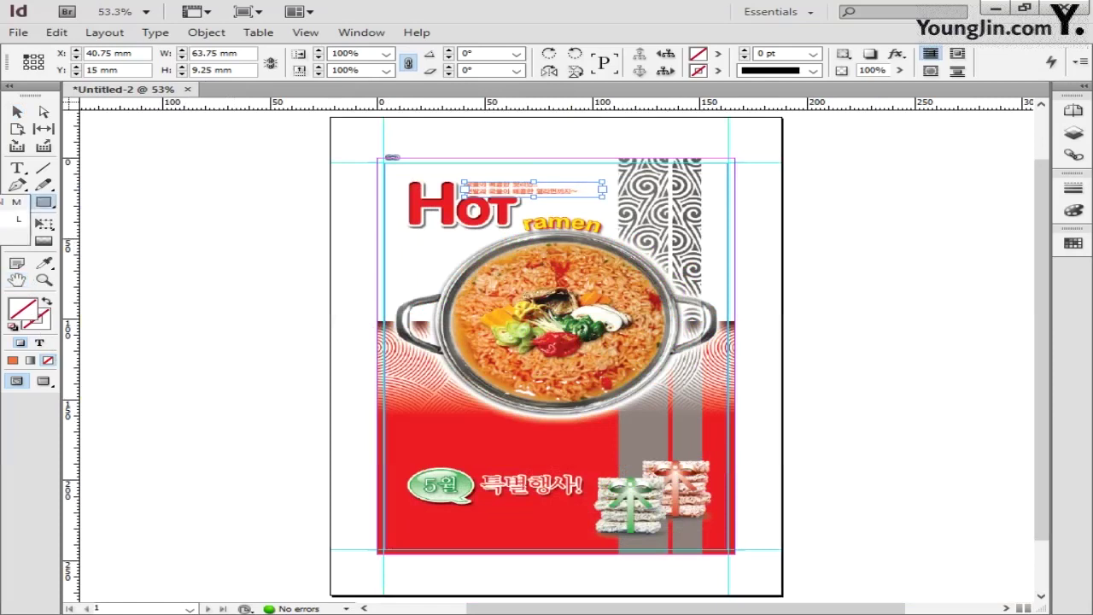
left_click(44, 220)
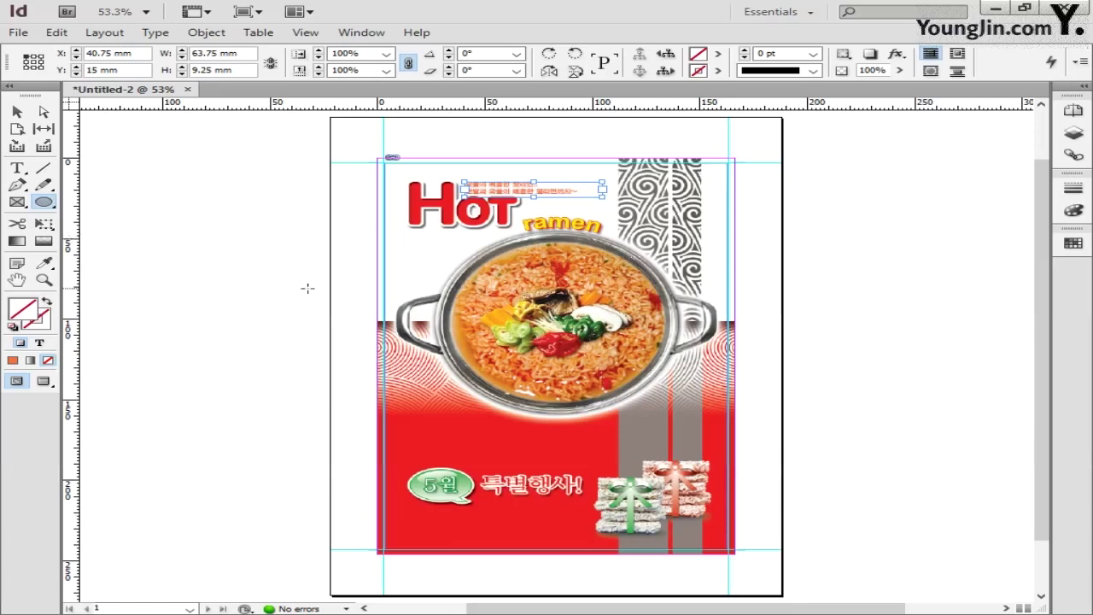
left_click_drag(458, 248, 686, 437)
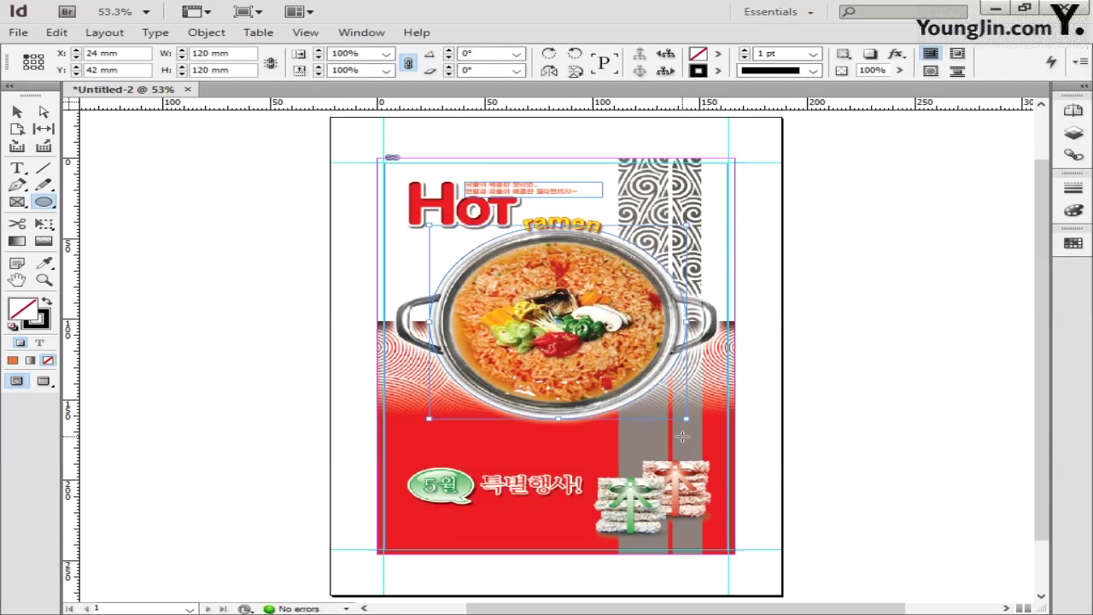
left_click(43, 324)
left_click(48, 359)
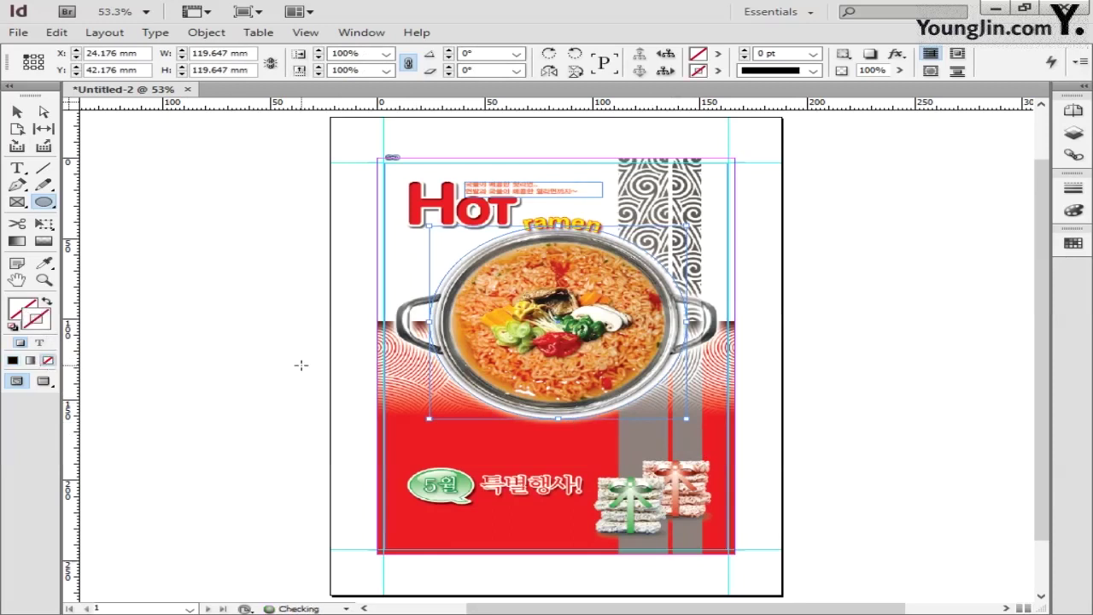
Add a Korean slogan as type on a path along the circle, starting at the pot's upper-left rim
left_click(10, 170)
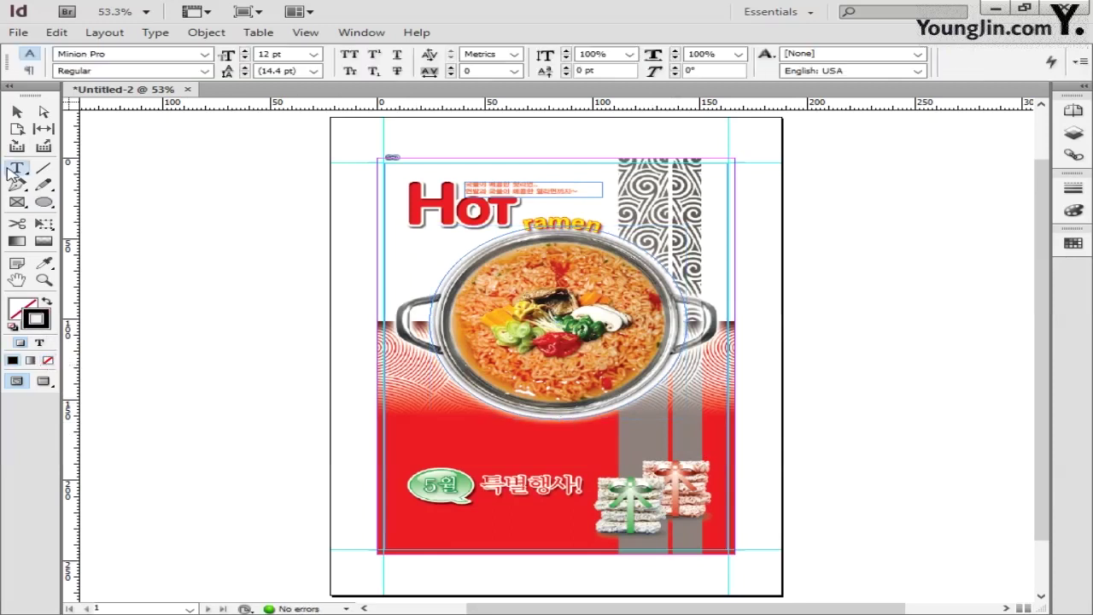
key("shift+t")
left_click(466, 249)
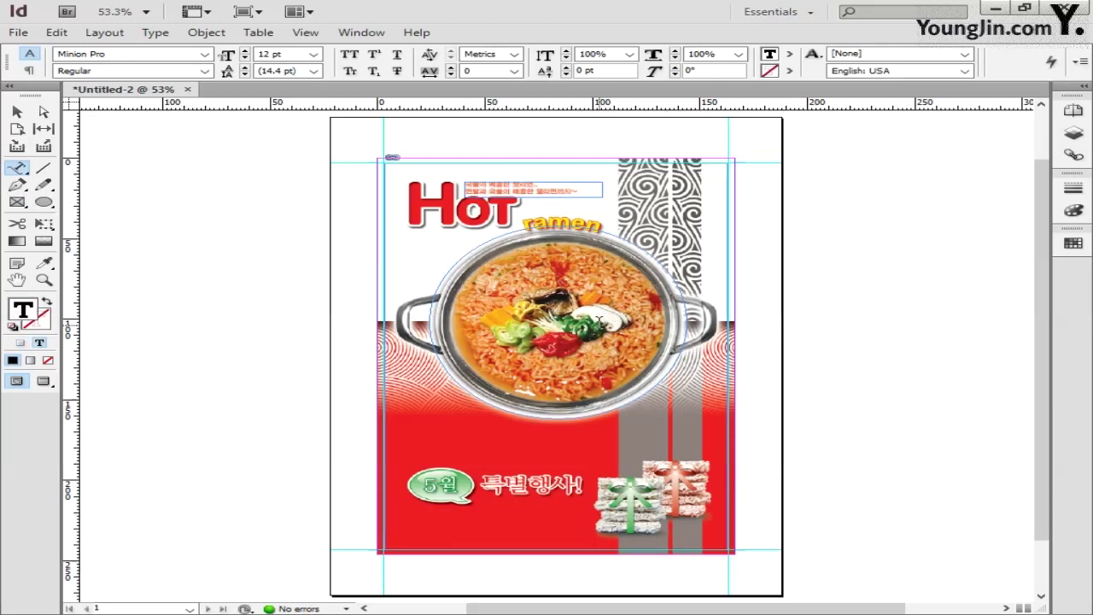
type("맛있는")
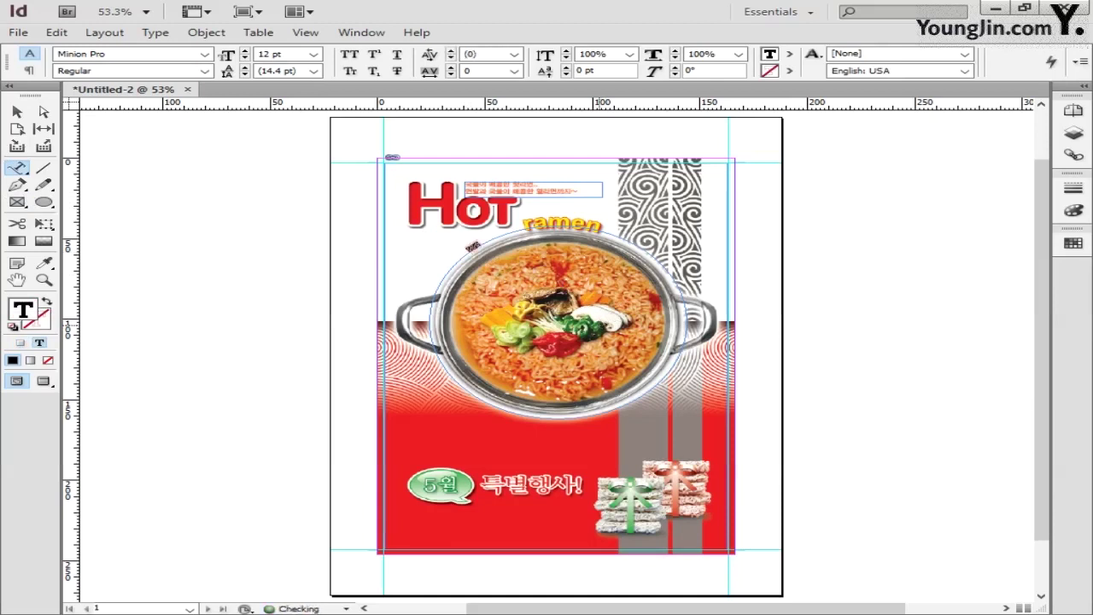
type(" 라면 최고")
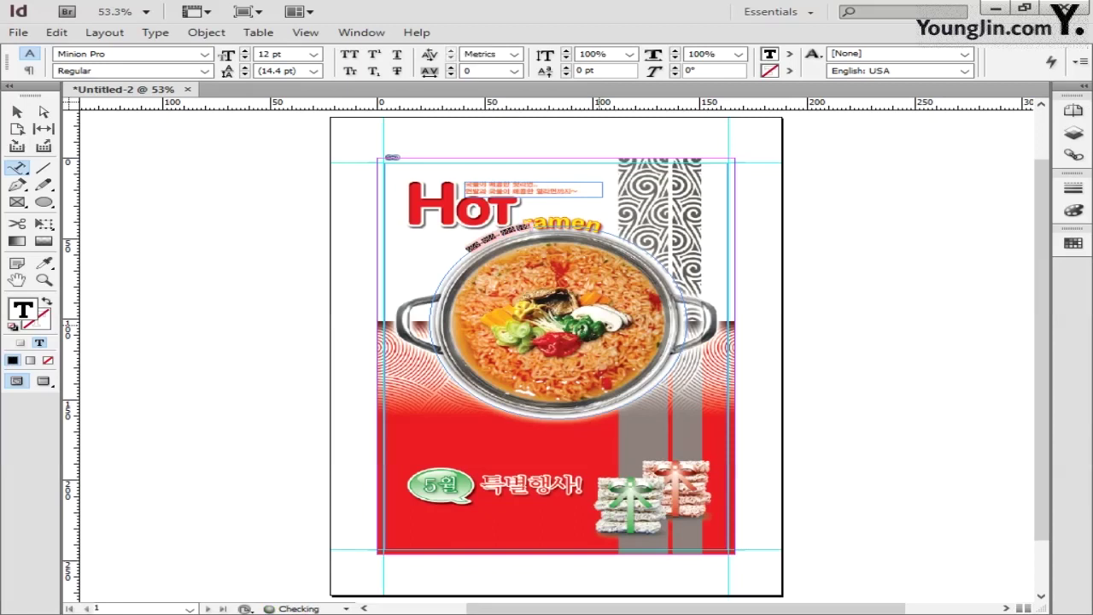
Set the font of the text along the circle to Haansoft Batang
key("ctrl+a")
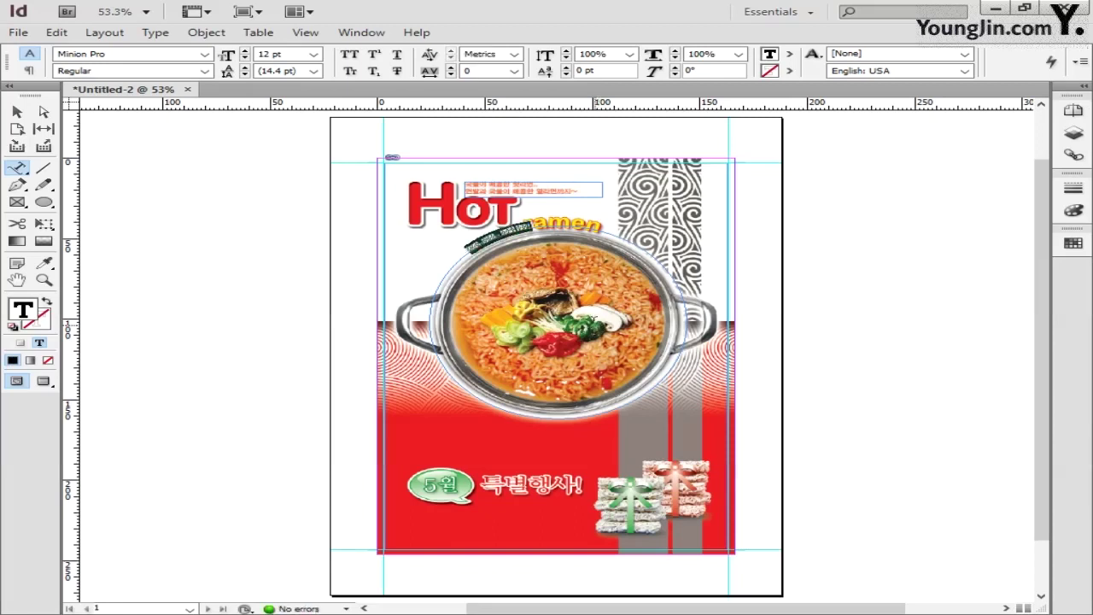
left_click(205, 54)
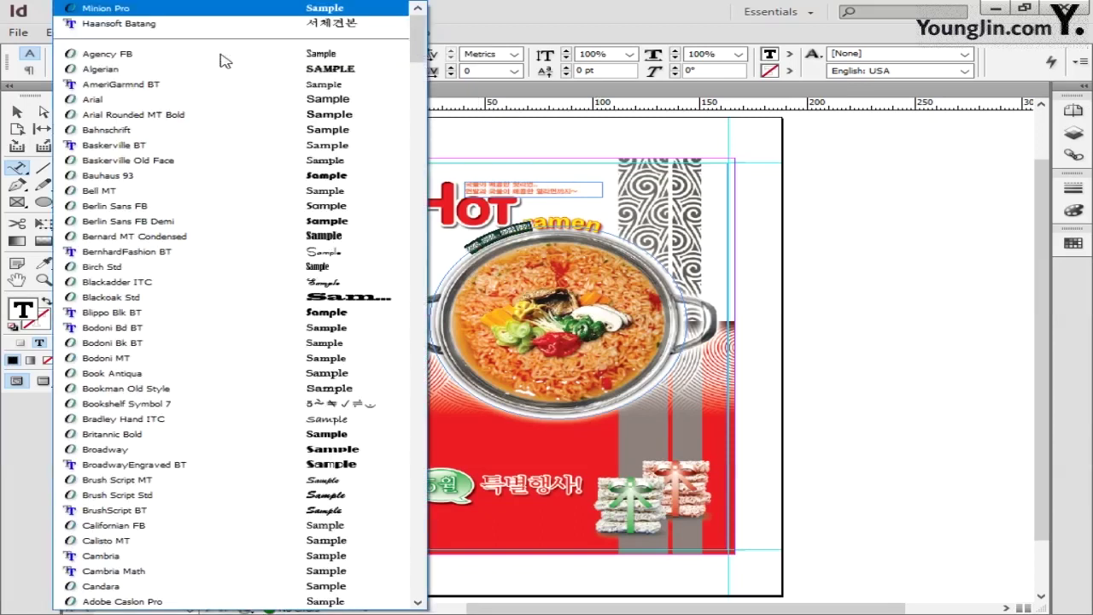
key("Escape")
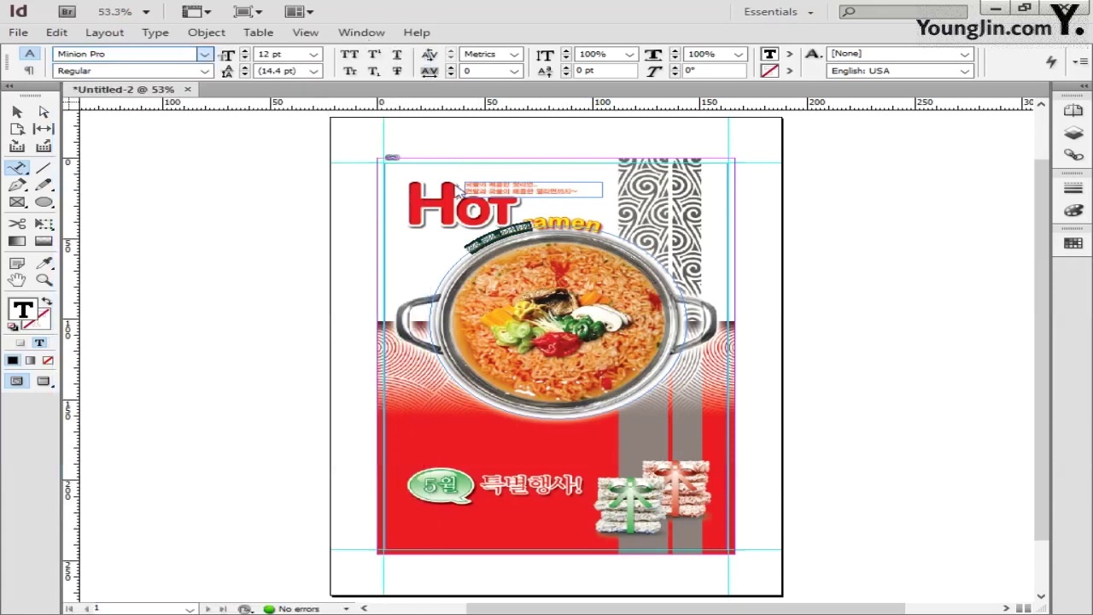
type("H")
key("Return")
left_click(502, 229)
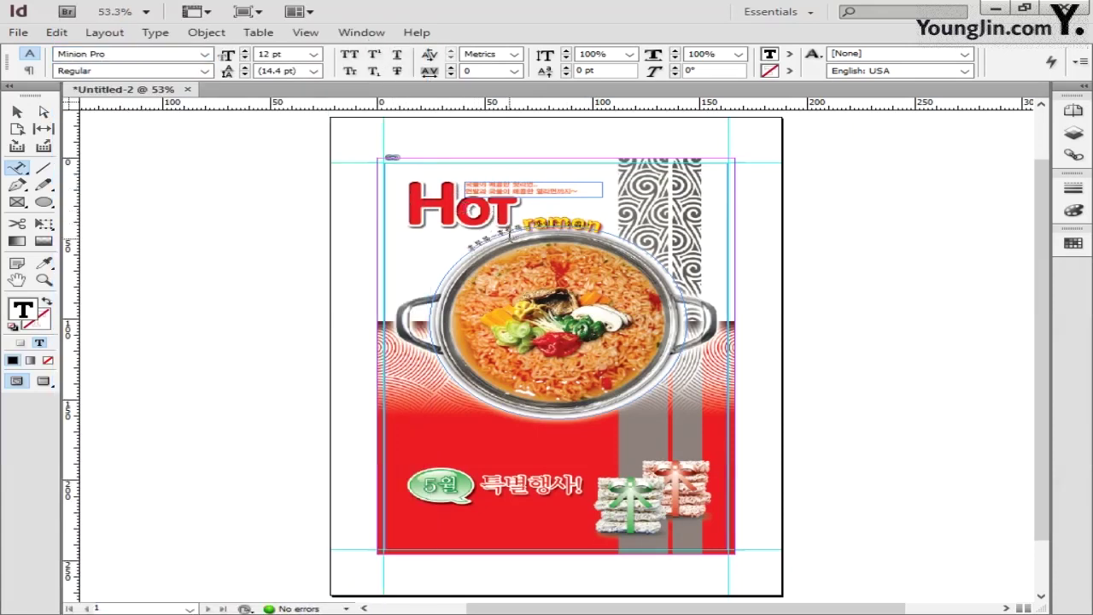
Set the size of the text along the circle to 14 pt and finish editing it
left_click(473, 246)
key("ctrl+a")
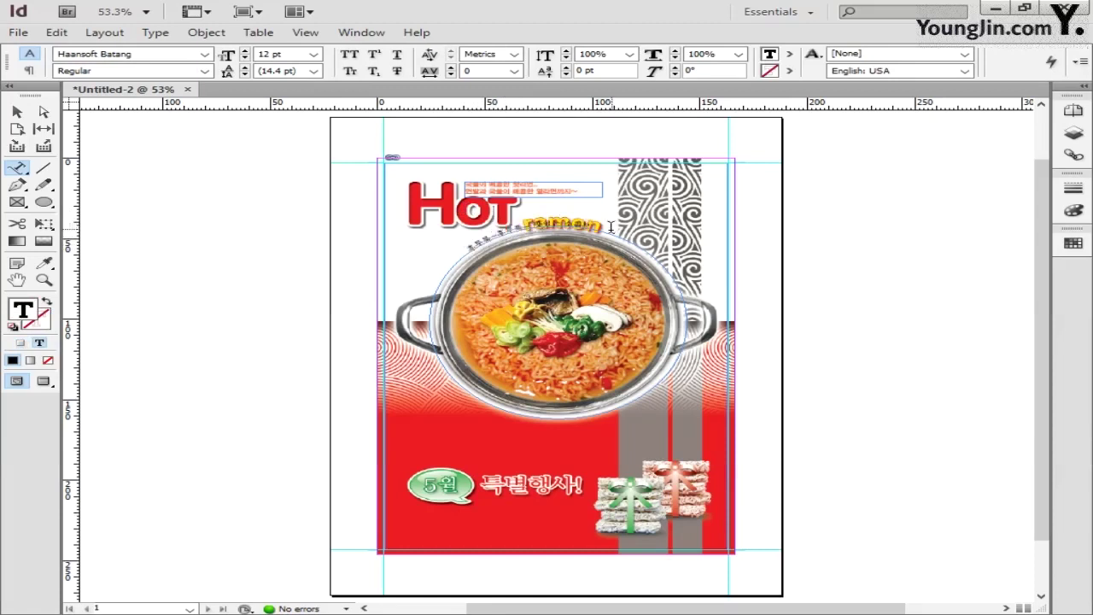
left_click(314, 54)
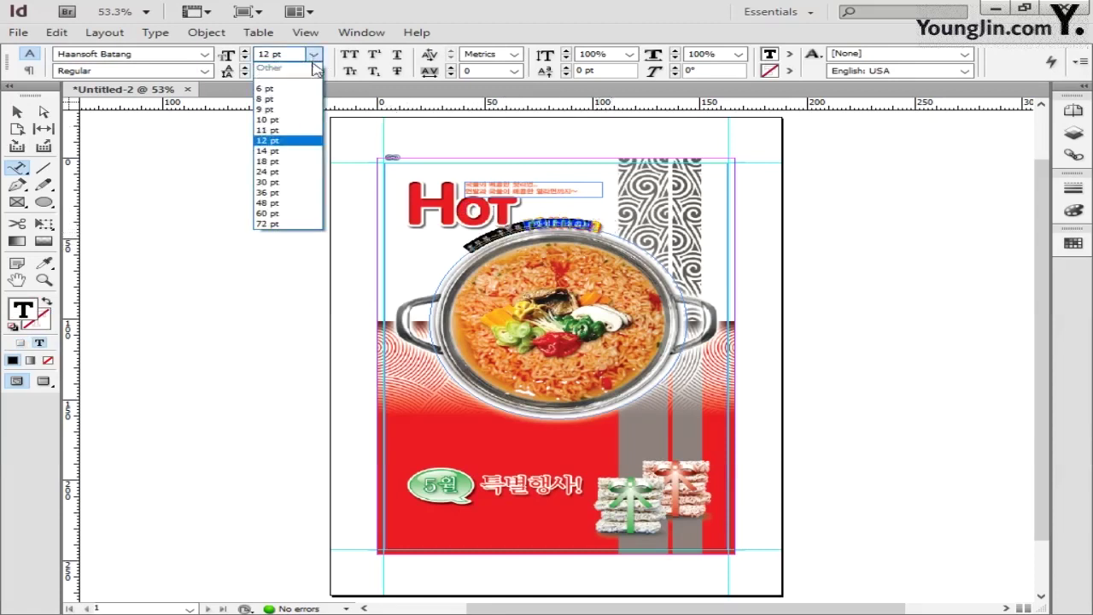
left_click(267, 161)
left_click(315, 54)
left_click(267, 151)
key("Escape")
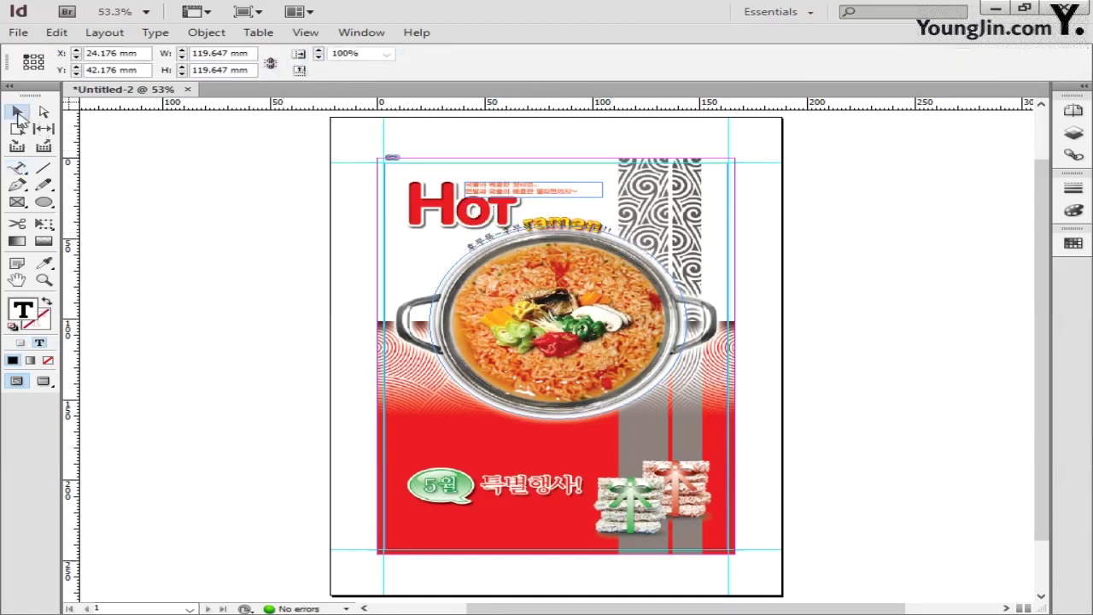
Set the stroke weight of the text along the circle to 0.4 pt
key("t")
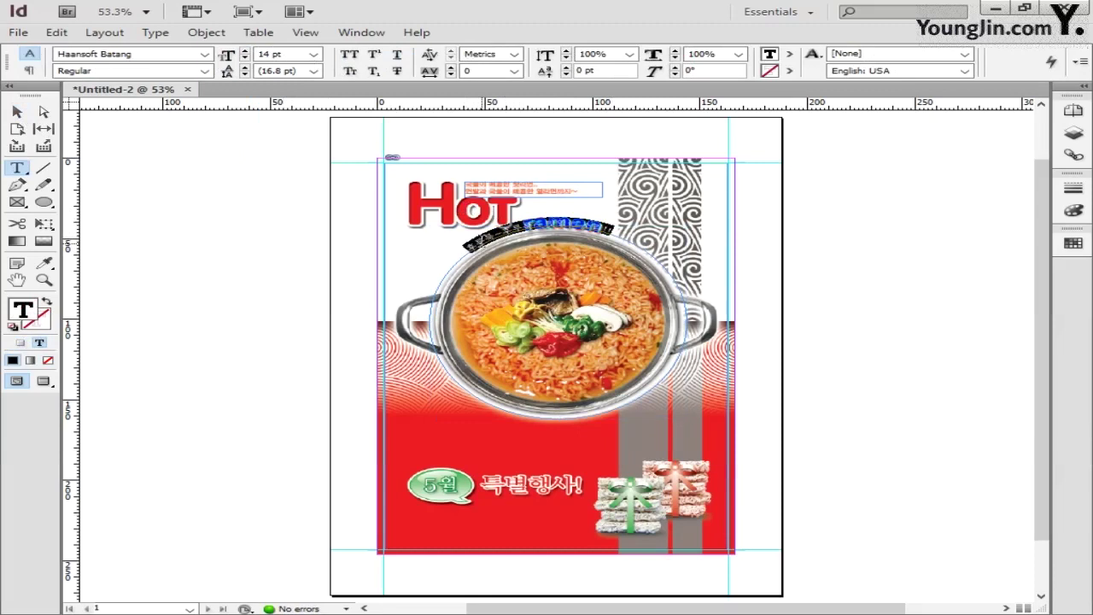
left_click(1071, 193)
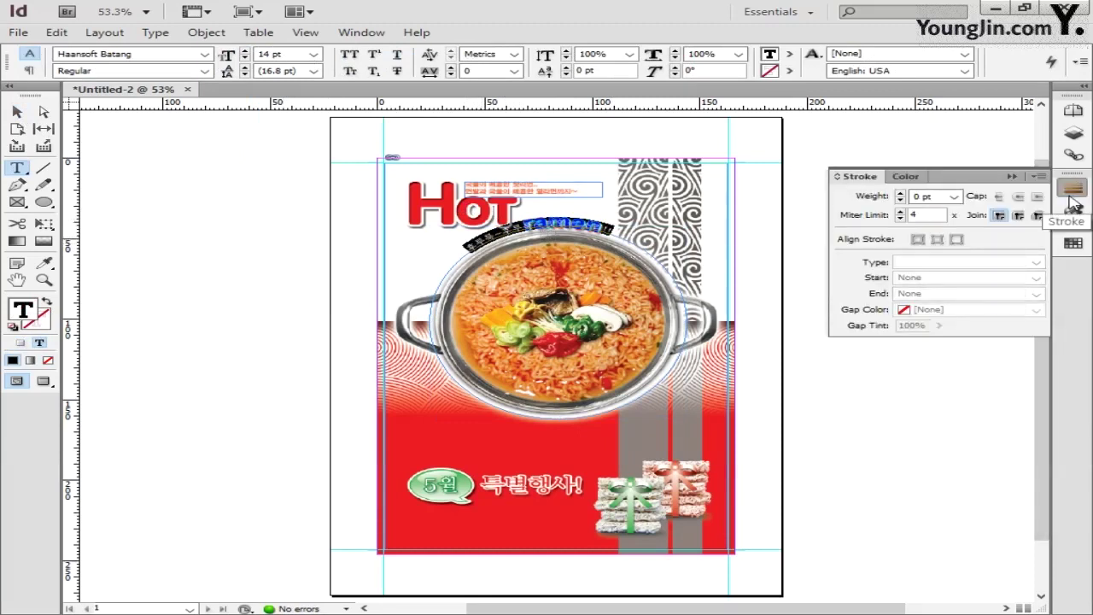
double_click(927, 197)
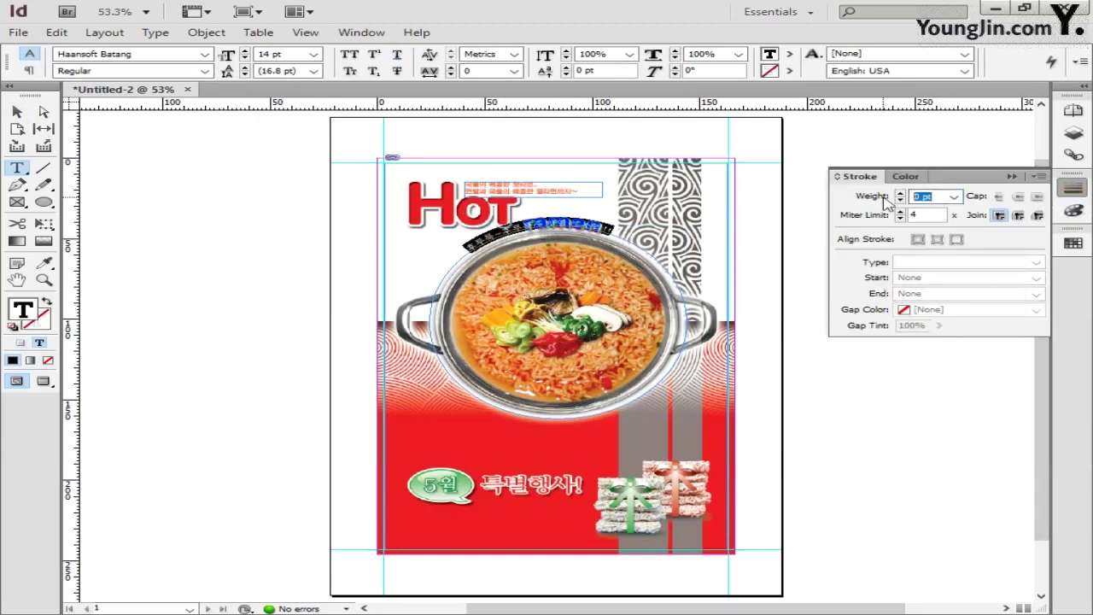
type("1")
type("4")
key("Return")
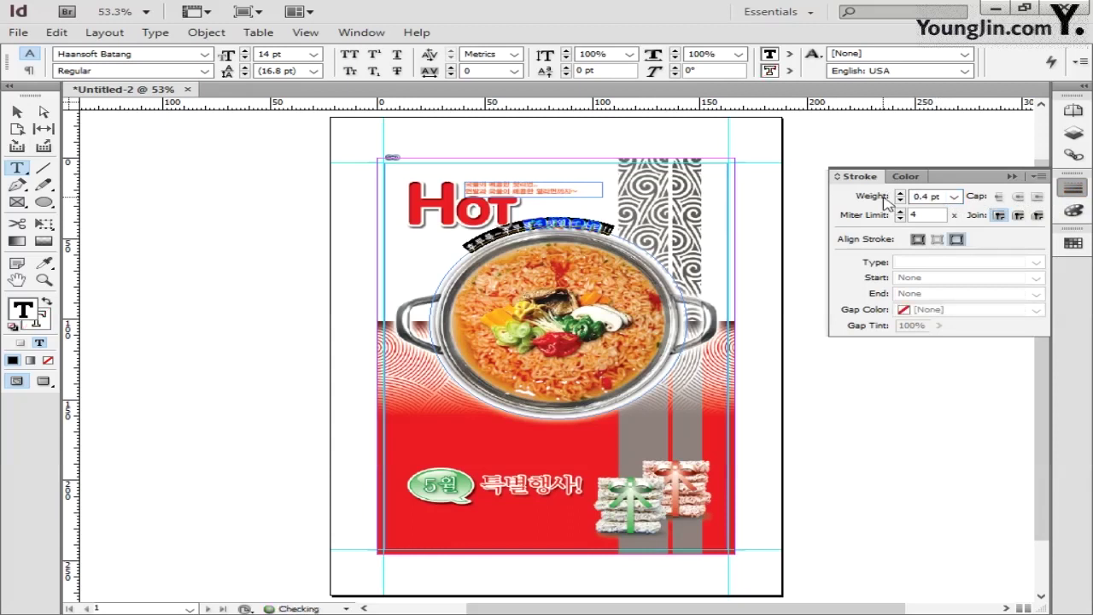
Flip the circle text to the inner side of its path, keeping the Rainbow effect and Baseline alignment
left_click(154, 32)
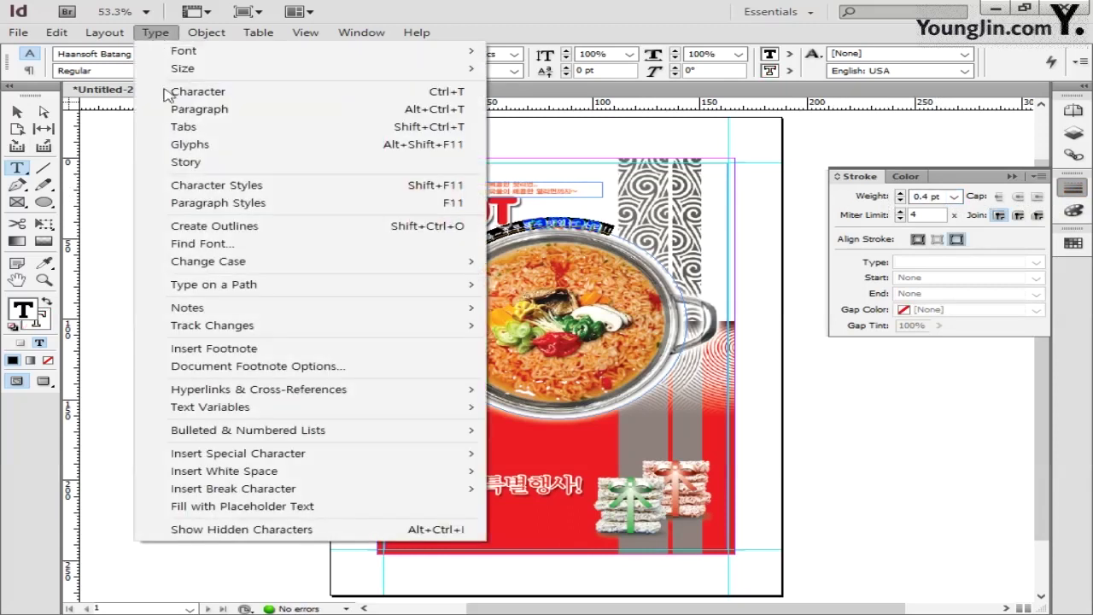
mouse_move(288, 285)
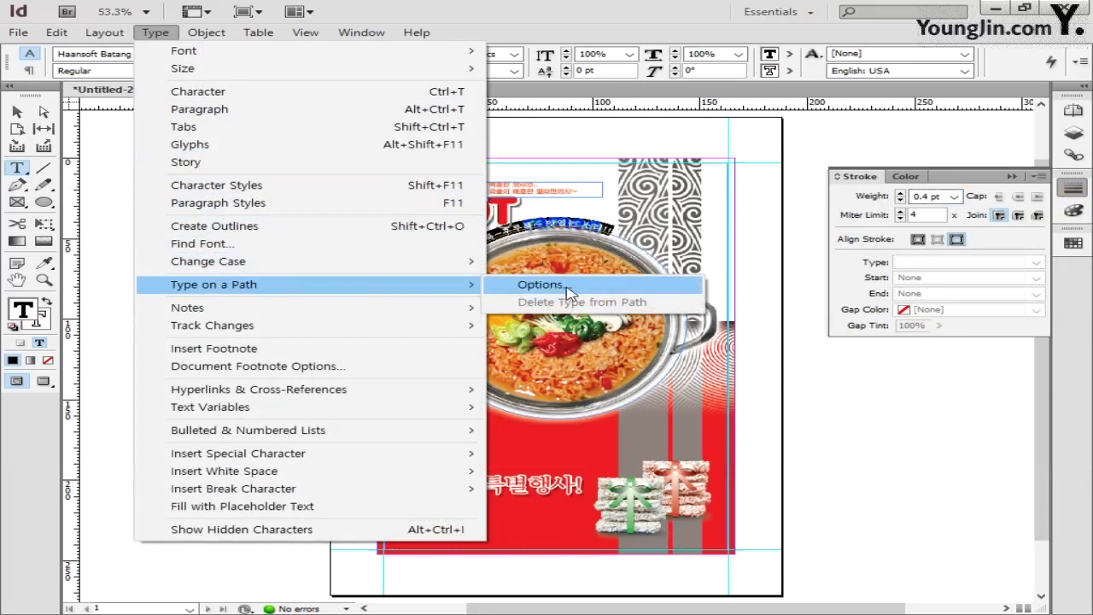
left_click(540, 285)
left_click_drag(561, 247, 554, 291)
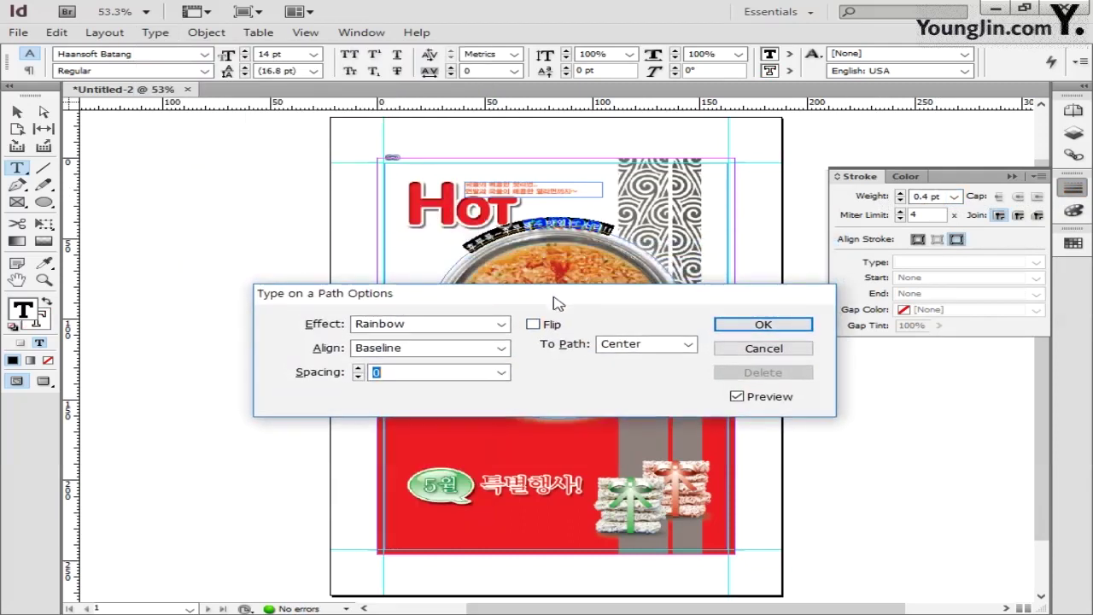
left_click(538, 326)
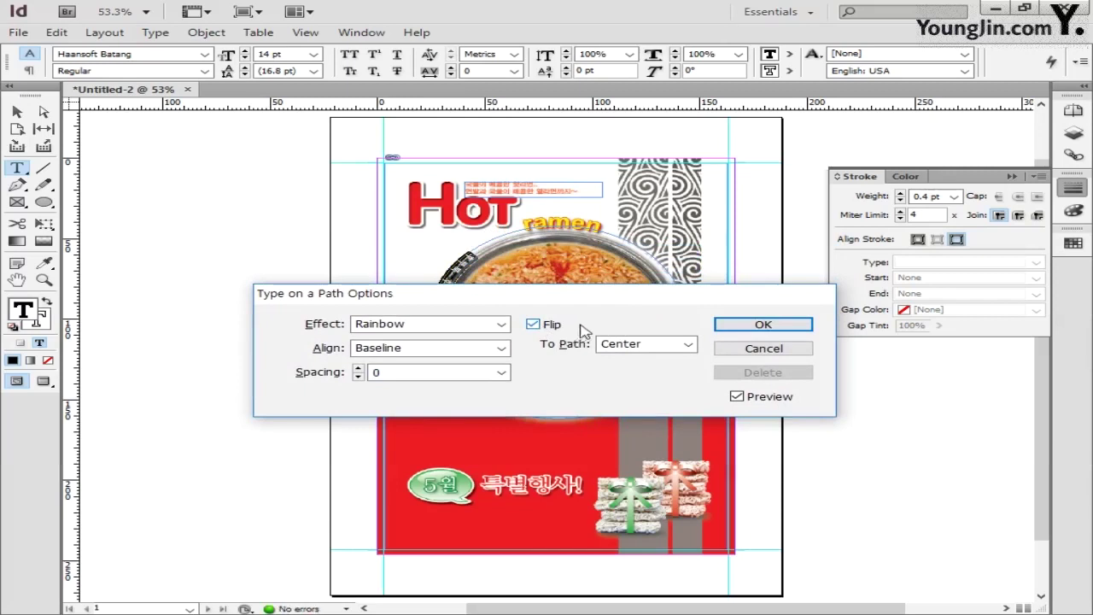
left_click(722, 325)
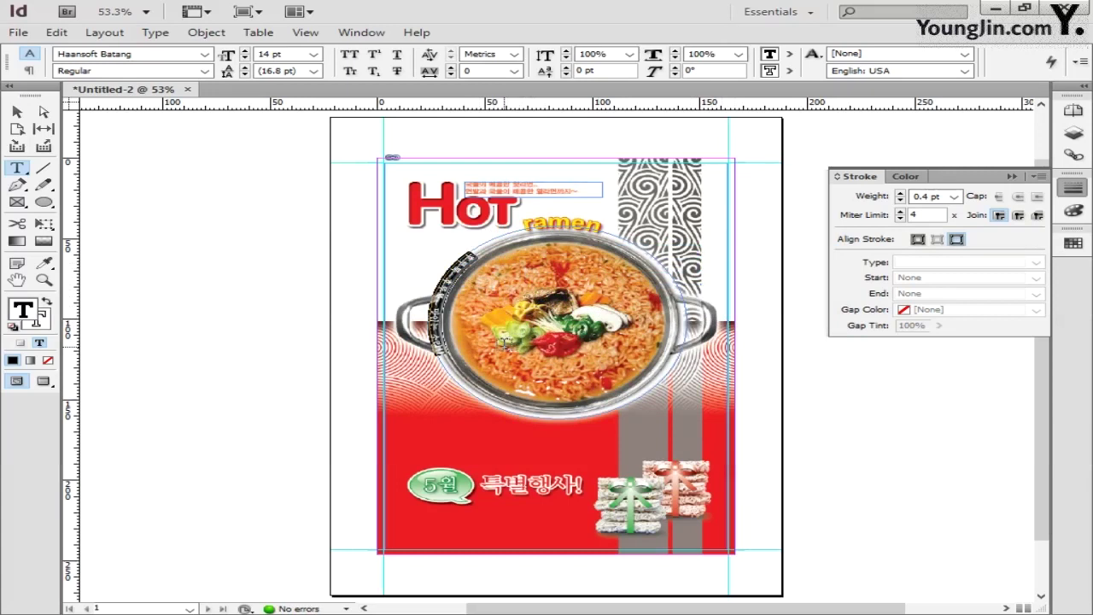
Slide the flipped text along the circle so it runs beneath the bottom rim of the ramen pot
left_click(26, 114)
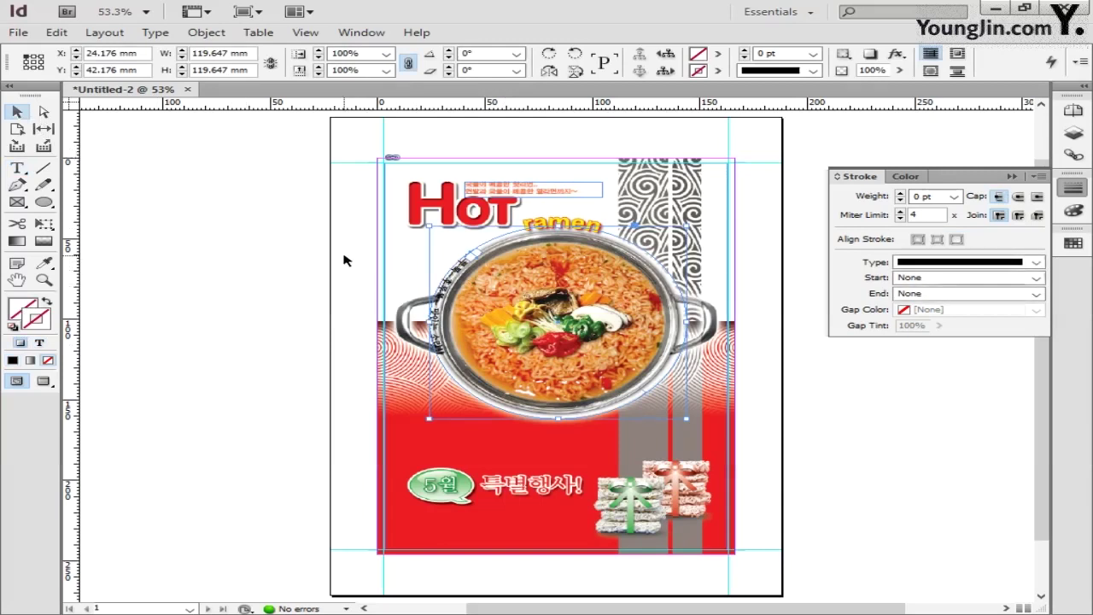
left_click_drag(467, 262, 492, 402)
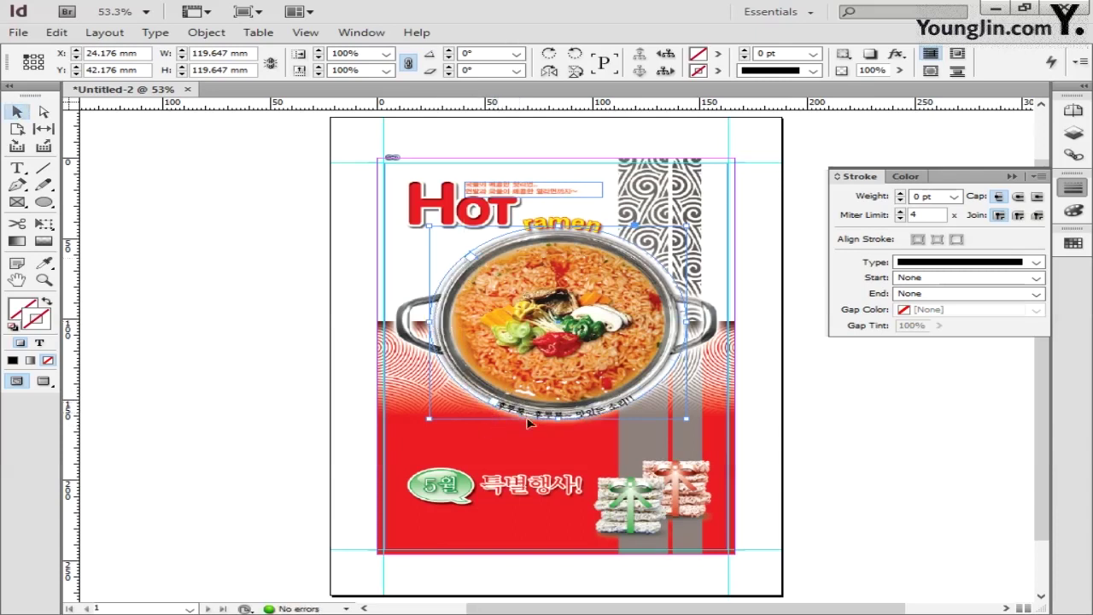
left_click_drag(531, 424, 552, 424)
Set the fill colour of the circle text to white by giving it a K value of 0%
key("t")
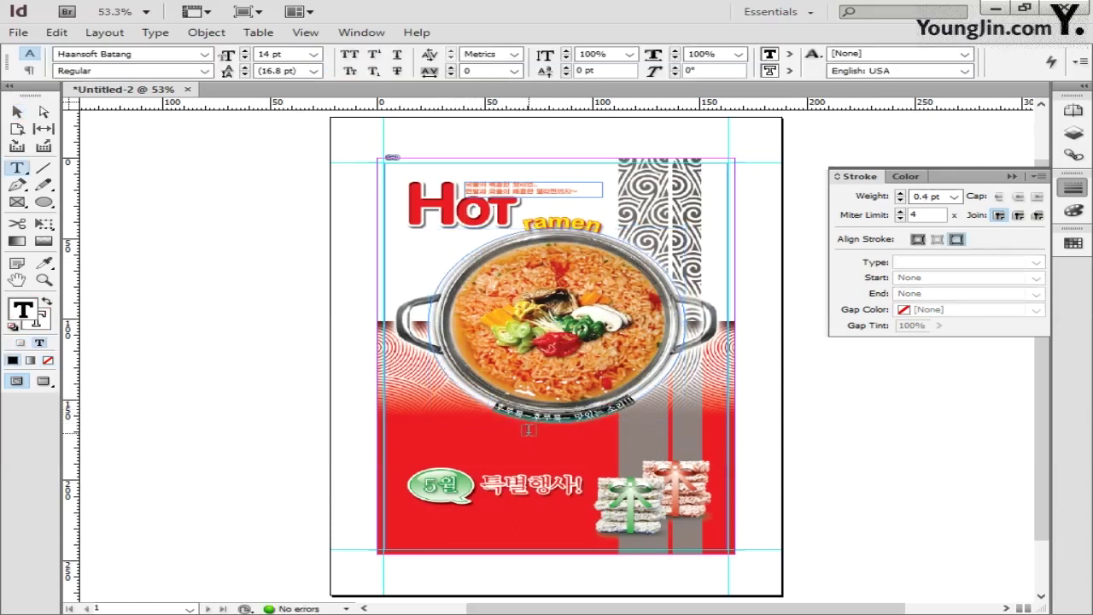
double_click(31, 316)
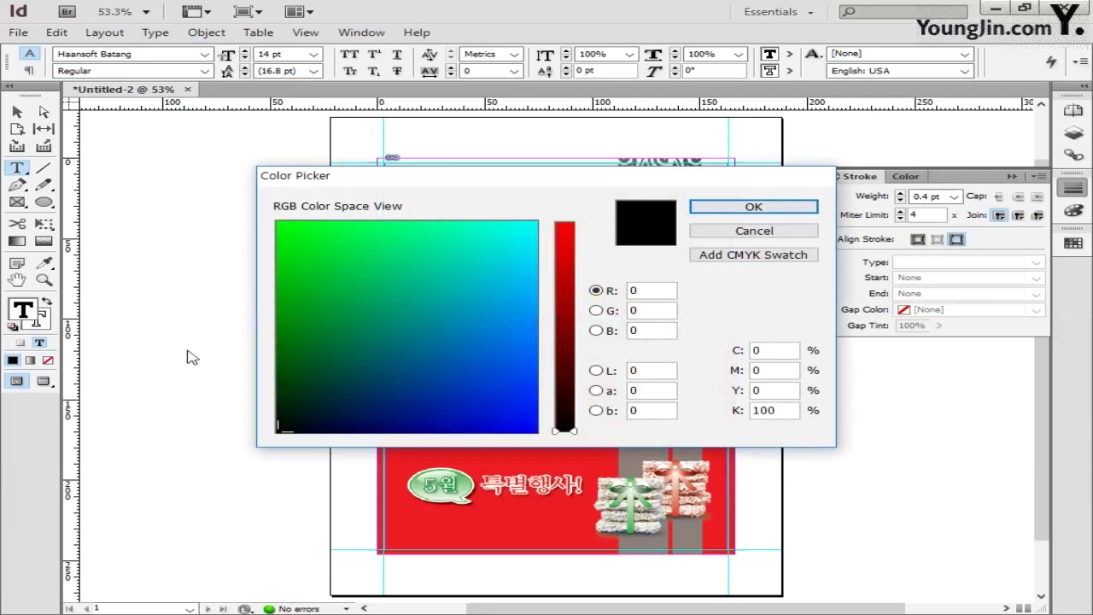
double_click(782, 410)
type("0")
key("Return")
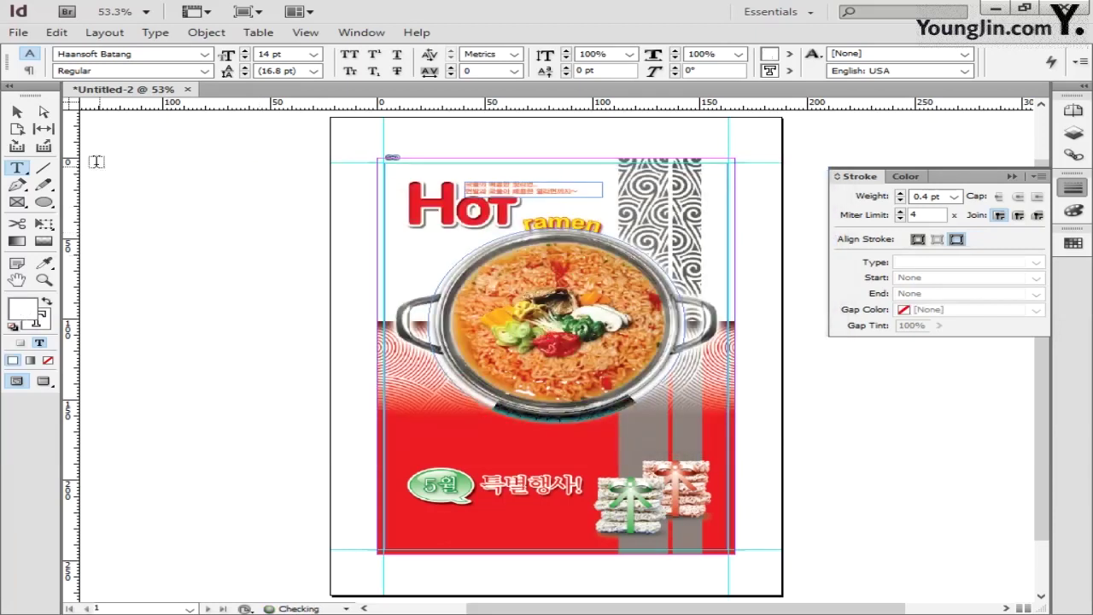
Move the circle with its text down to about Y 47.4 mm, clear of the pot's lower rim
key("Escape")
key("z")
left_click_drag(342, 290, 734, 475)
key("v")
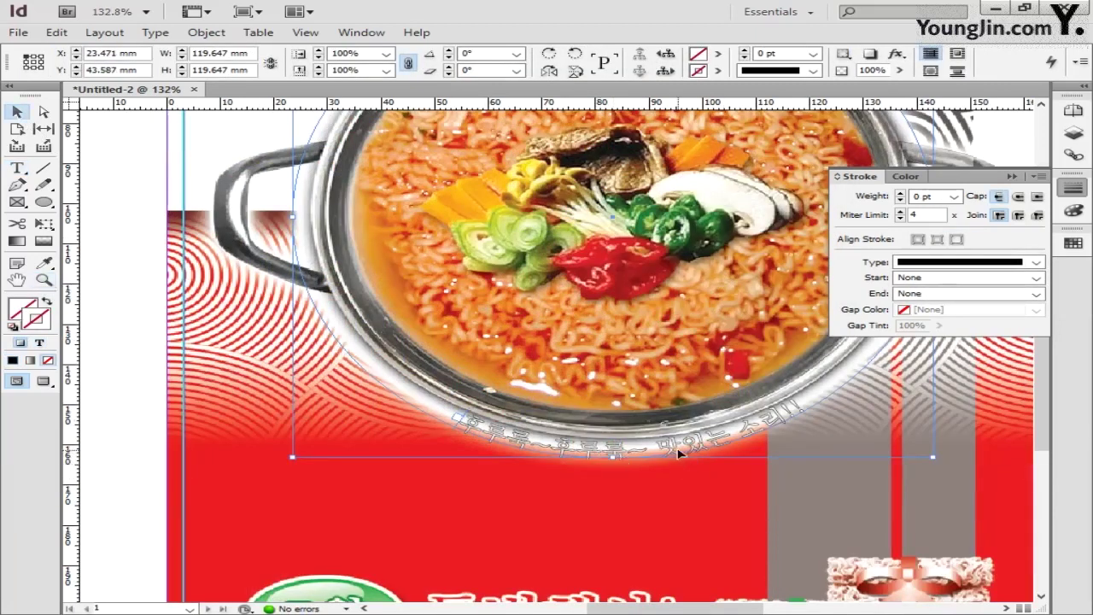
key("Down")
key("Down")
key("Down")
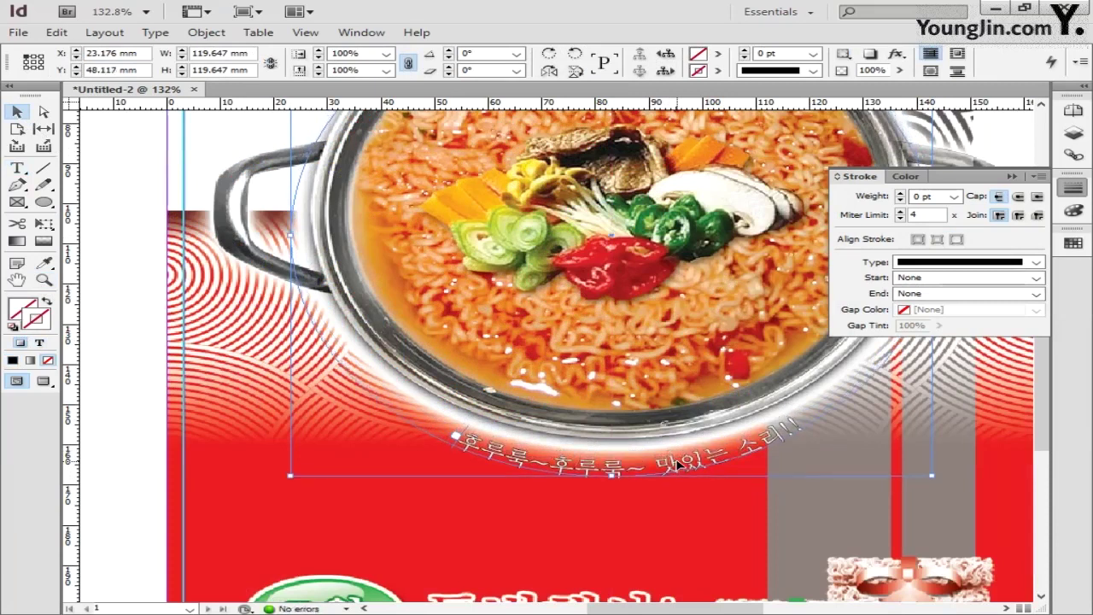
Set the stroke colour of the circle text to white with a K value of 0% and finish editing it
double_click(611, 471)
key("ctrl+a")
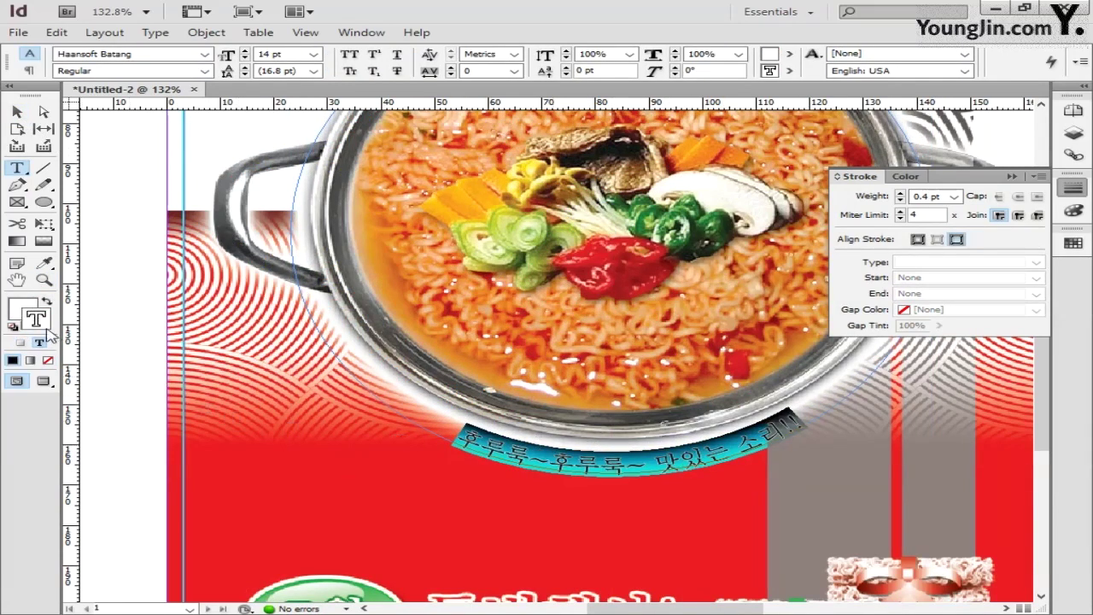
double_click(27, 312)
double_click(773, 410)
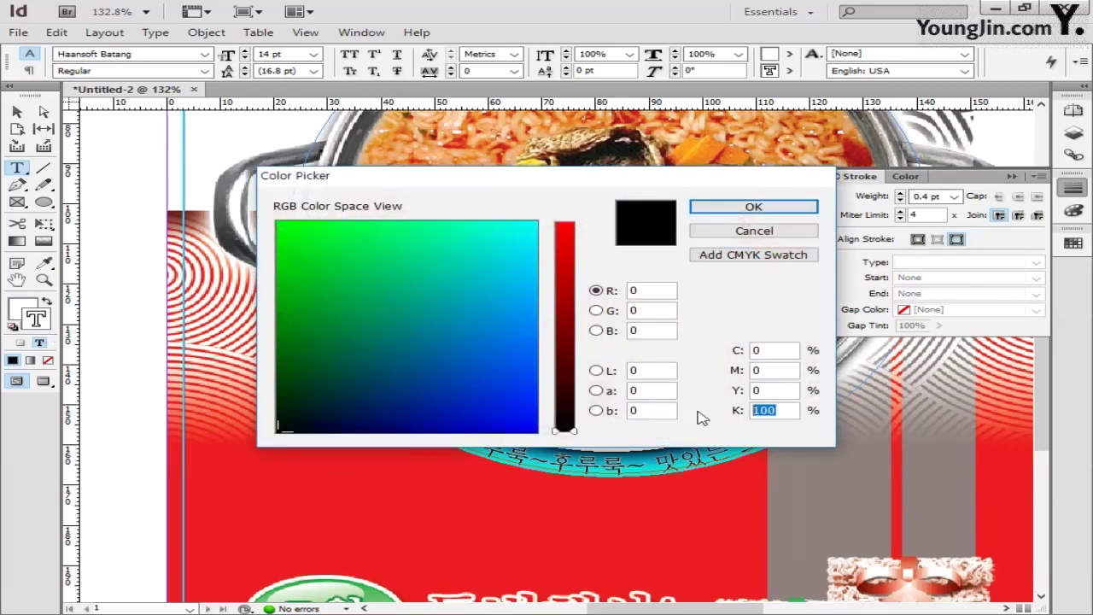
type("0")
left_click(745, 207)
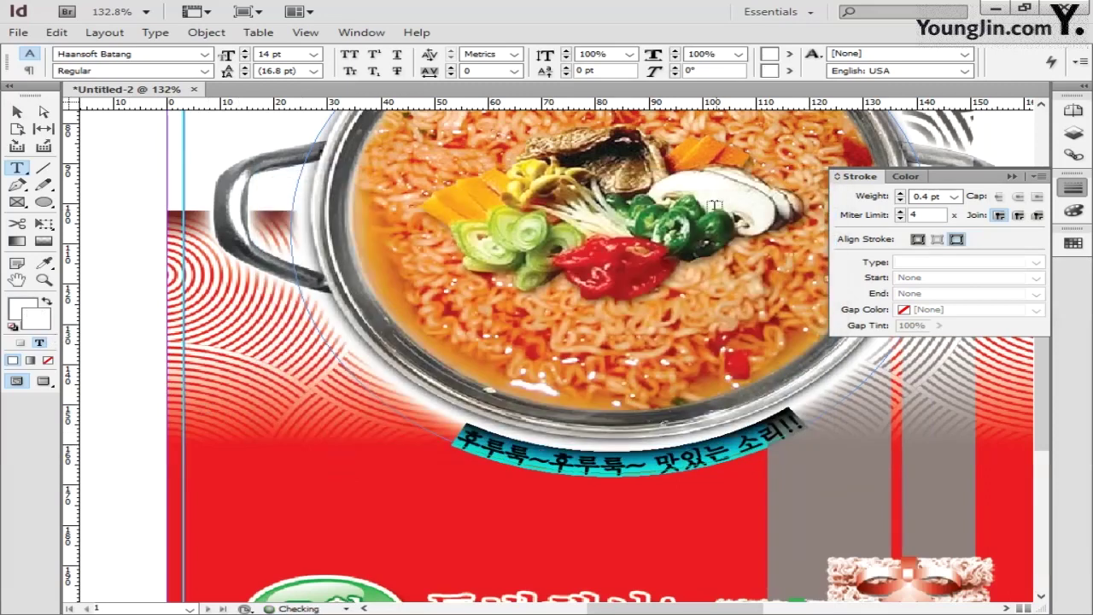
left_click(17, 113)
left_click(207, 247)
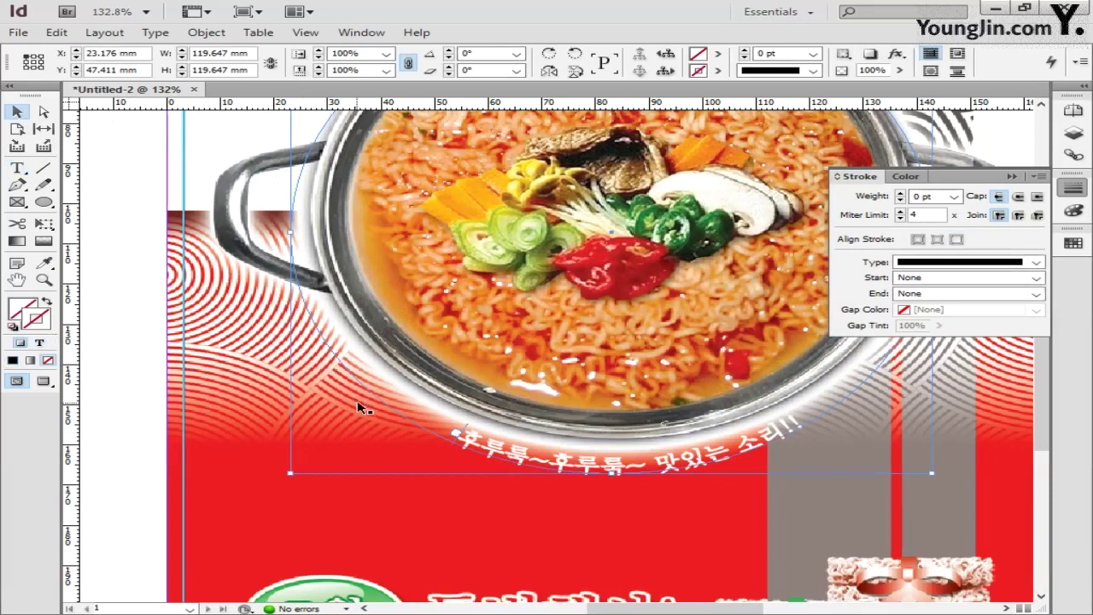
Add a drop shadow to the circle text with the Multiply blending mode
right_click(588, 468)
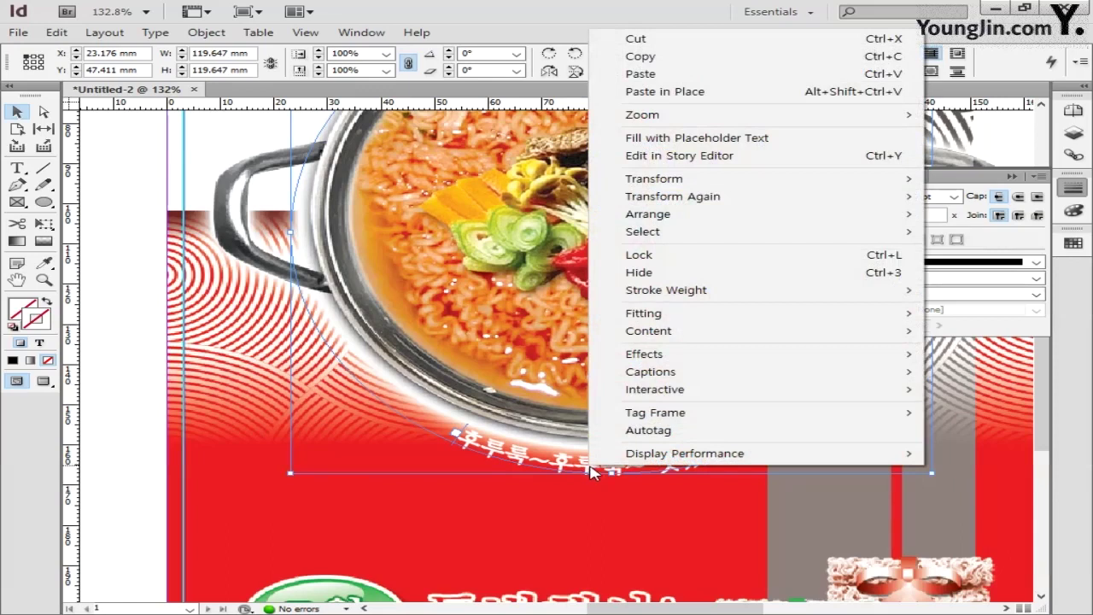
mouse_move(632, 357)
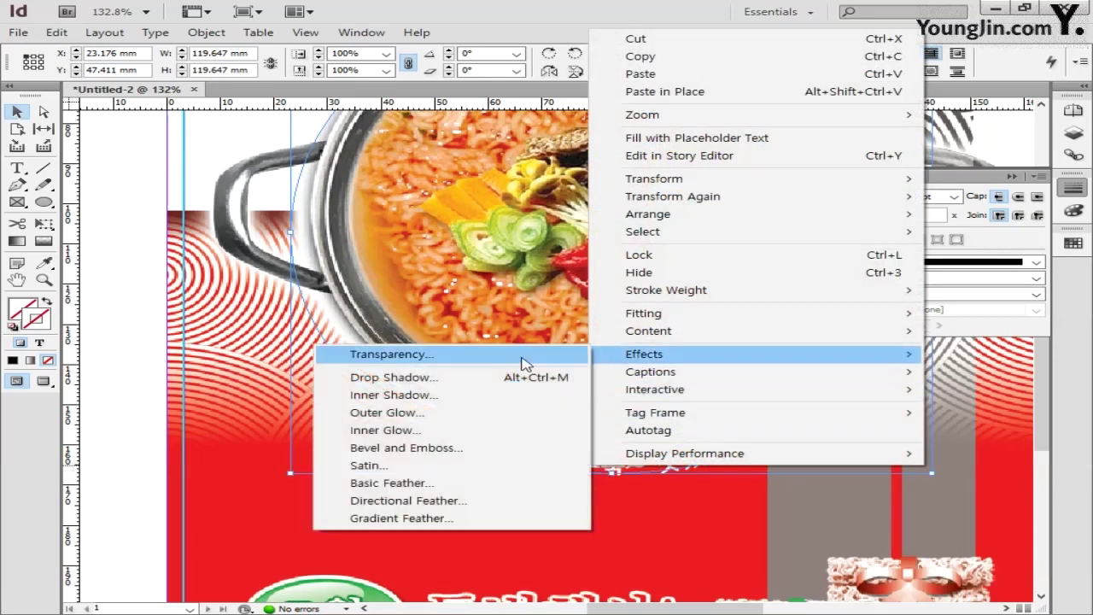
left_click(510, 381)
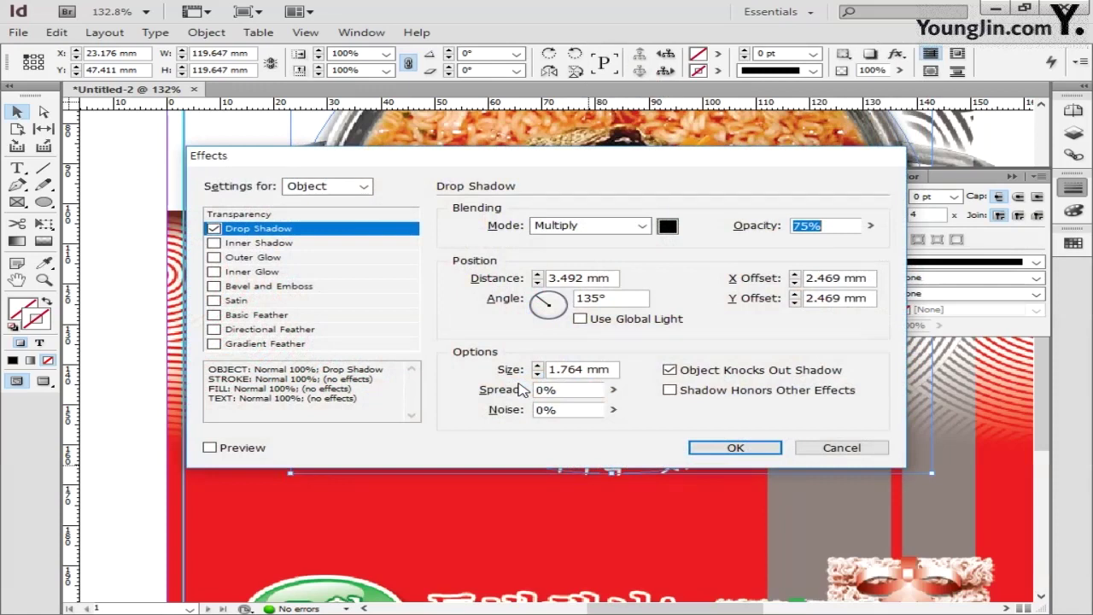
left_click(602, 225)
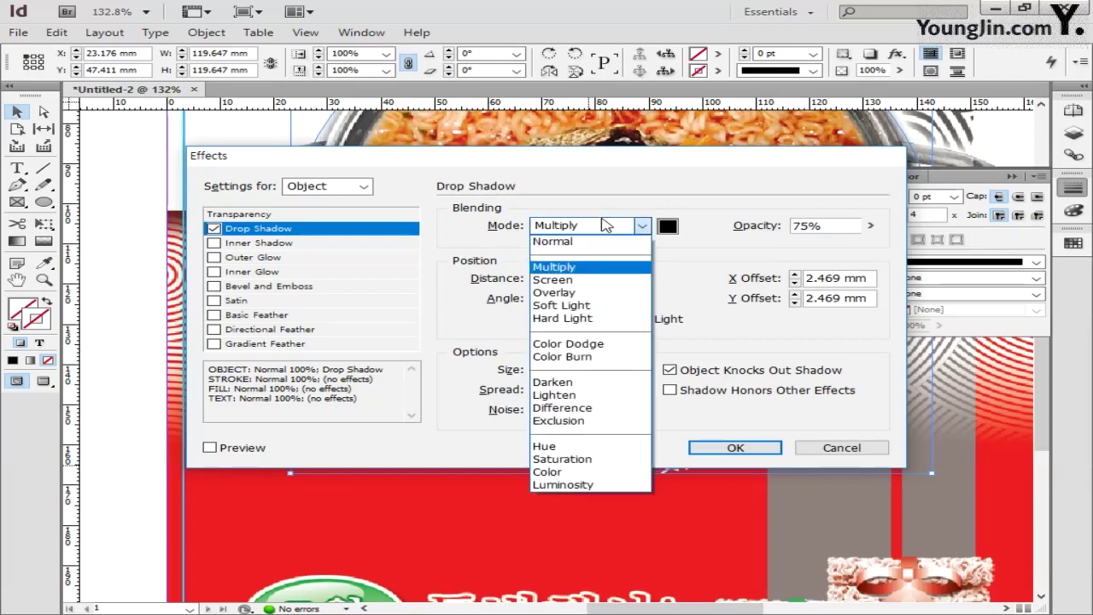
left_click(574, 274)
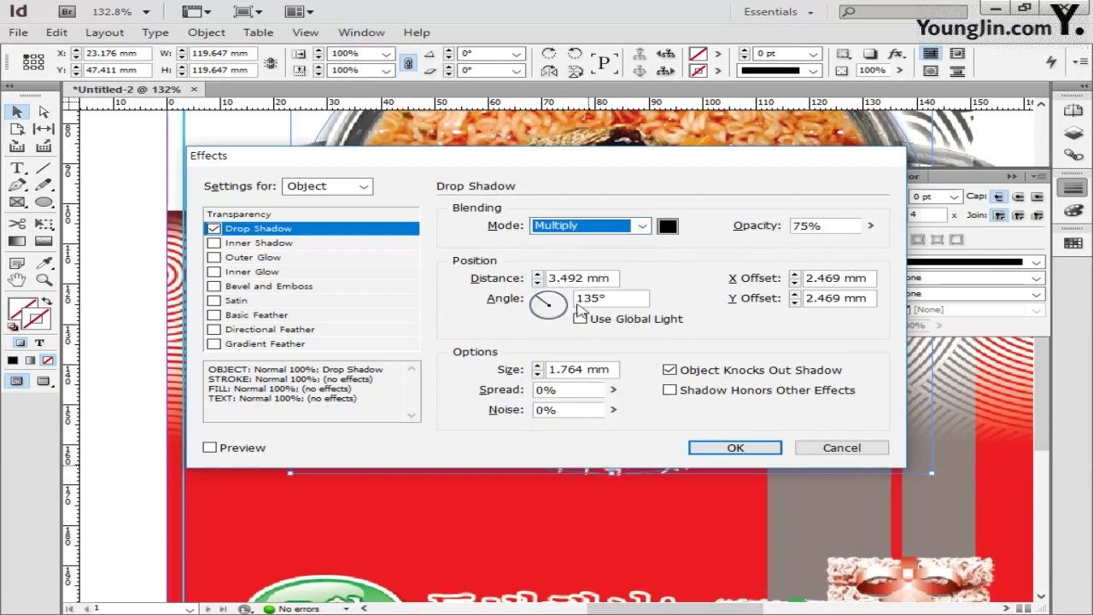
Set the drop shadow's distance to 0.6 mm, size to 0 mm and spread to 100%, and apply the effect
left_click(496, 278)
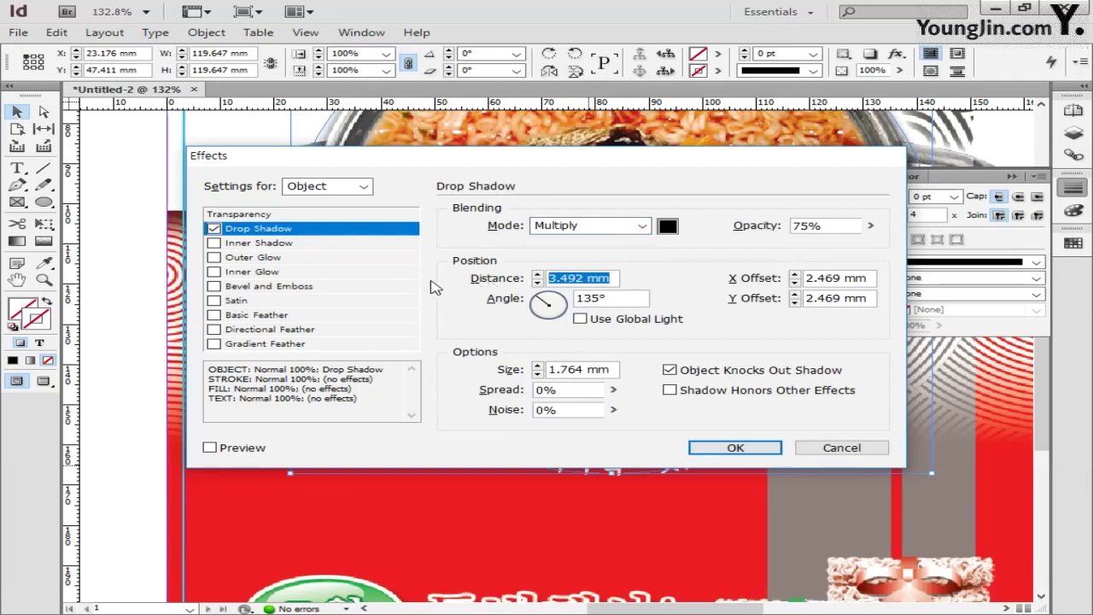
type("0.6")
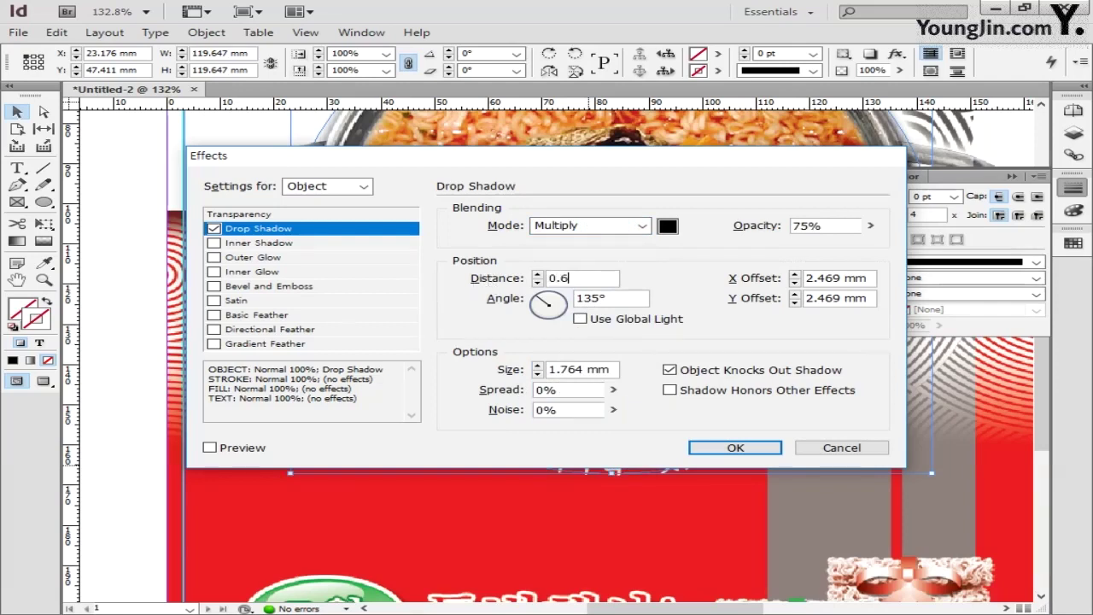
left_click(502, 370)
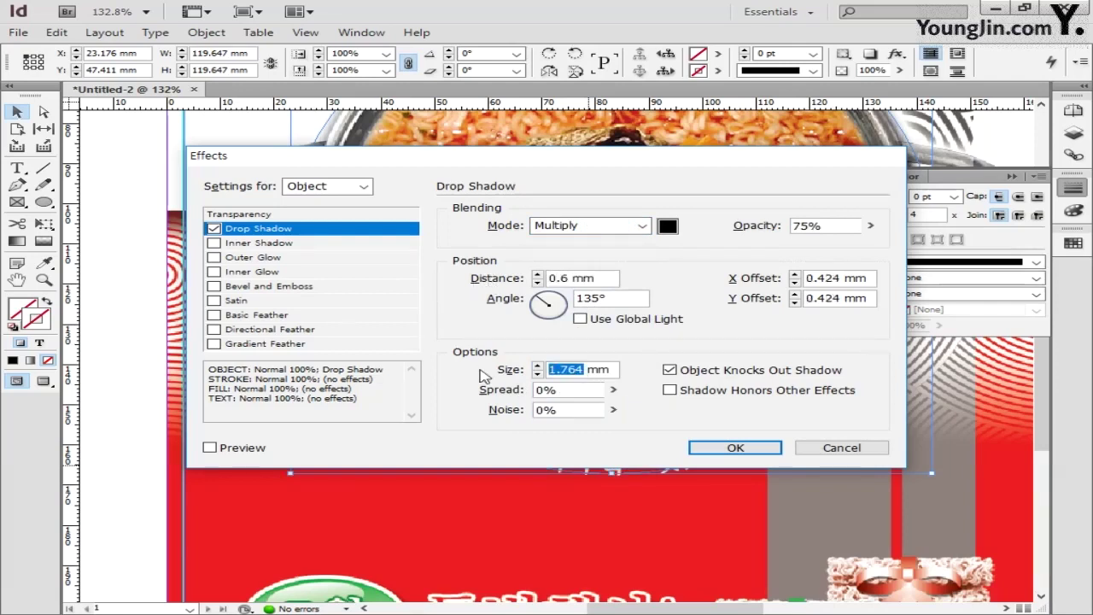
type("0")
left_click(503, 390)
type("1")
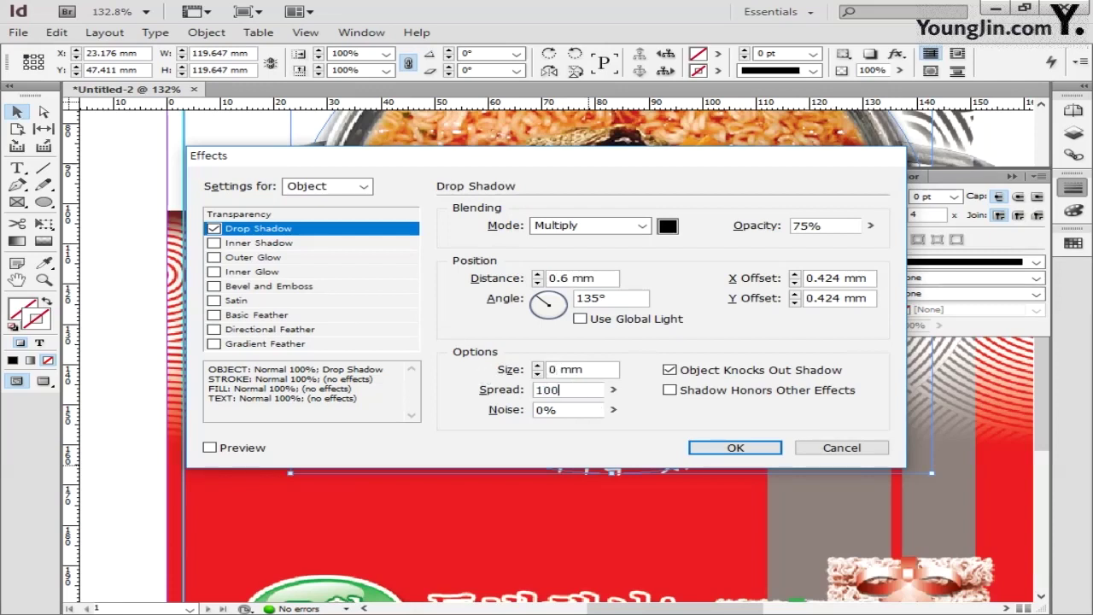
left_click(709, 448)
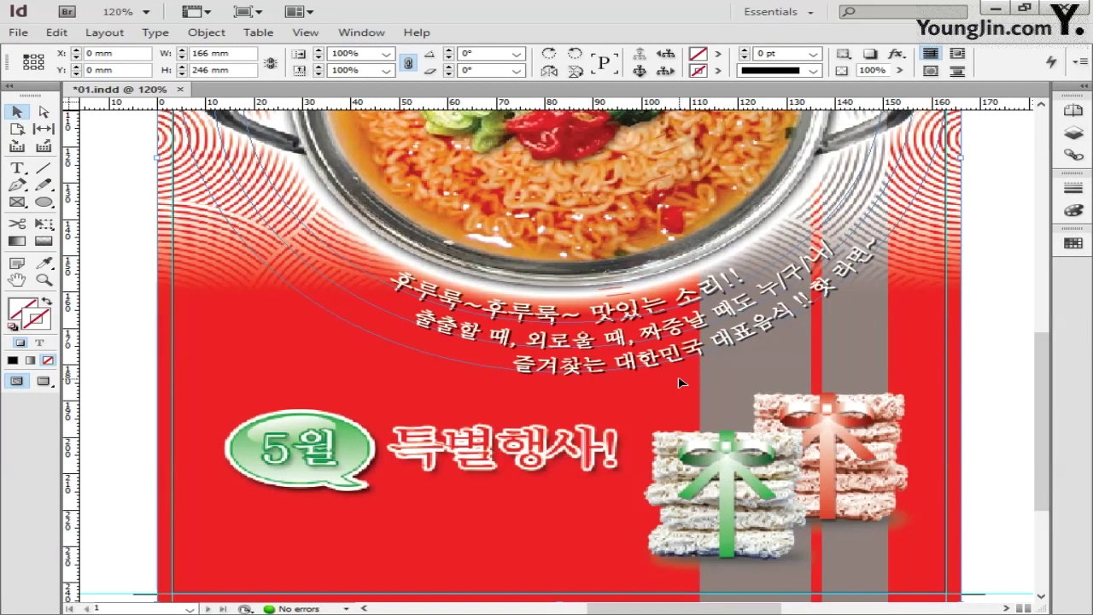
Undo the removal of the yellow event text and the vertical ribbon labels in 01.indd, and deselect everything
key("ctrl+z")
key("ctrl+z")
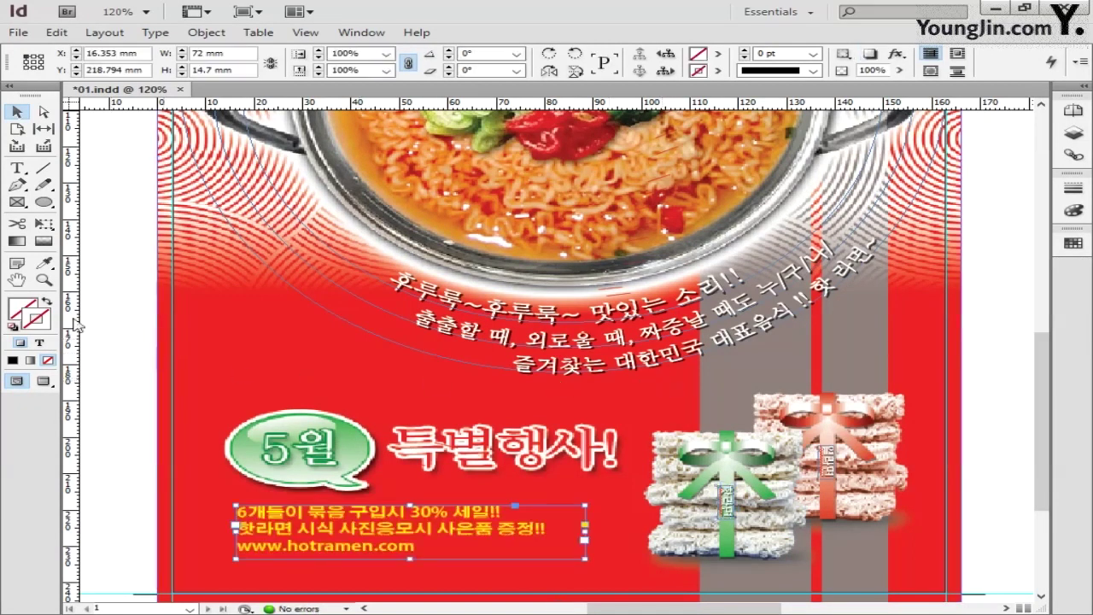
key("ctrl+0")
left_click(156, 227)
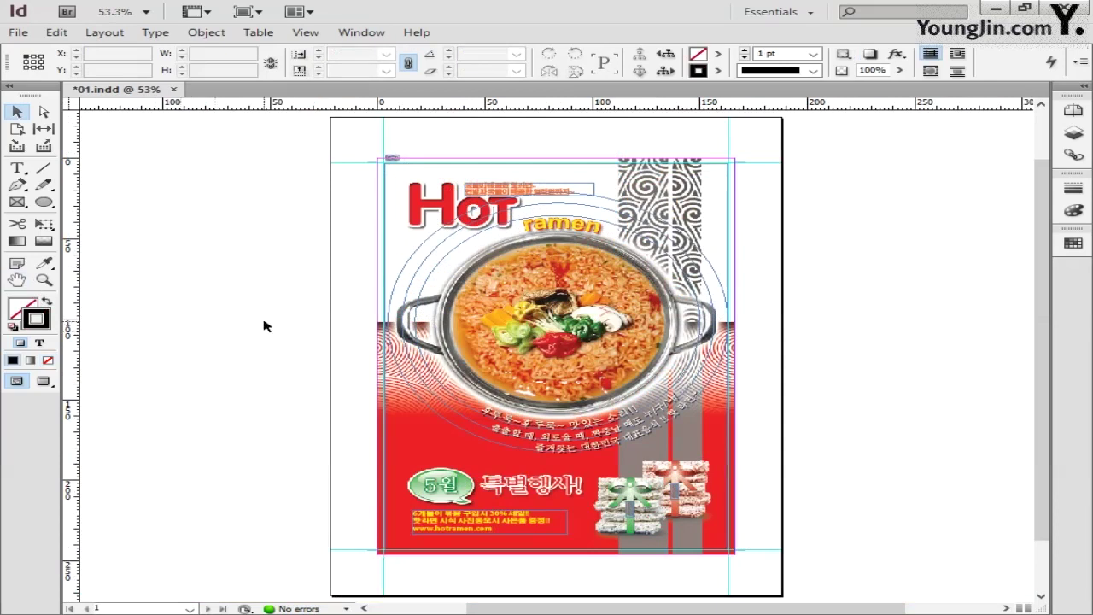
Add a text frame about 5 × 3.5 mm reading 01 just below the flyer's lower-left corner, beside the vertical crop mark
left_click(44, 279)
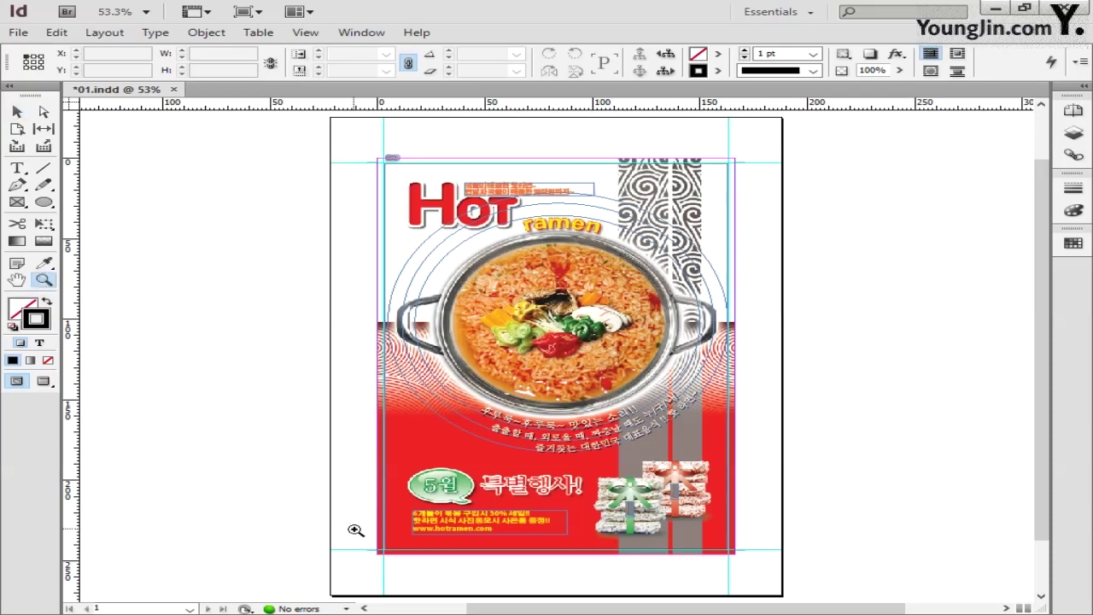
left_click_drag(354, 528, 427, 581)
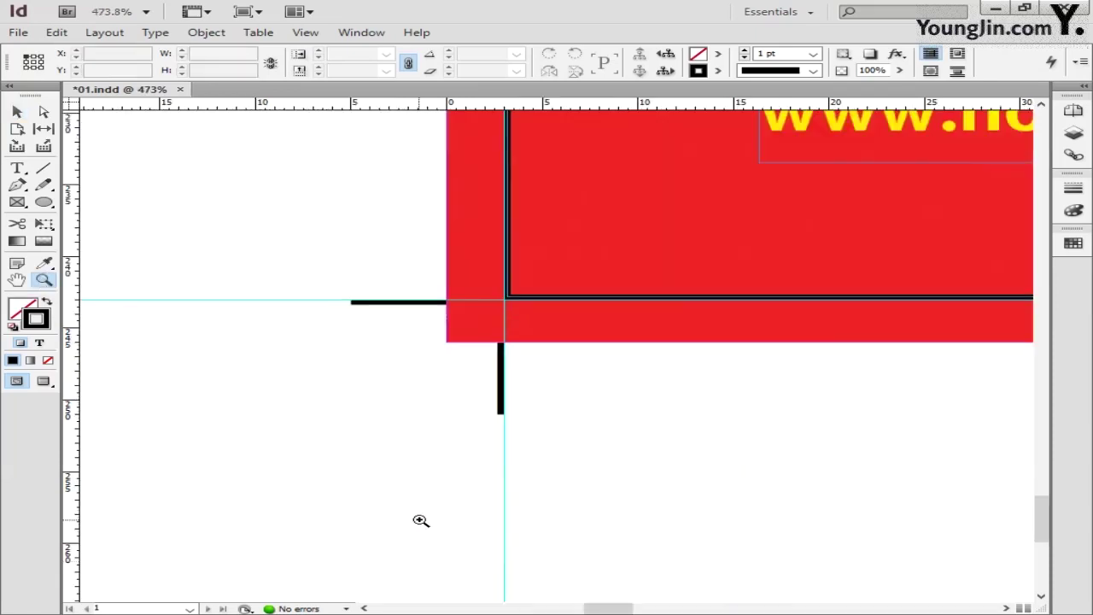
left_click(17, 168)
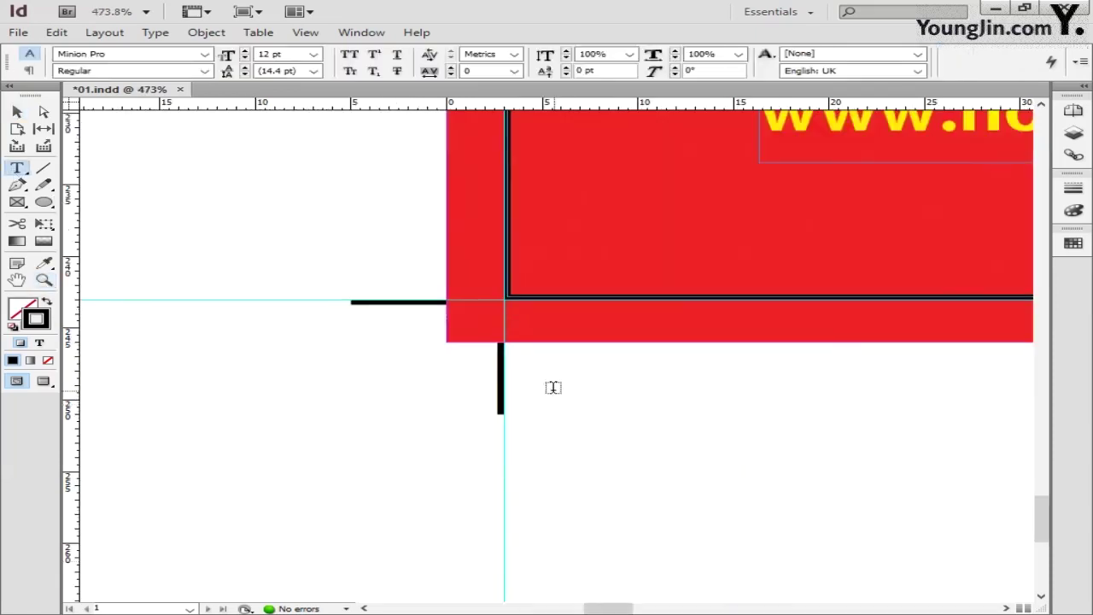
left_click_drag(533, 374, 603, 425)
type("01")
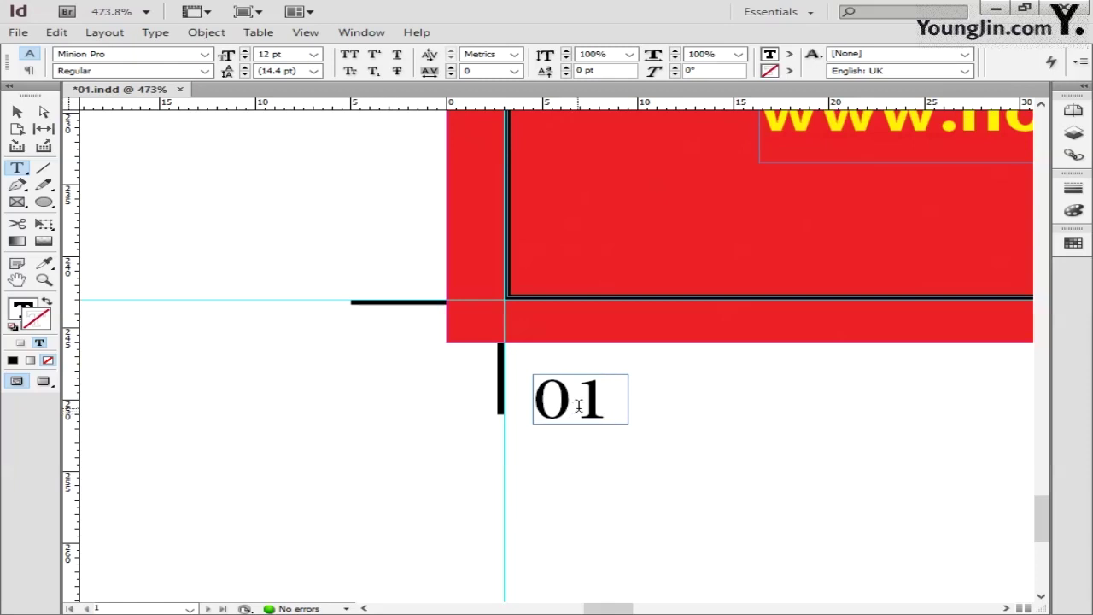
Set the 01 text to the Dotum font at 10 pt and finish editing it
left_click_drag(579, 406, 534, 405)
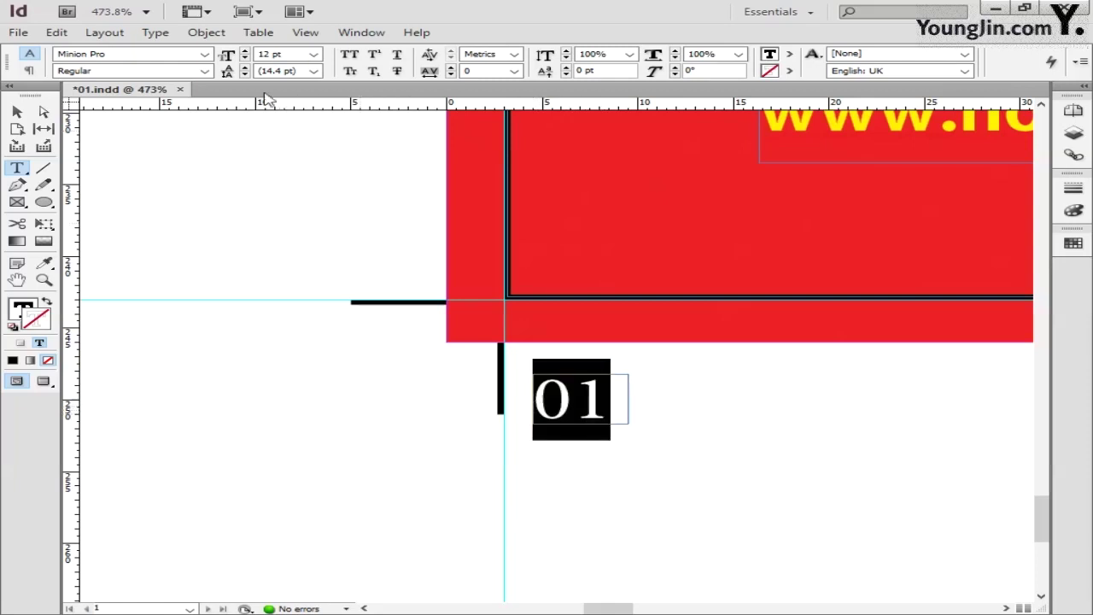
left_click(205, 53)
left_click_drag(419, 34, 390, 422)
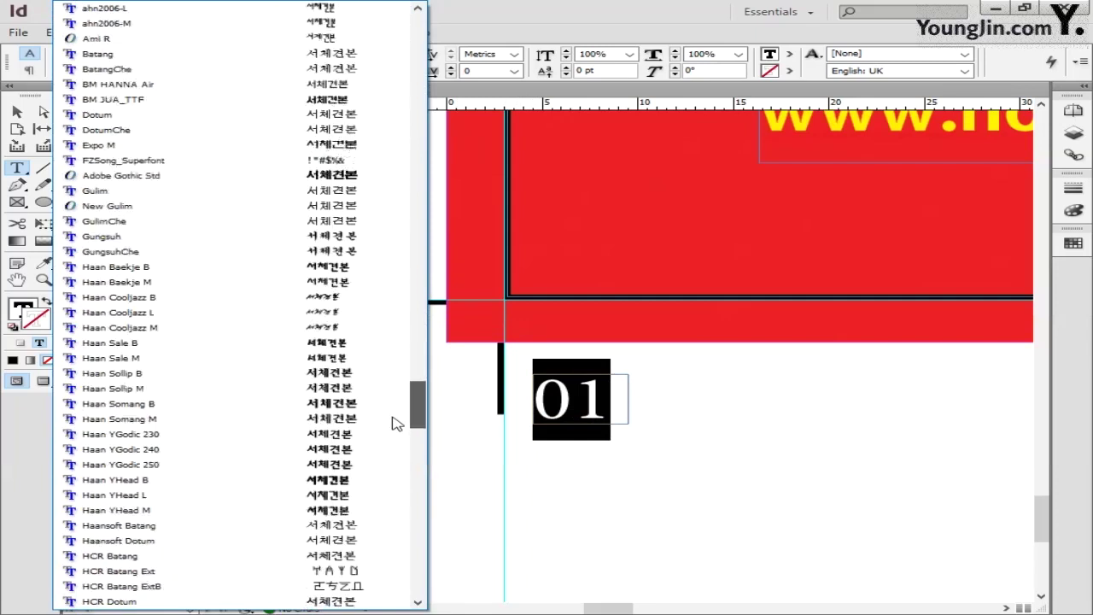
left_click(182, 105)
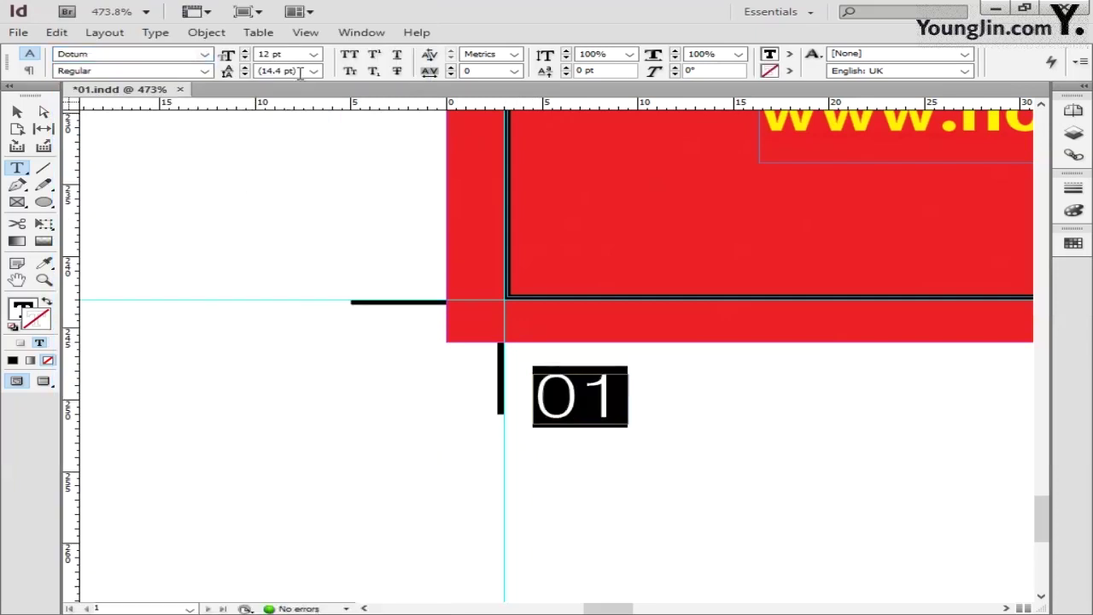
triple_click(271, 53)
type("10")
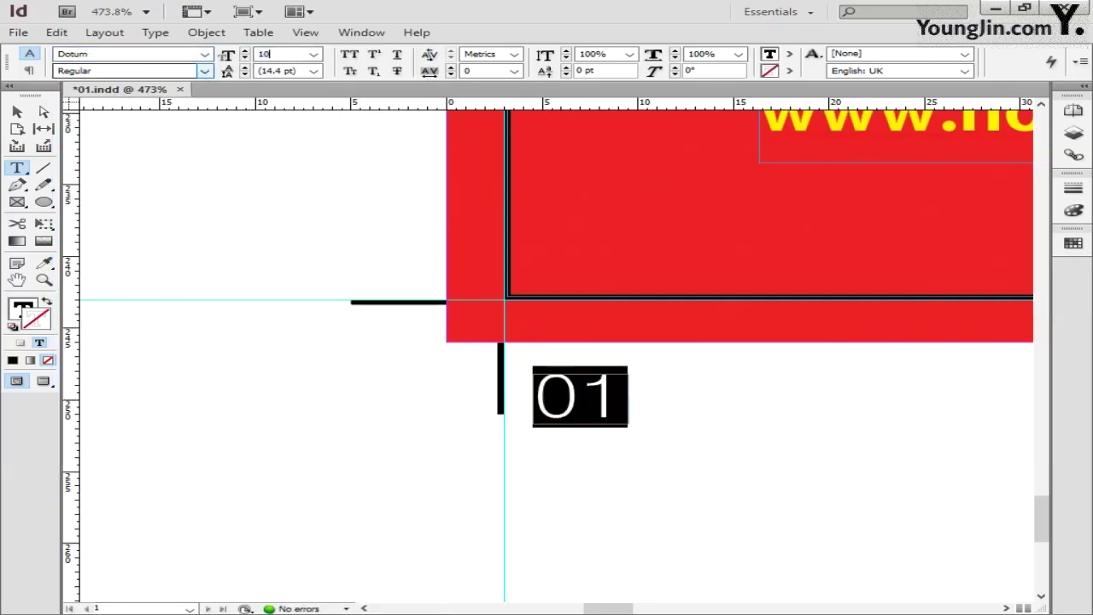
key("Return")
key("Escape")
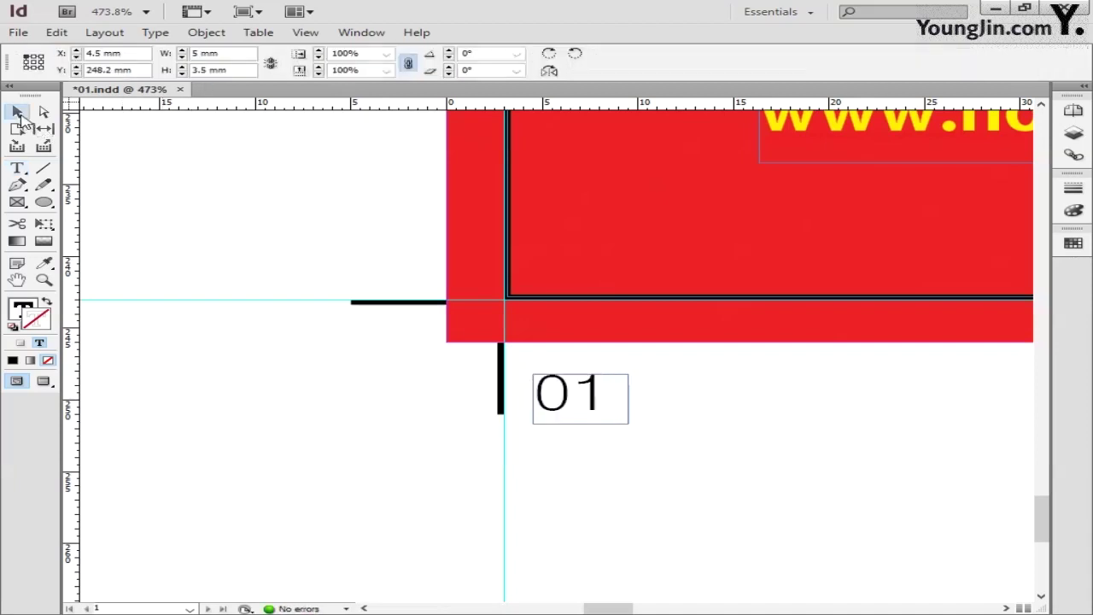
Move the 01 text frame close against the lower-left vertical crop mark, to about X 3.3 mm, Y 248.5 mm, and deselect it
left_click_drag(575, 389, 547, 396)
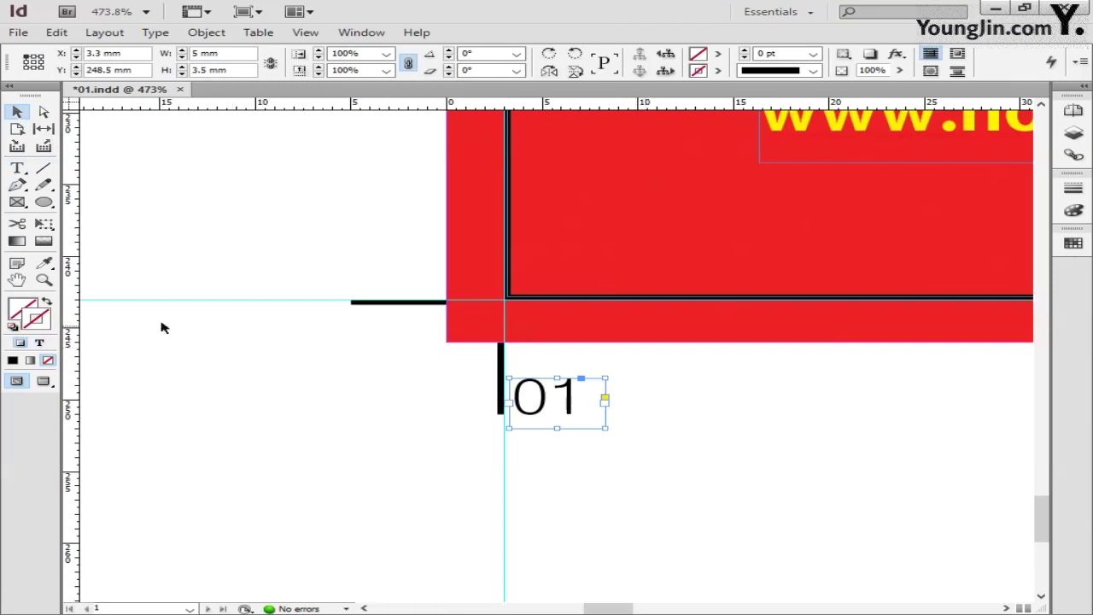
key("h")
key("ctrl+0")
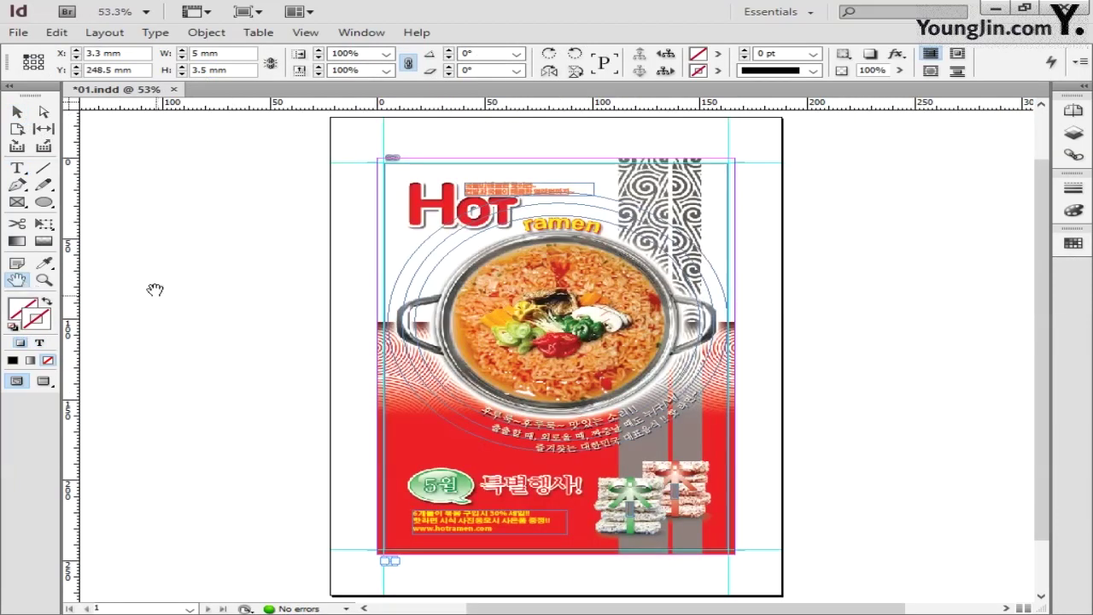
key("v")
left_click(207, 262)
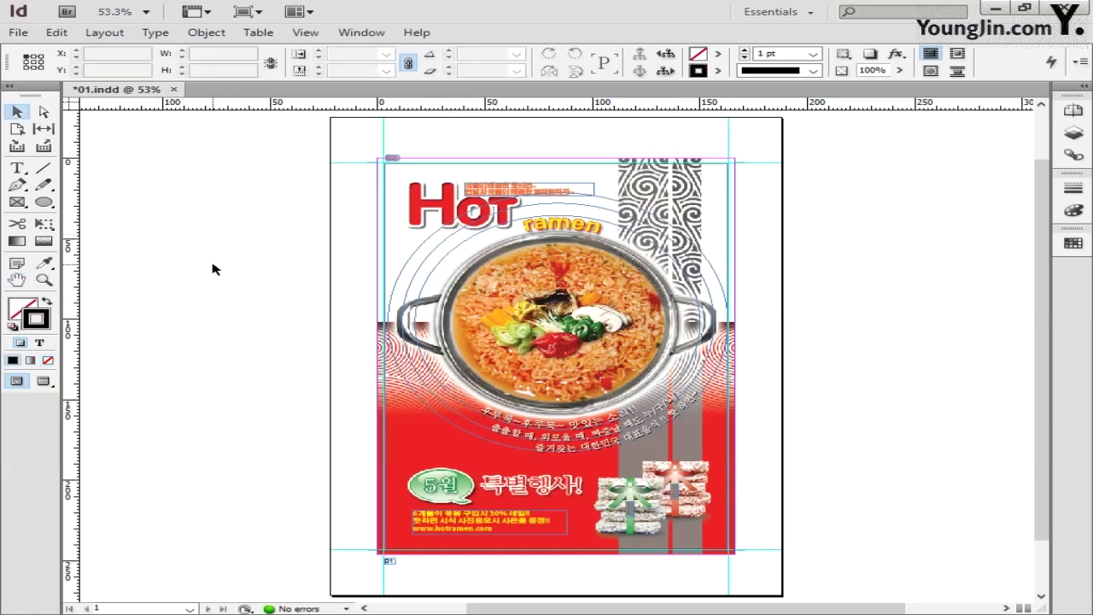
Save the document as 01 in InDesign CS6 document format inside the 작업 folder
left_click(18, 31)
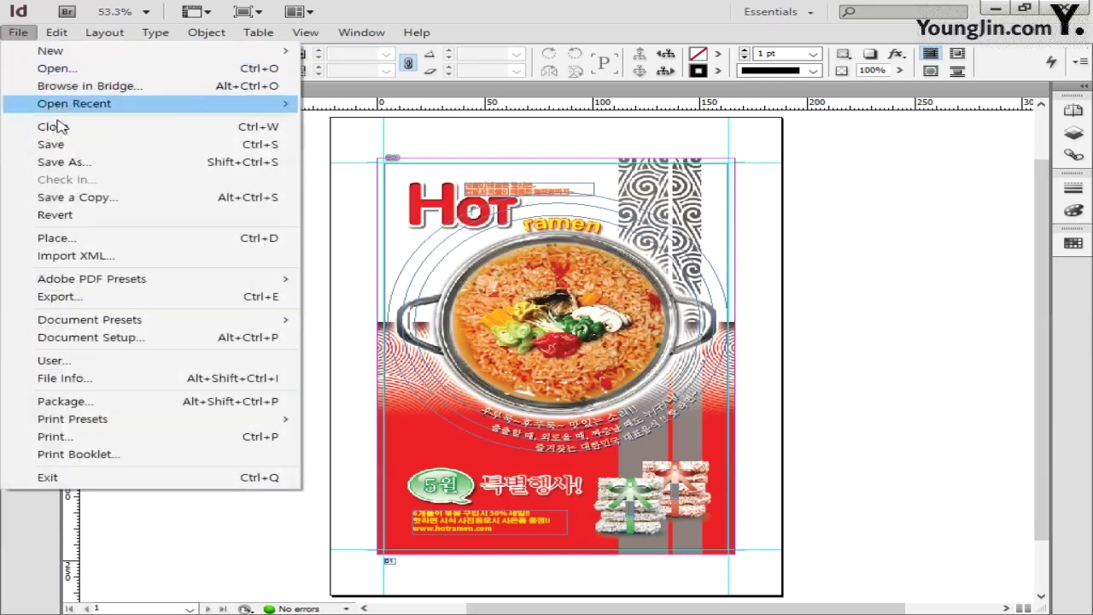
left_click(57, 161)
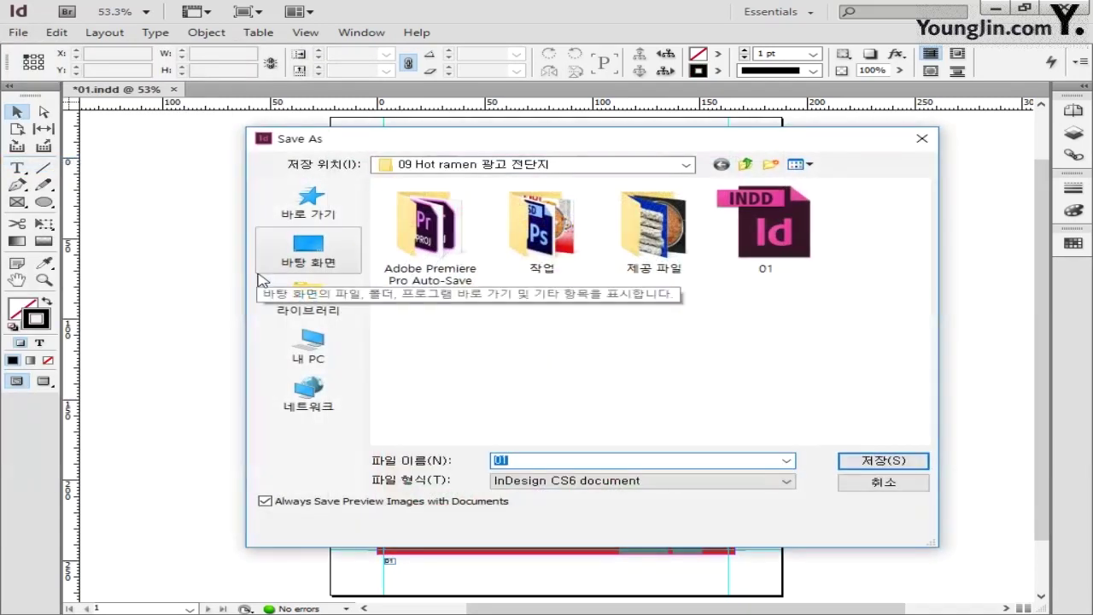
double_click(541, 224)
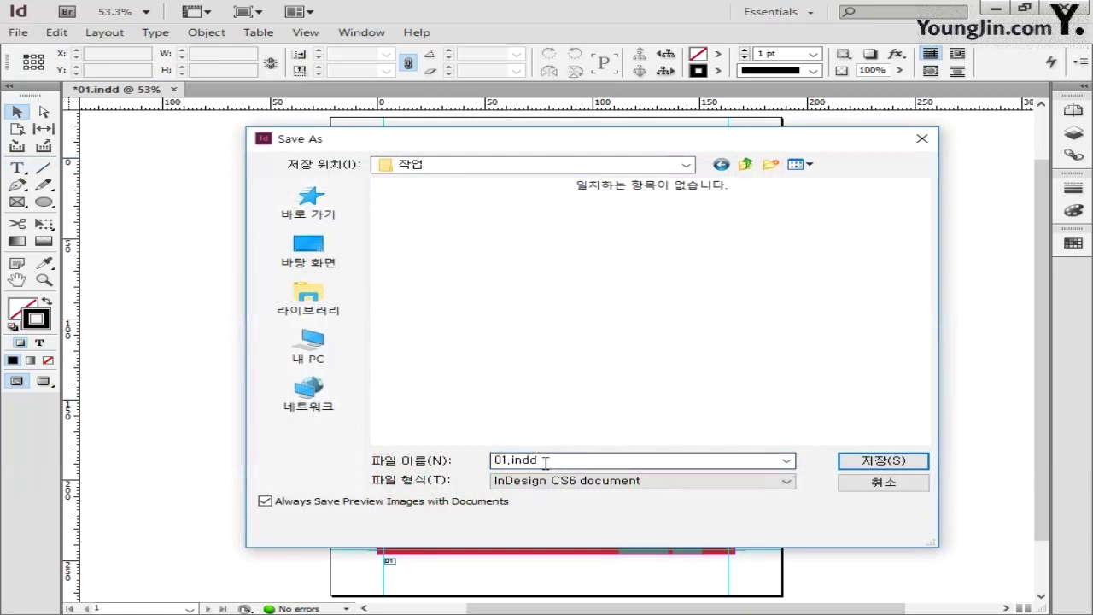
type("01")
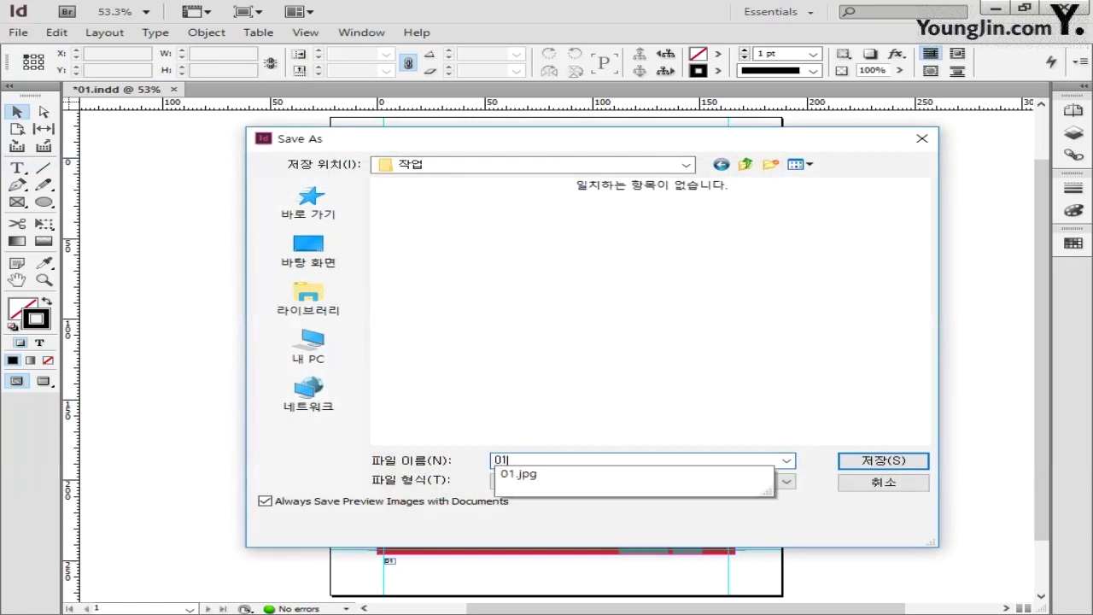
left_click(871, 461)
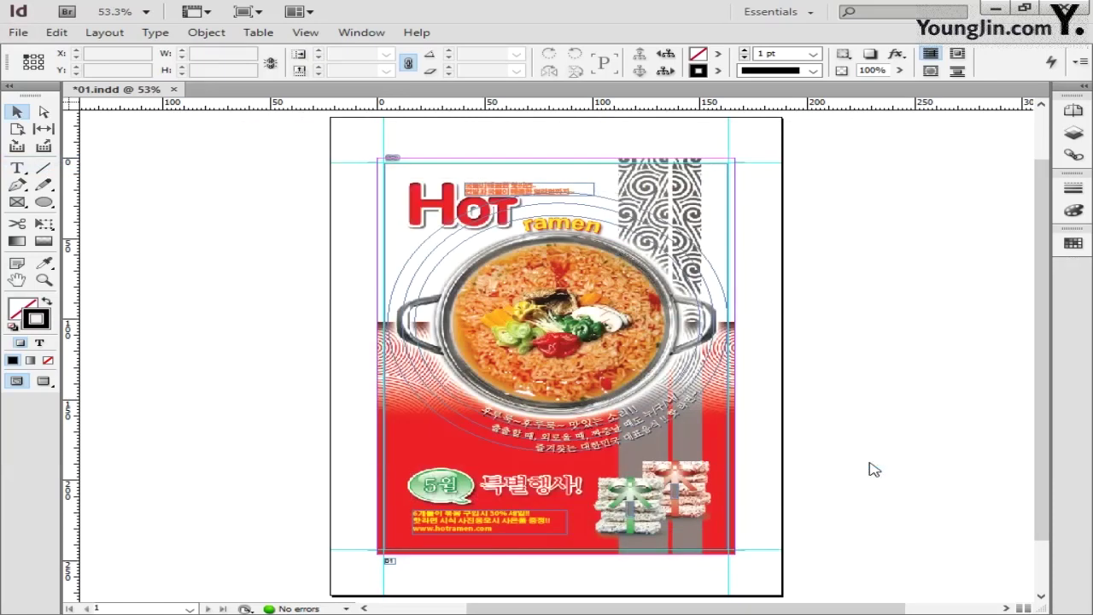